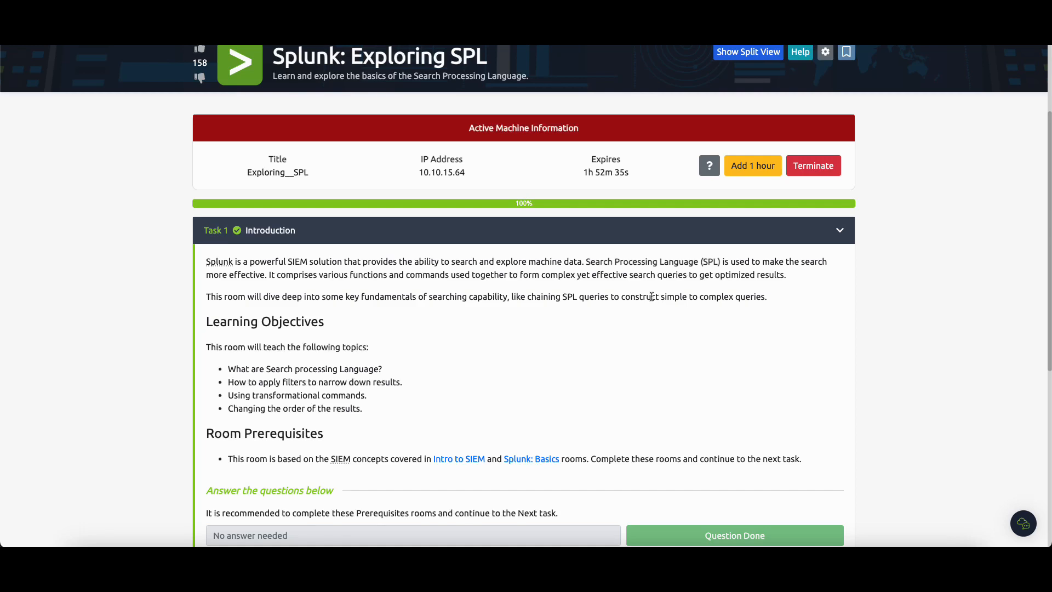
Step: Expand Task 2, Connect with the Lab, in the Splunk: Exploring SPL room and read its instructions and questions
scroll(352, 260, down, 3)
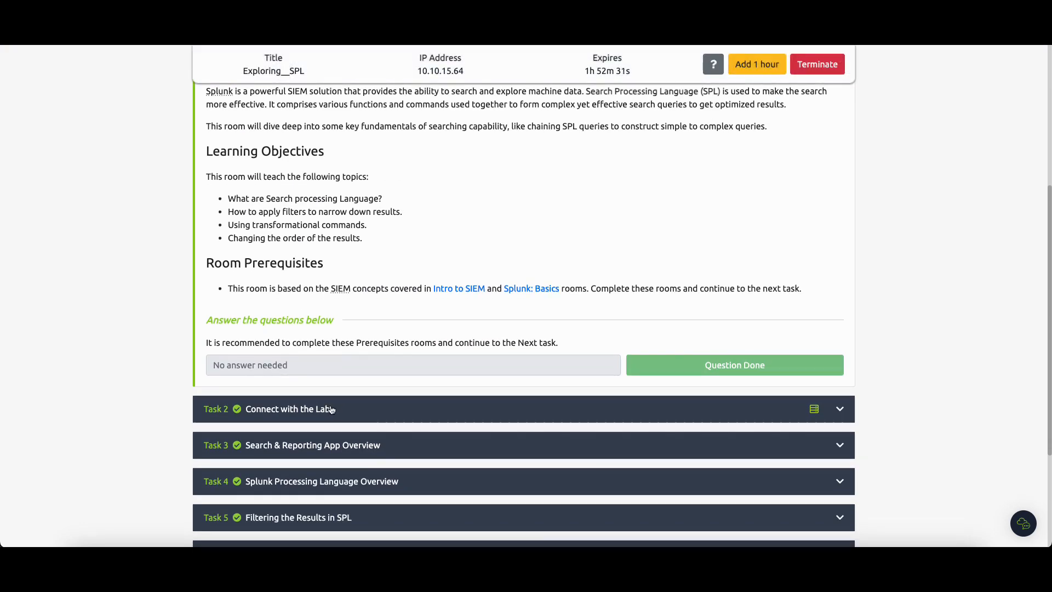
click(330, 409)
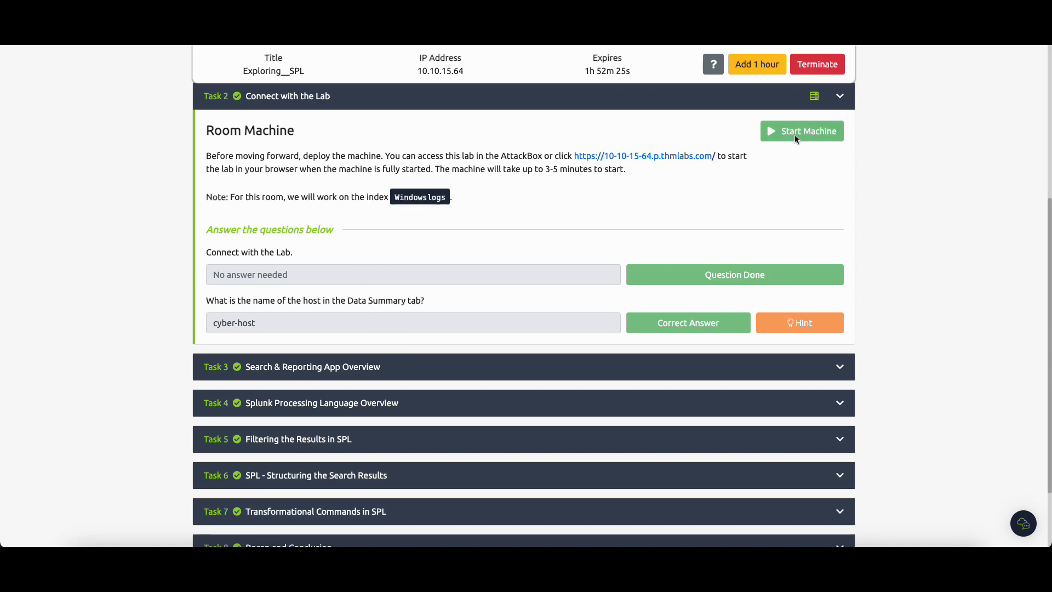
scroll(809, 142, up, 1)
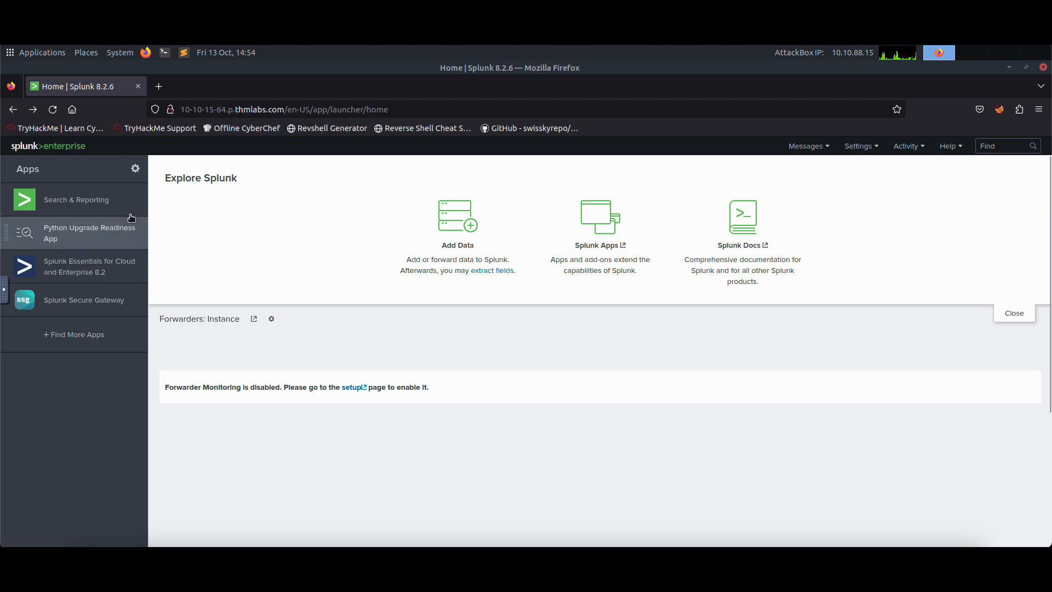
Step: In Splunk's Search & Reporting app, inspect the Data Summary's sources, sourcetypes and hosts to check the host name answer for Task 2
click(88, 207)
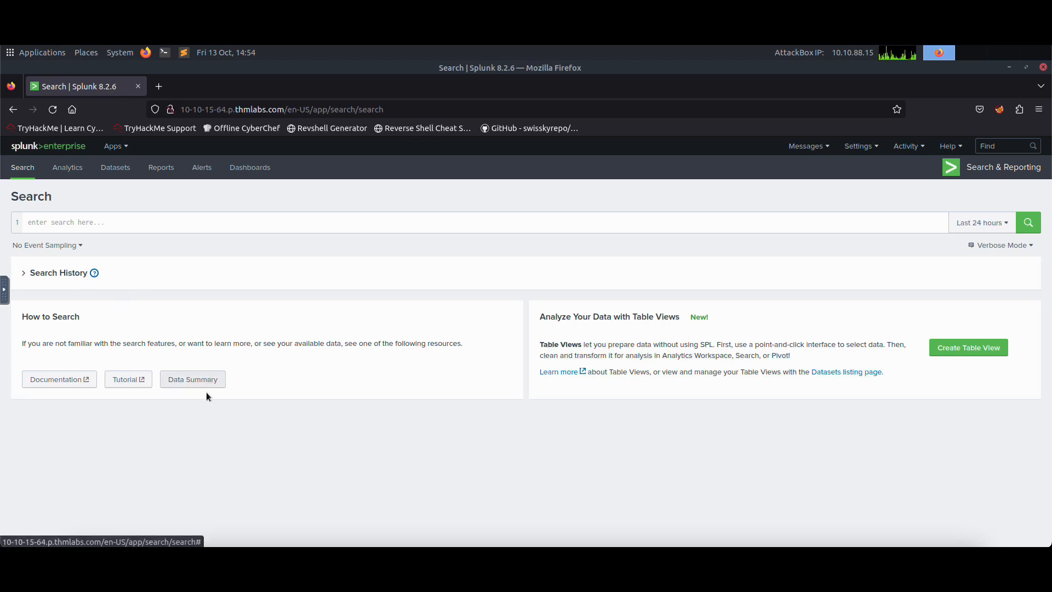
click(186, 385)
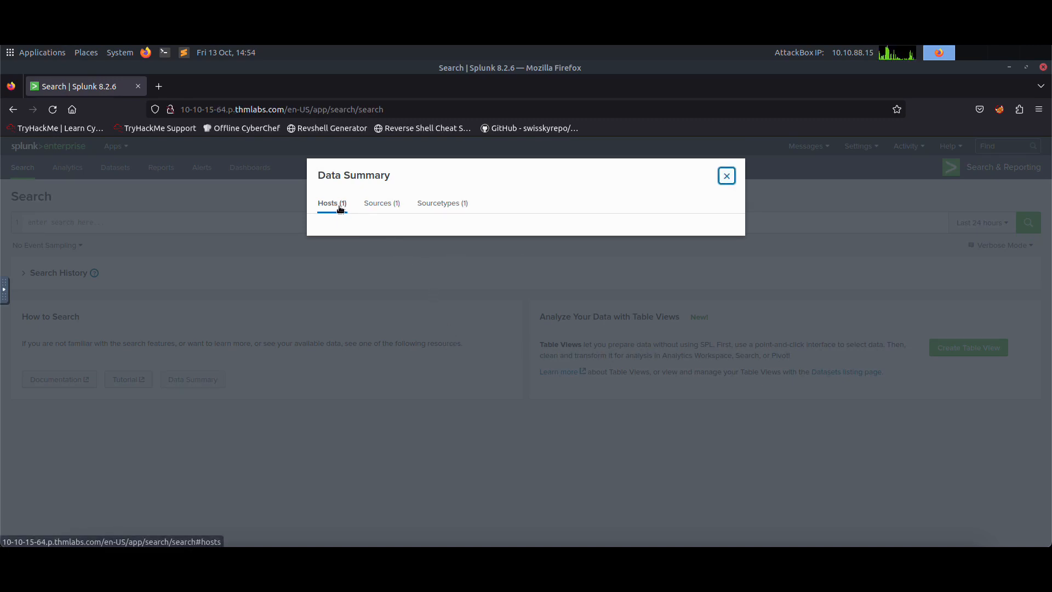
click(384, 203)
click(445, 204)
click(381, 206)
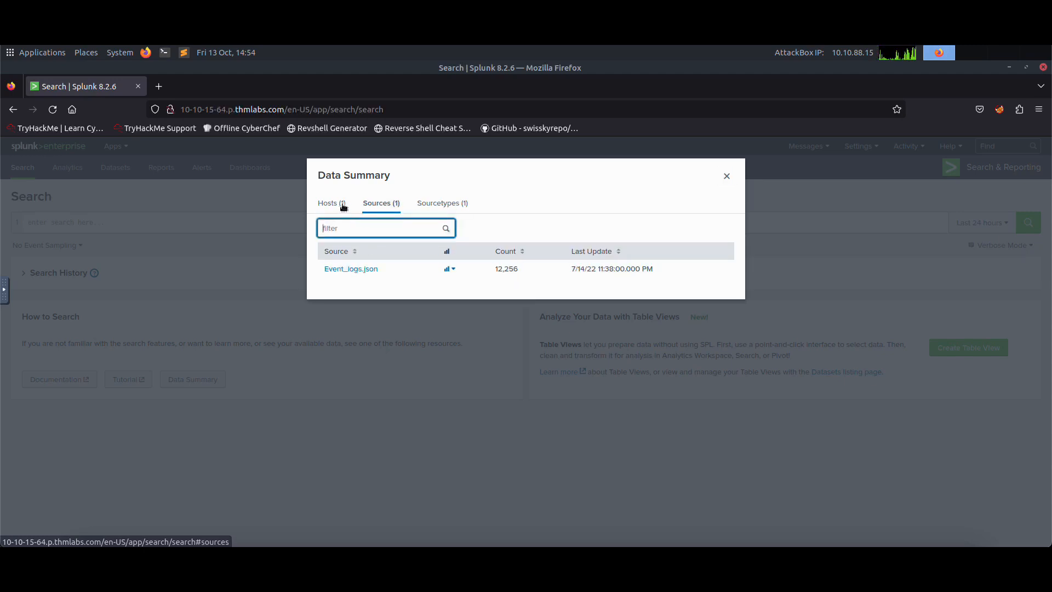
click(340, 205)
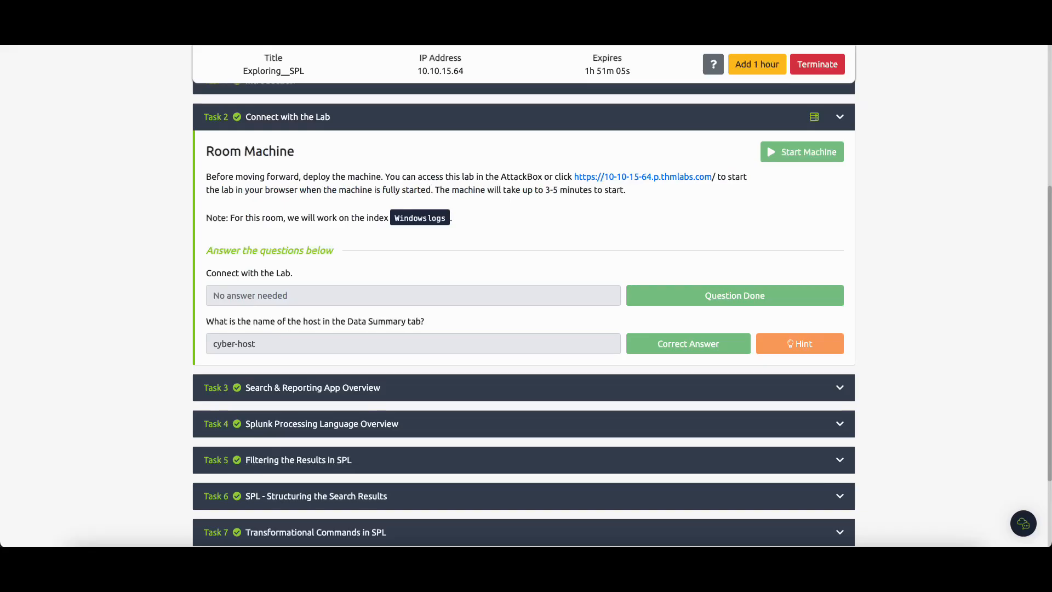
drag(255, 344, 212, 343)
Step: Expand Task 3 in the TryHackMe room and read through the Search & Reporting App Overview down to its questions
scroll(315, 295, down, 2)
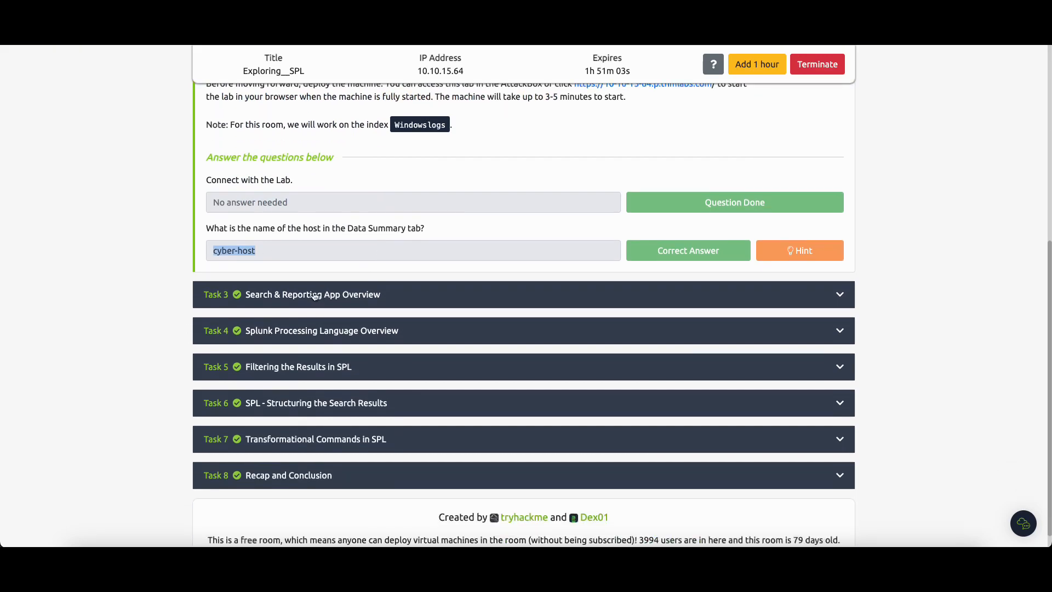
click(344, 293)
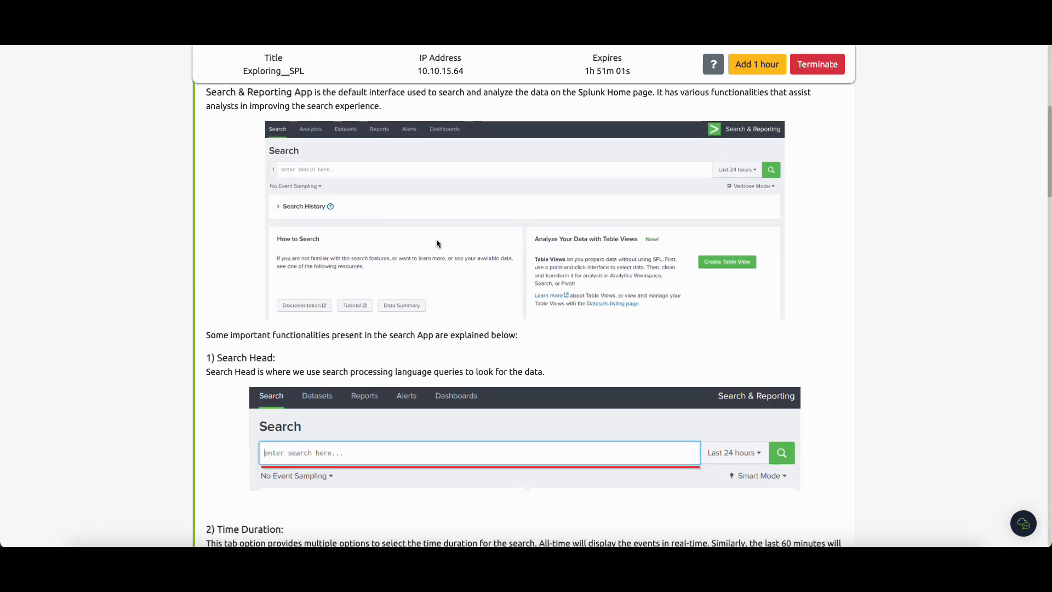
scroll(437, 244, down, 15)
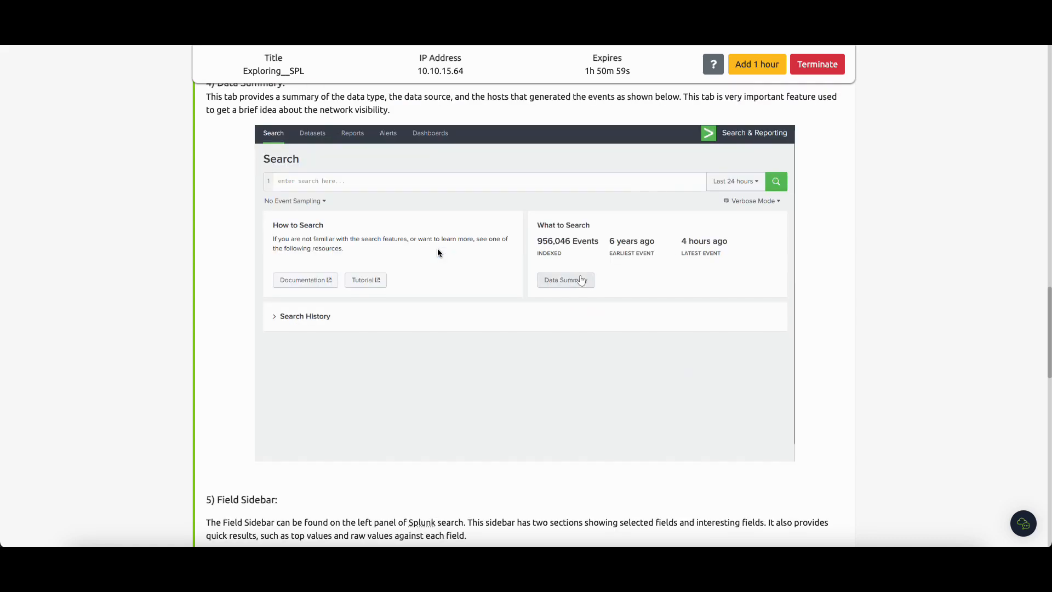
scroll(437, 251, down, 13)
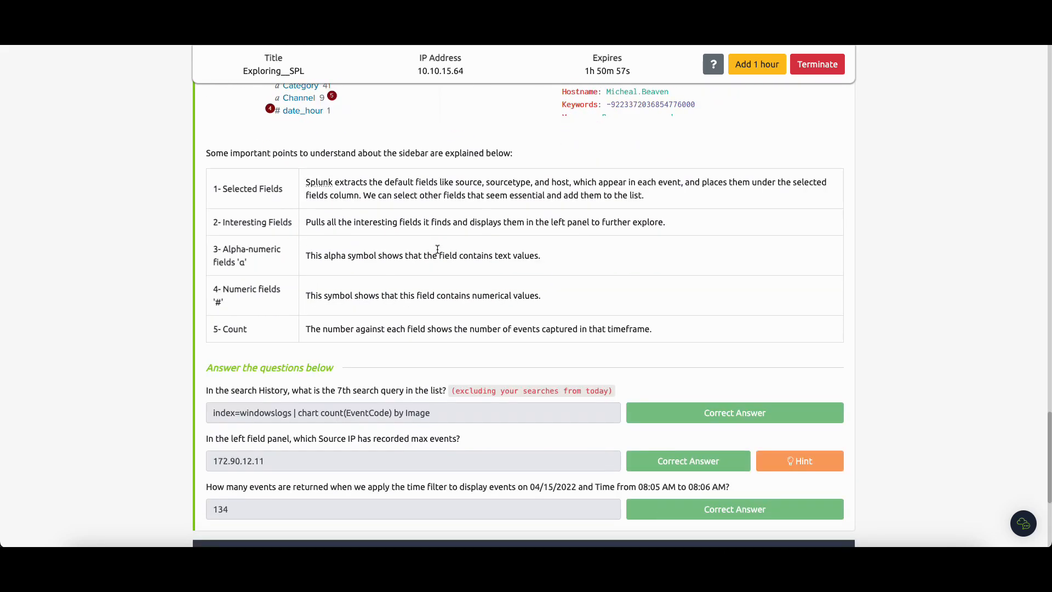
scroll(438, 249, down, 1)
scroll(350, 332, up, 6)
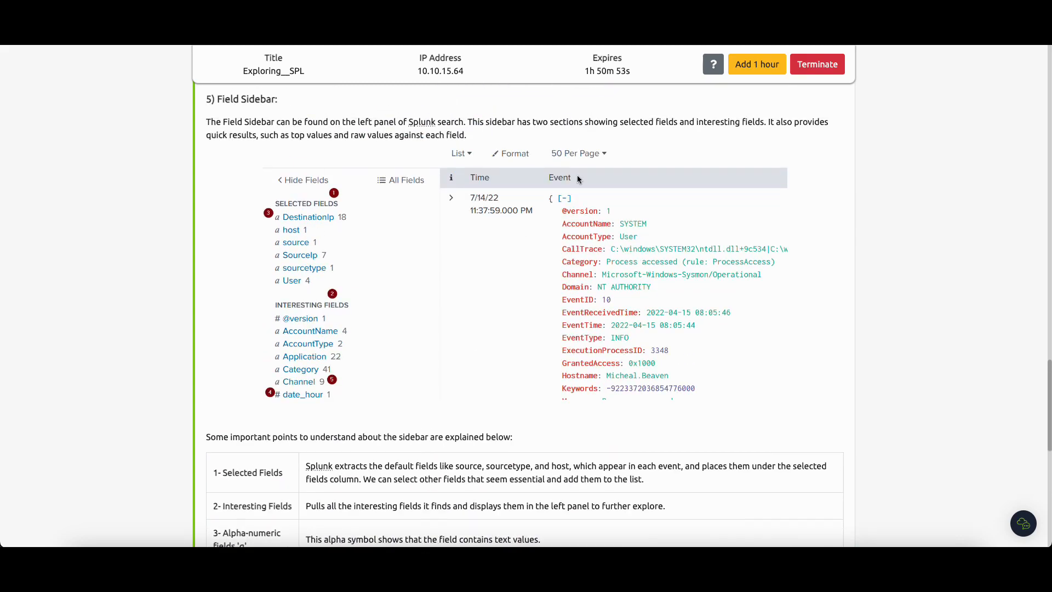
scroll(600, 216, up, 10)
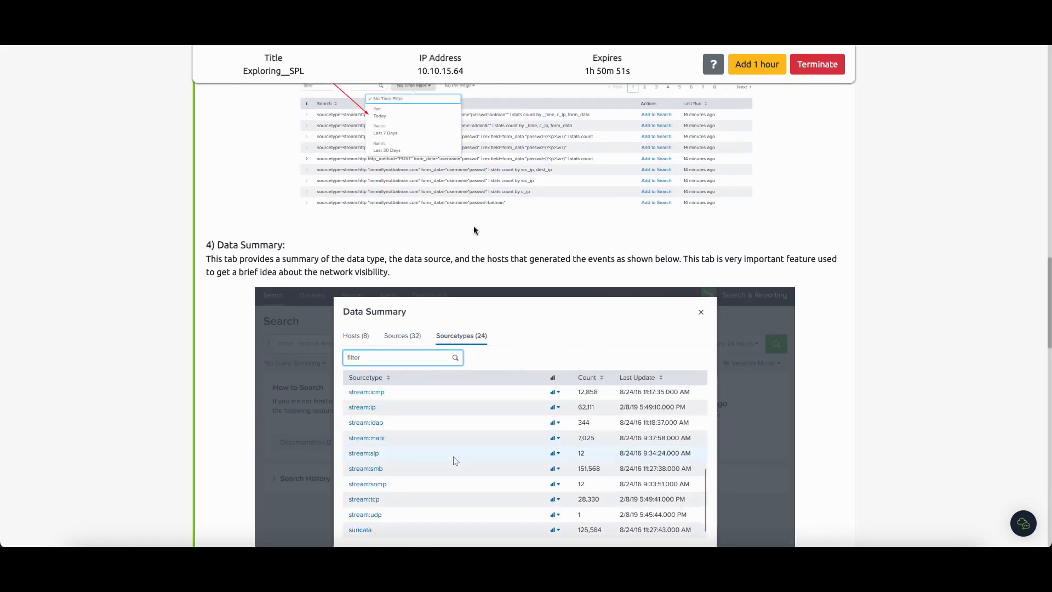
scroll(425, 210, up, 4)
scroll(438, 247, down, 17)
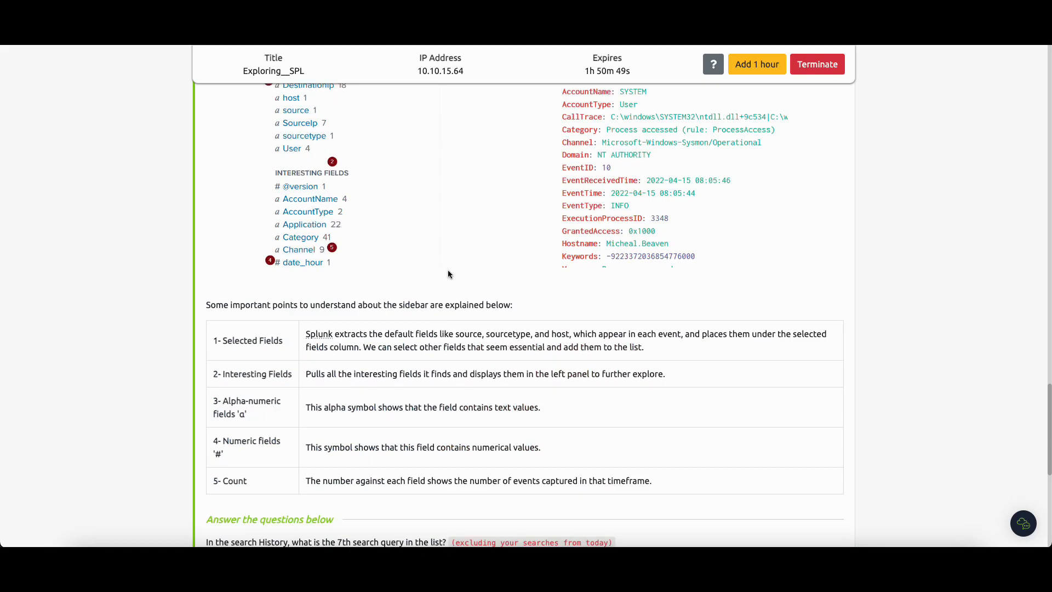
scroll(448, 274, down, 4)
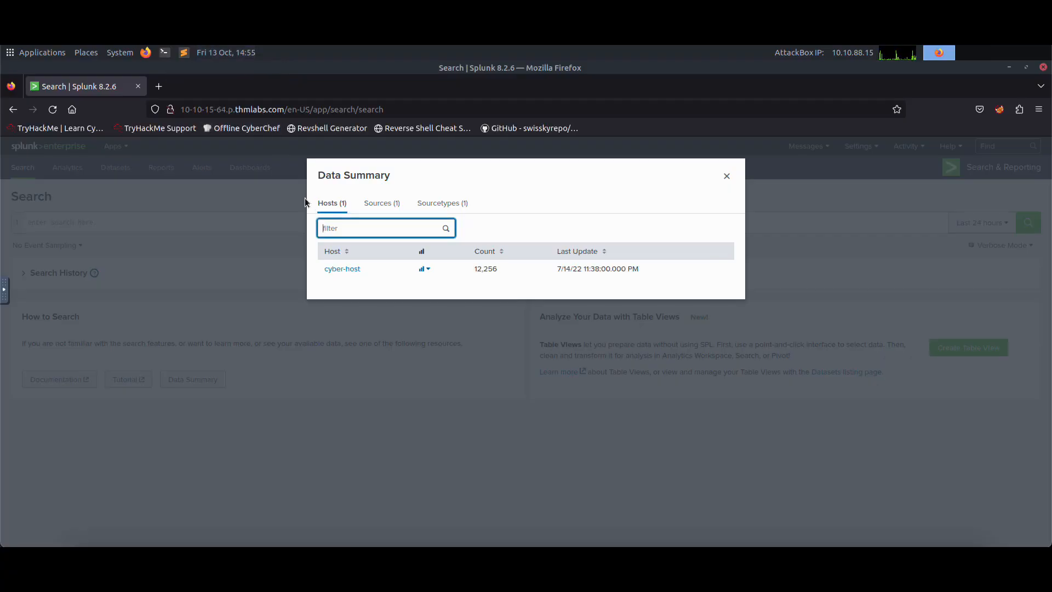
Step: Back in Splunk, close the Data Summary, expand the Search History and highlight the seventh query, index=windowslogs | chart count(EventCode) by Image
click(727, 176)
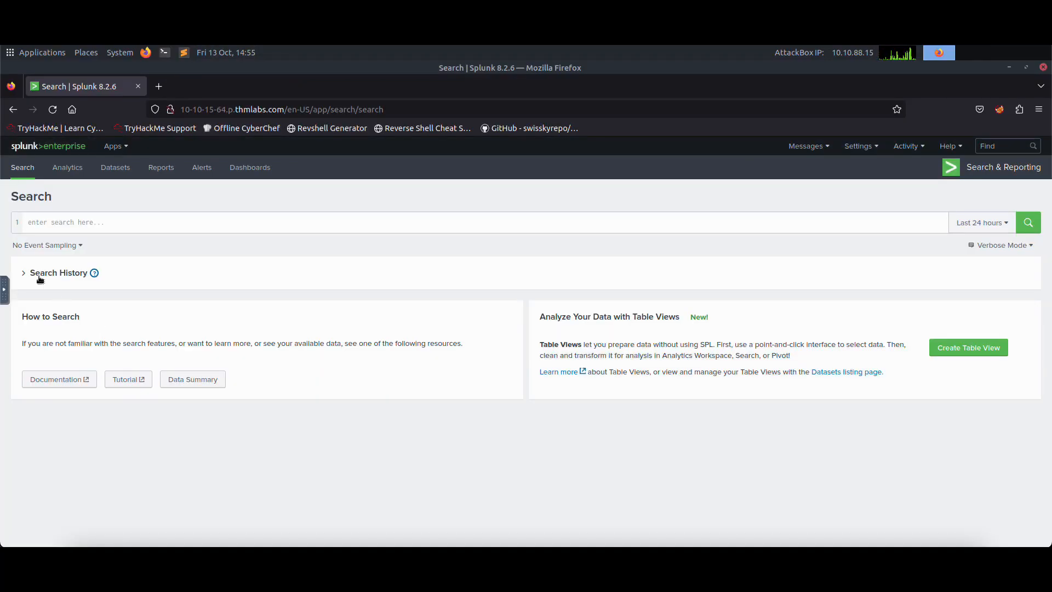
click(25, 273)
scroll(188, 351, down, 3)
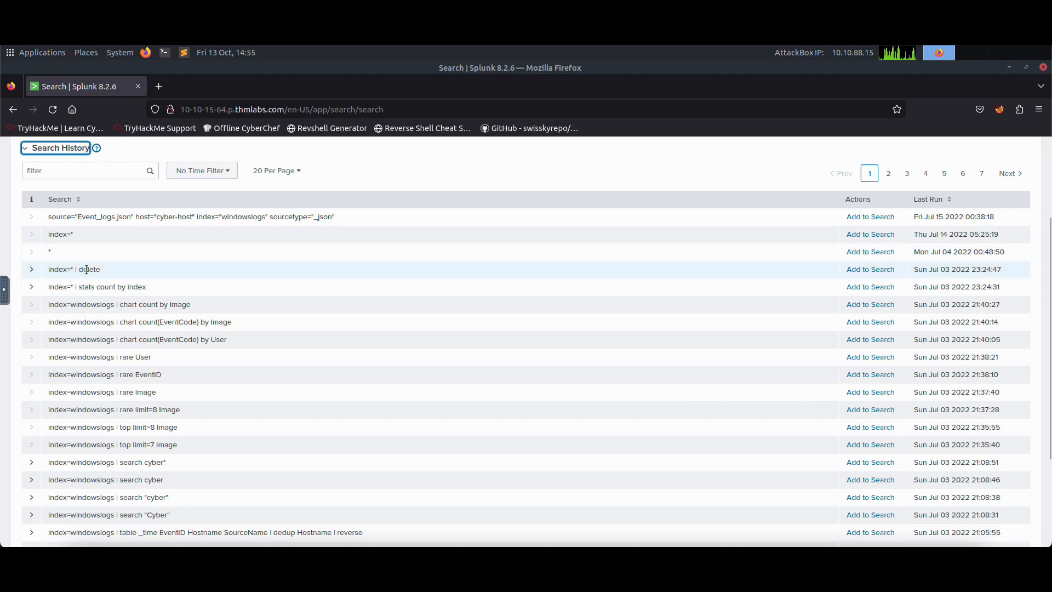
drag(232, 322, 47, 324)
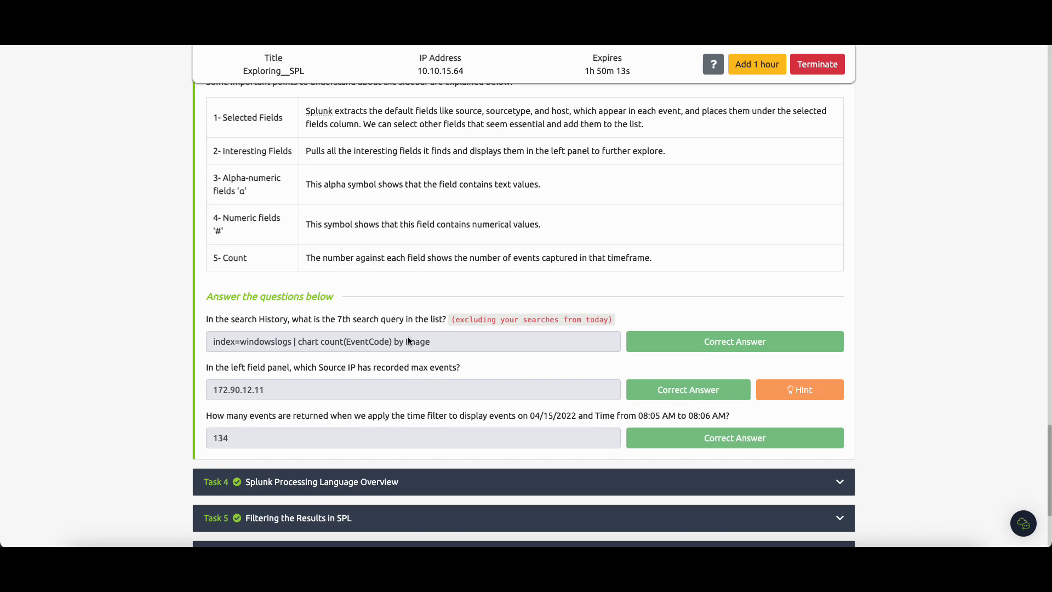
Step: Review the Field Sidebar explanation and the remaining Task 3 questions in the TryHackMe room
scroll(408, 340, up, 5)
scroll(407, 341, up, 5)
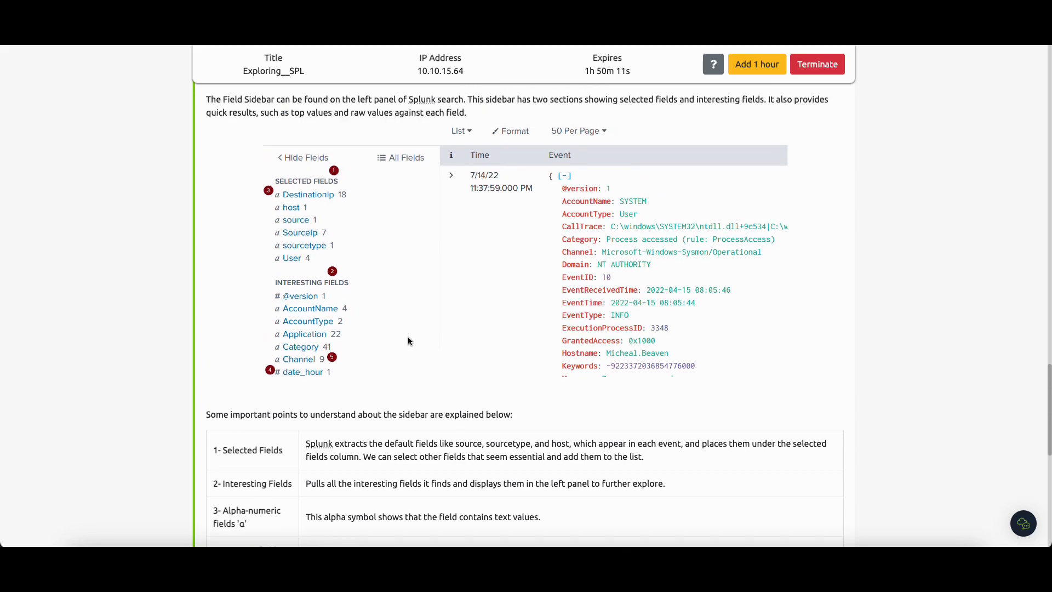
scroll(407, 340, down, 3)
scroll(407, 341, down, 1)
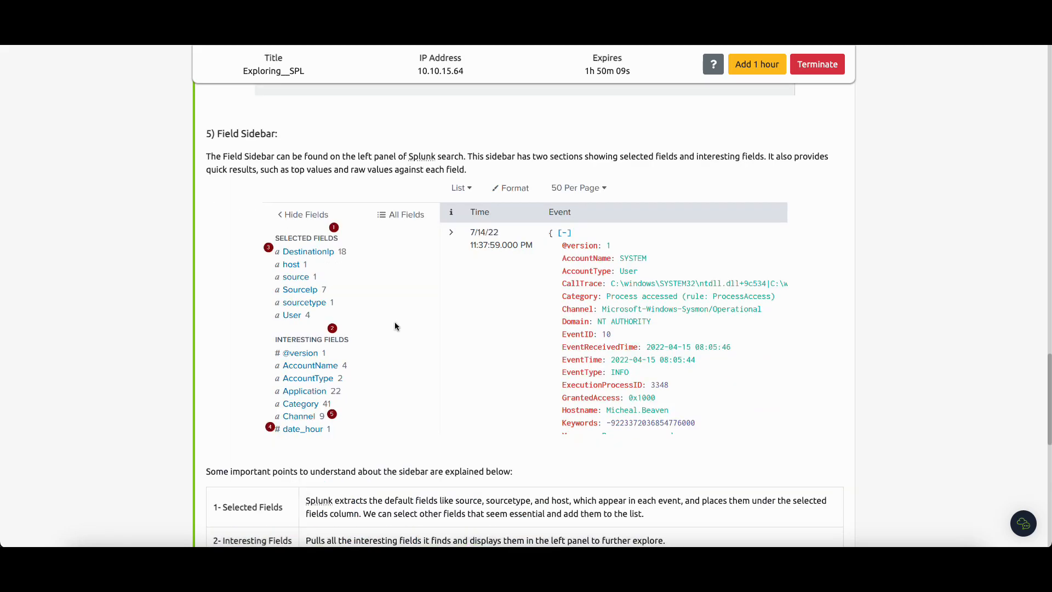
scroll(340, 287, down, 4)
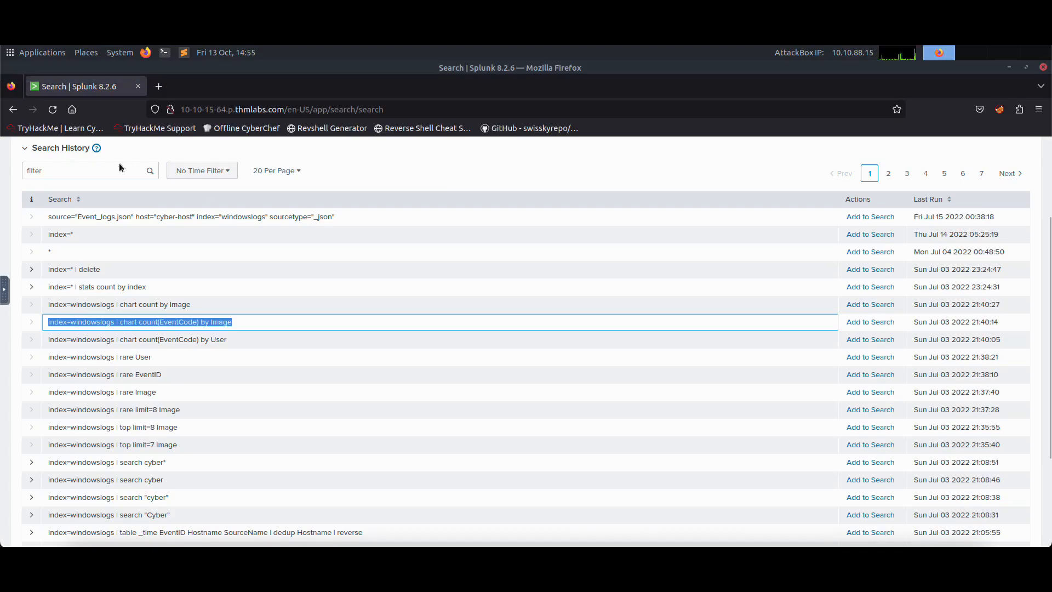
Step: Return to the Splunk home page and reopen the Search & Reporting app with a blank search
click(120, 162)
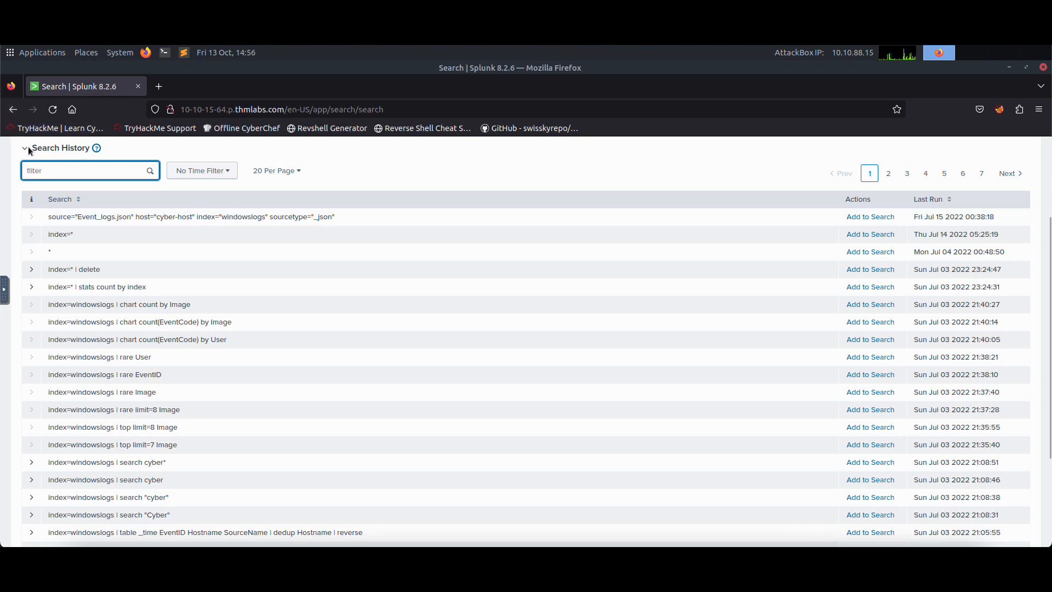
click(13, 110)
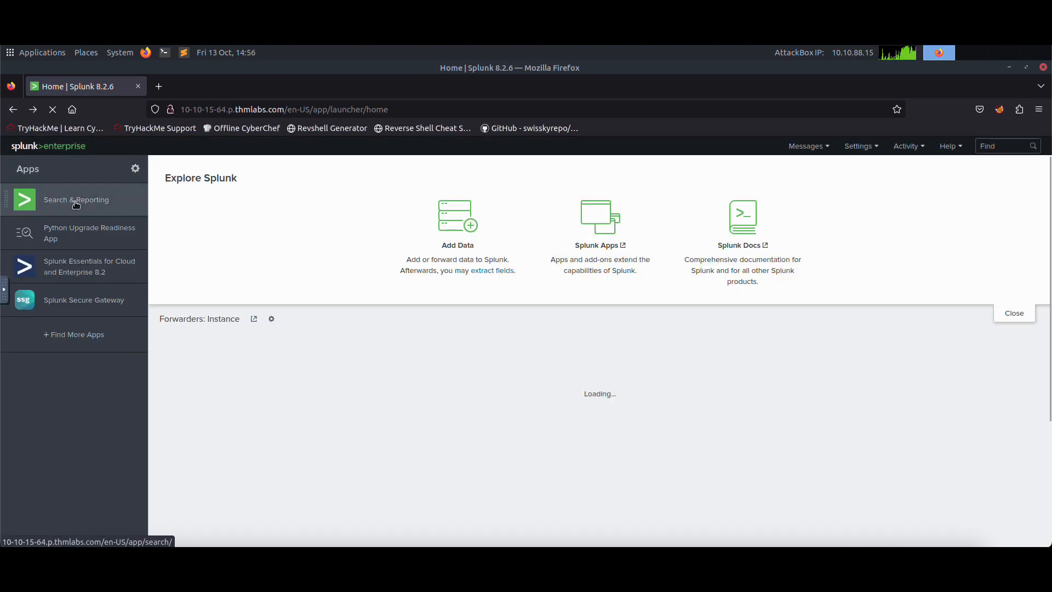
click(76, 202)
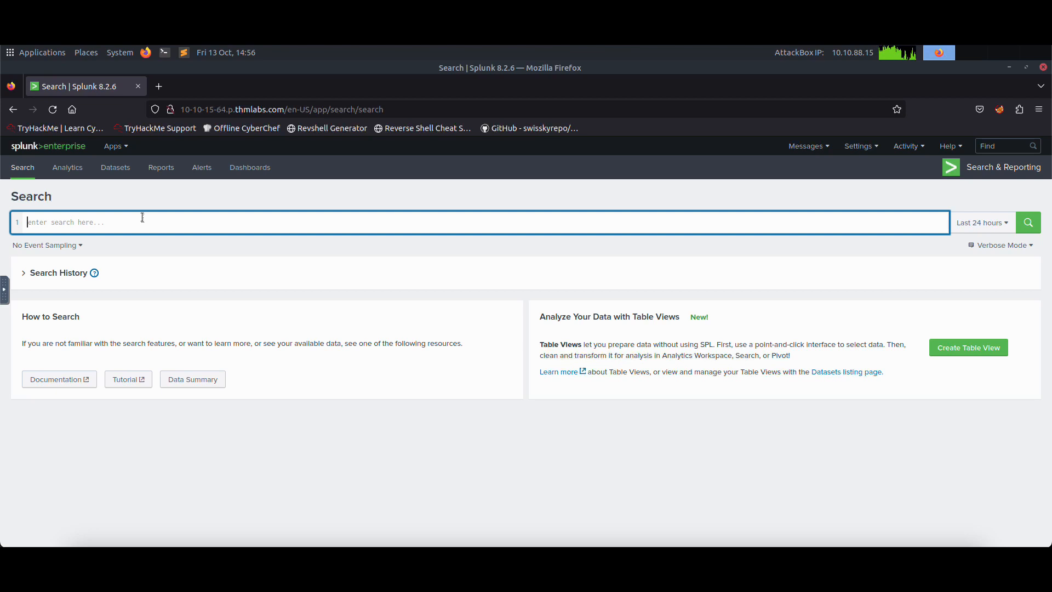
Step: Run the search index=windowslogs * and set its time range to All time
text(index=)
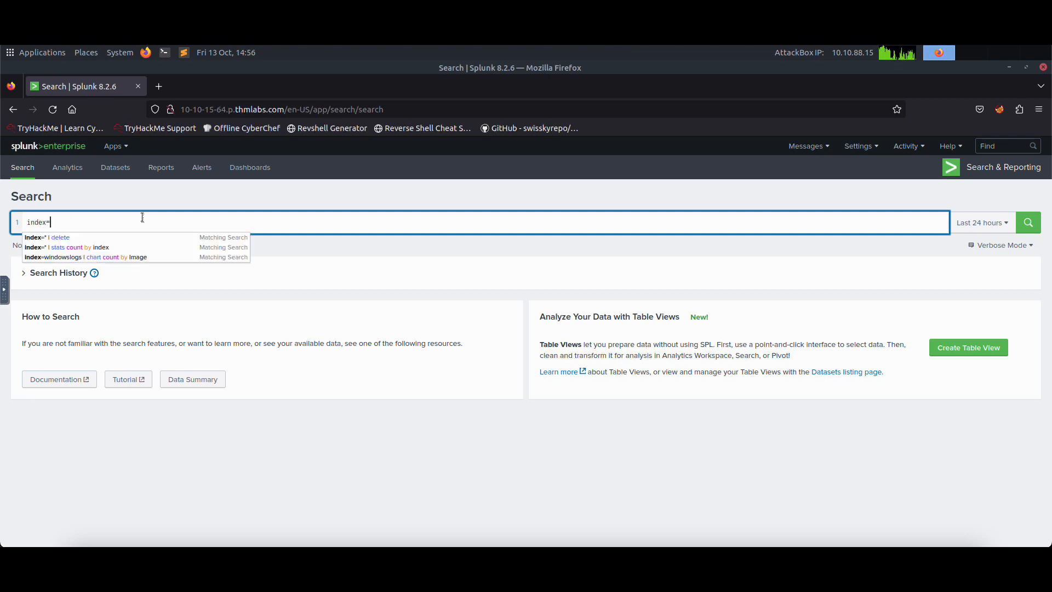
text(windowsloga)
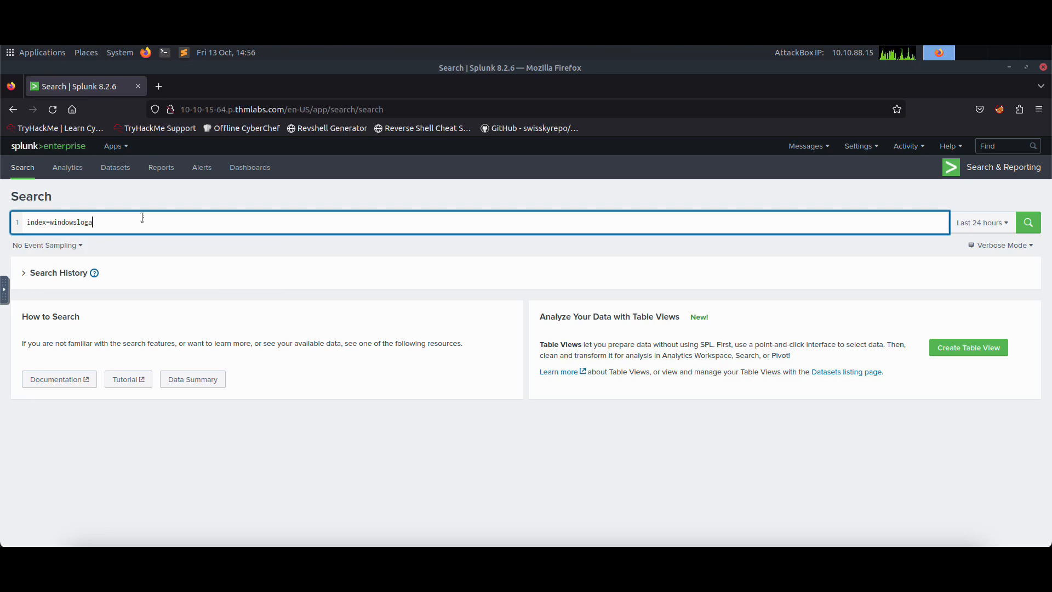
key(BackSpace)
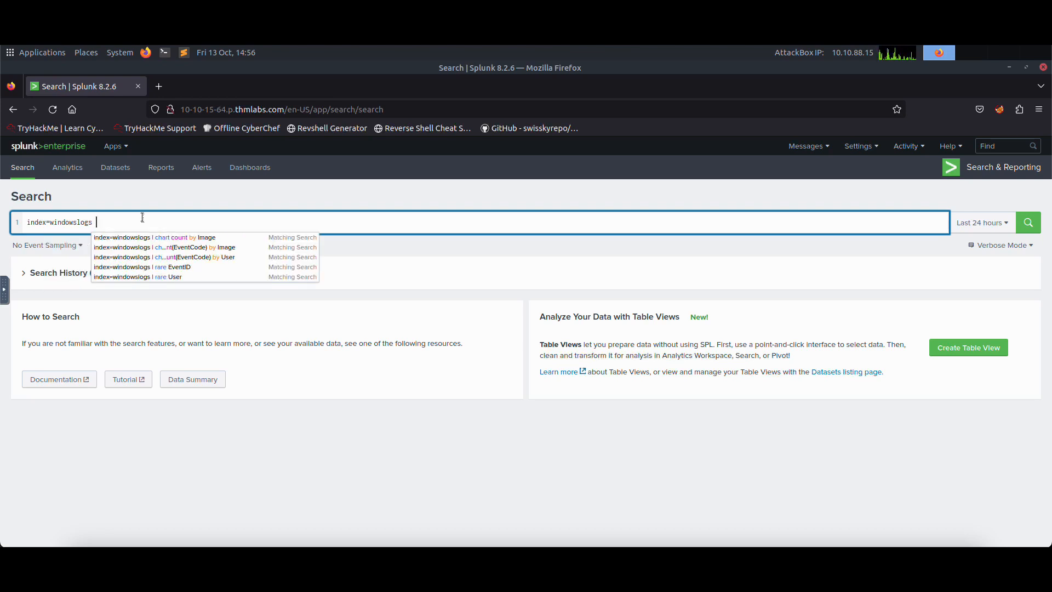
key(Return)
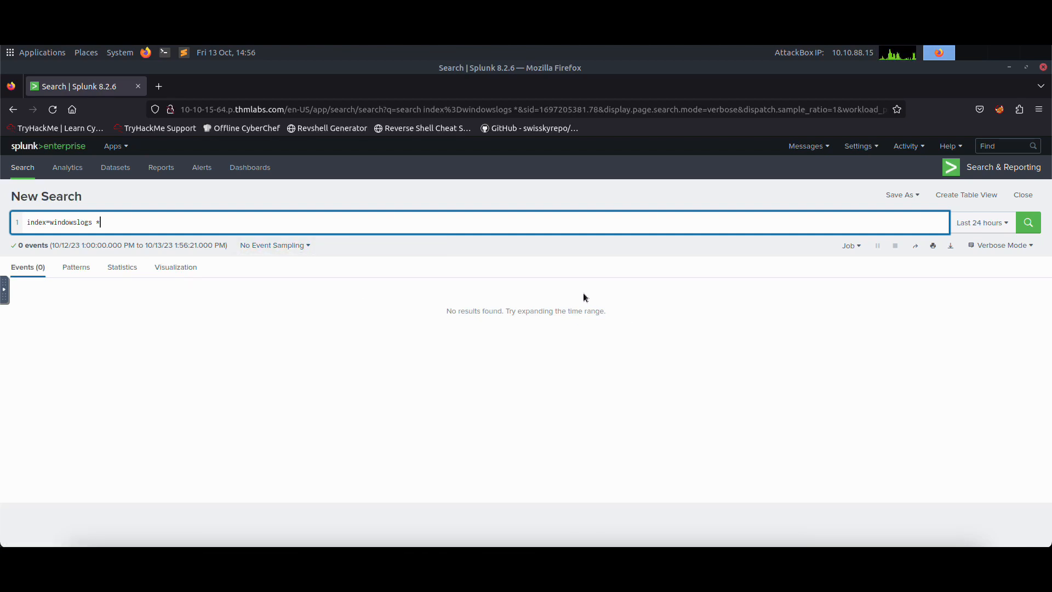
click(980, 225)
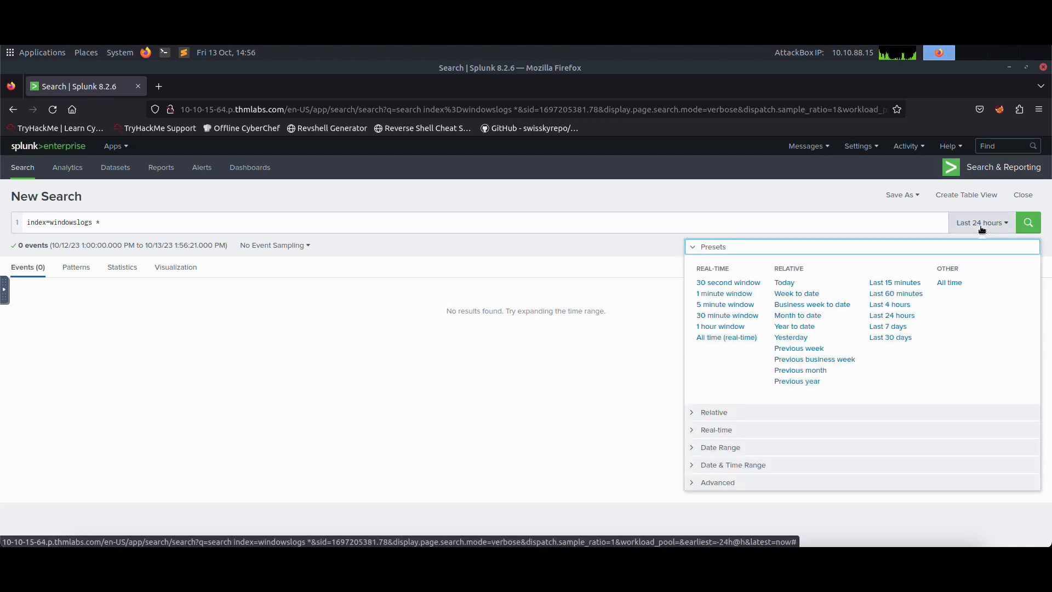
click(948, 283)
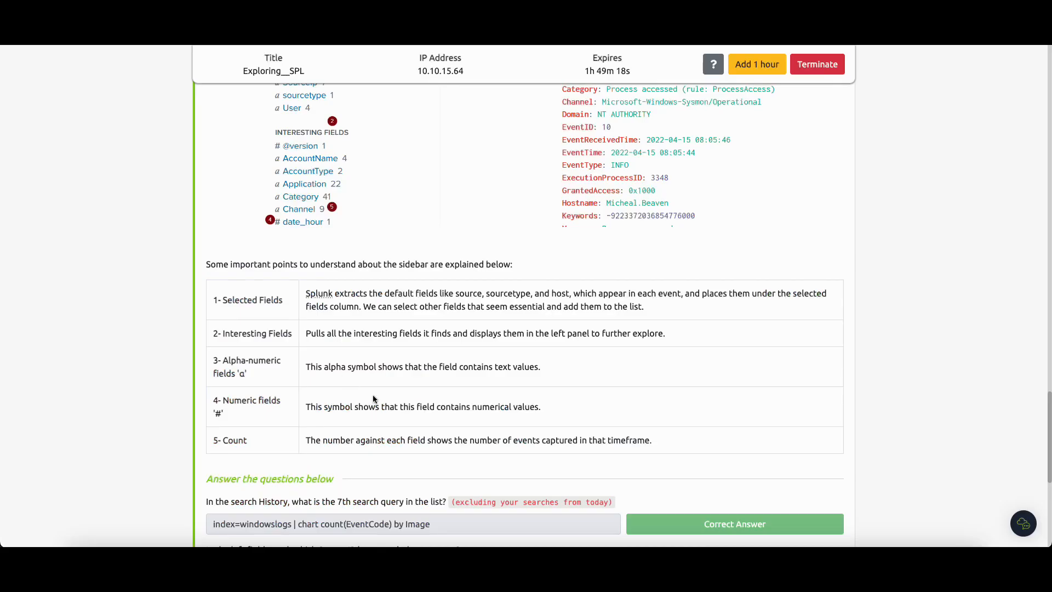
Step: Dismiss the FoxyProxy Basic permission notice and close the FoxyProxy Options page
scroll(377, 390, down, 4)
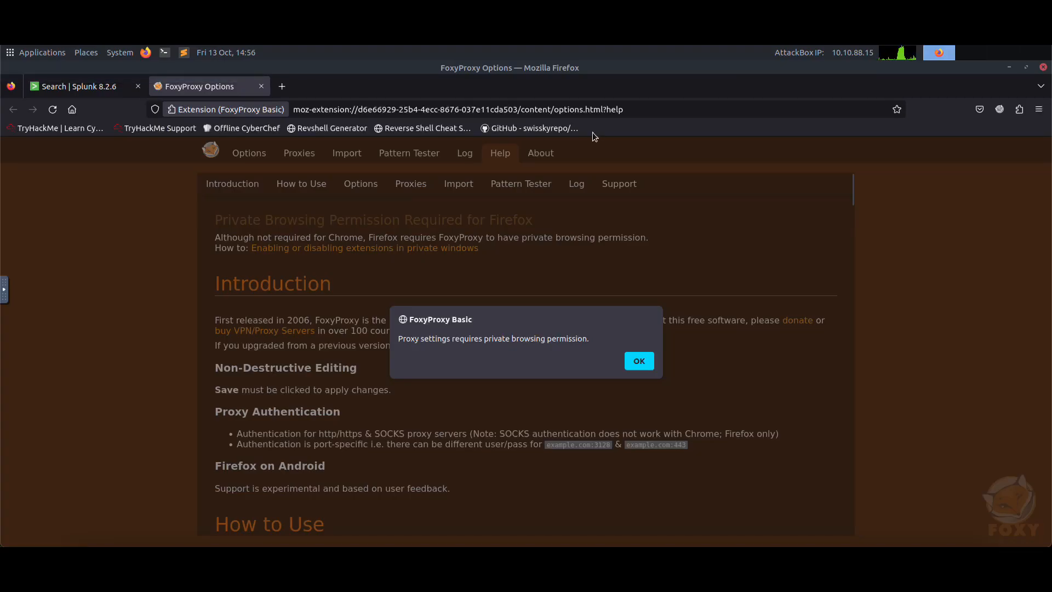
click(640, 362)
click(260, 86)
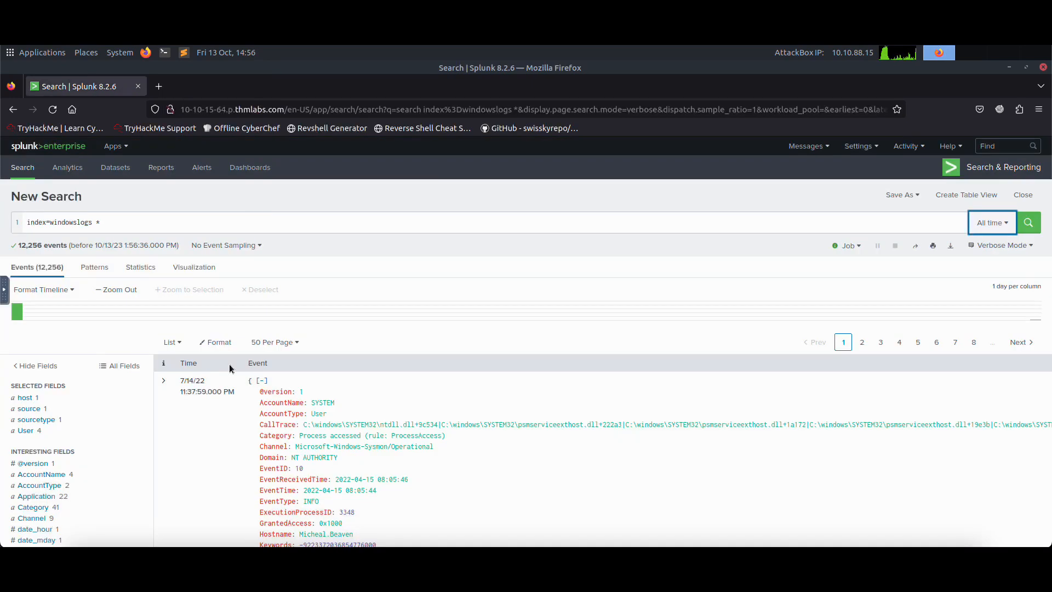
Step: Find SourceIp in the full list of additional fields and add it to the selected fields
scroll(126, 350, down, 2)
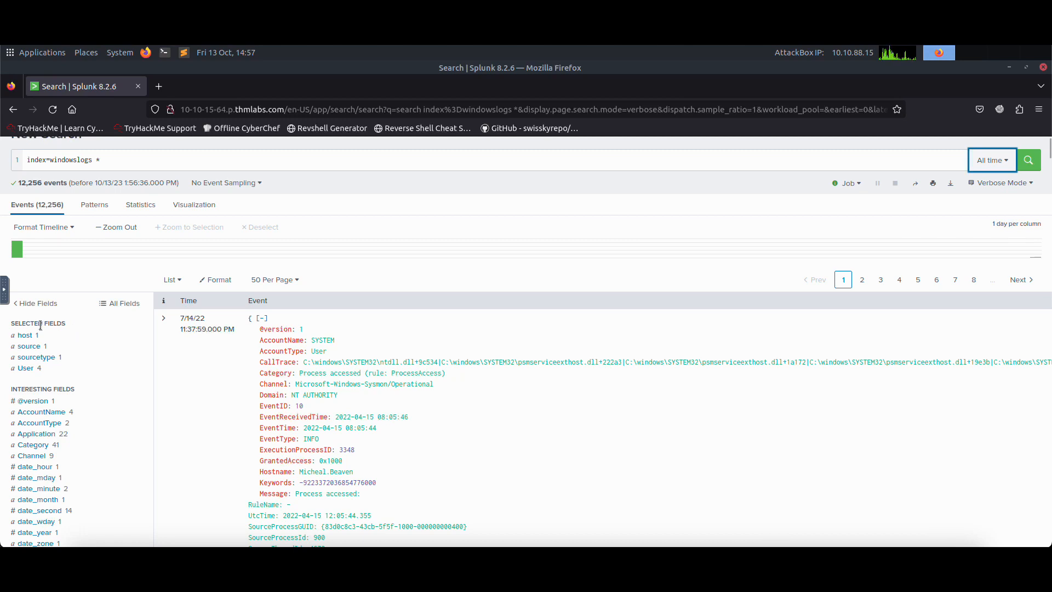
scroll(86, 361, down, 4)
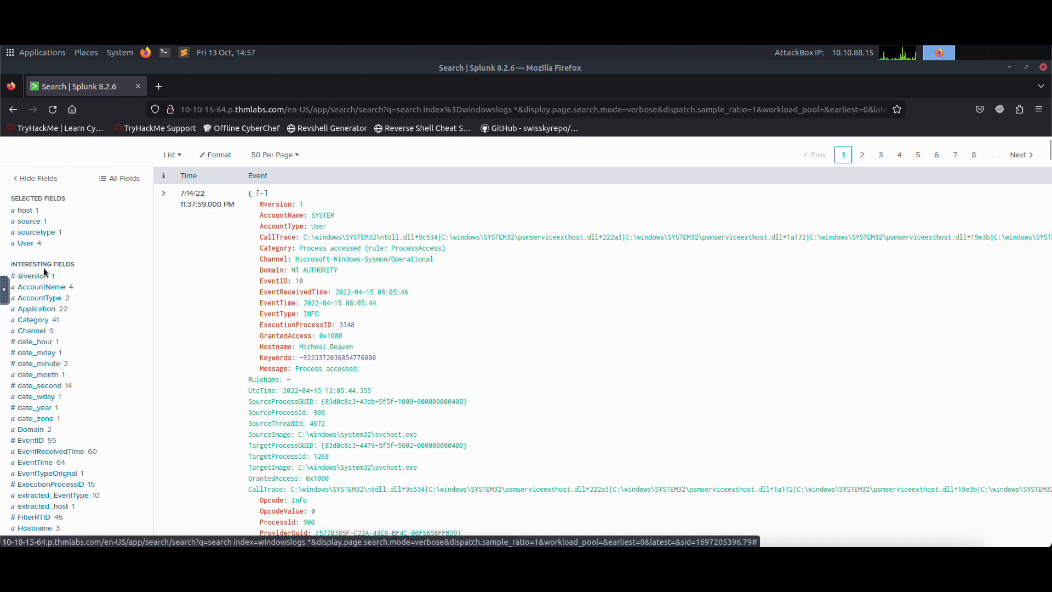
scroll(85, 290, down, 4)
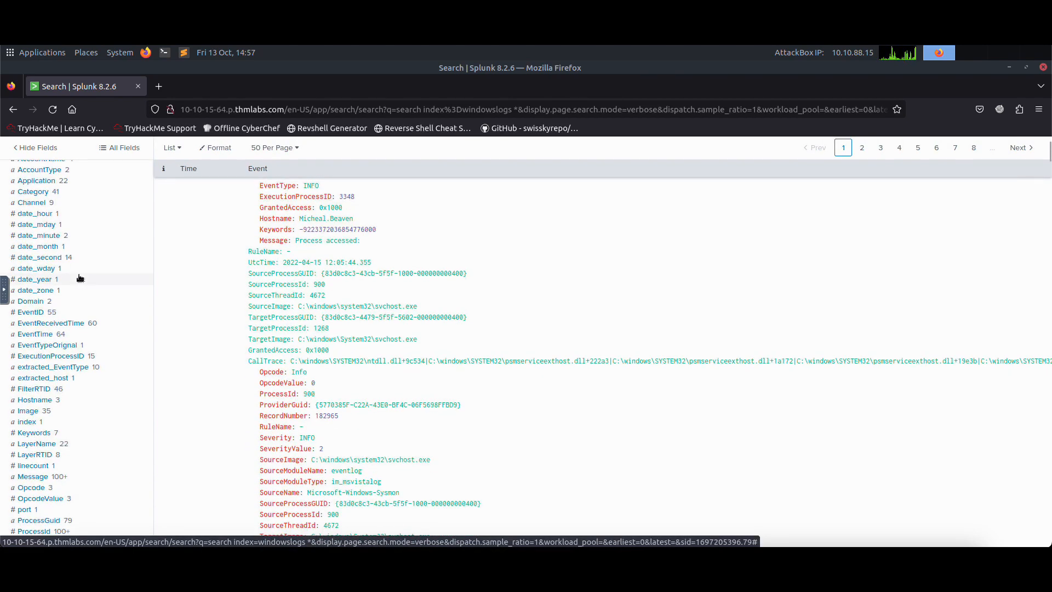
scroll(85, 329, down, 4)
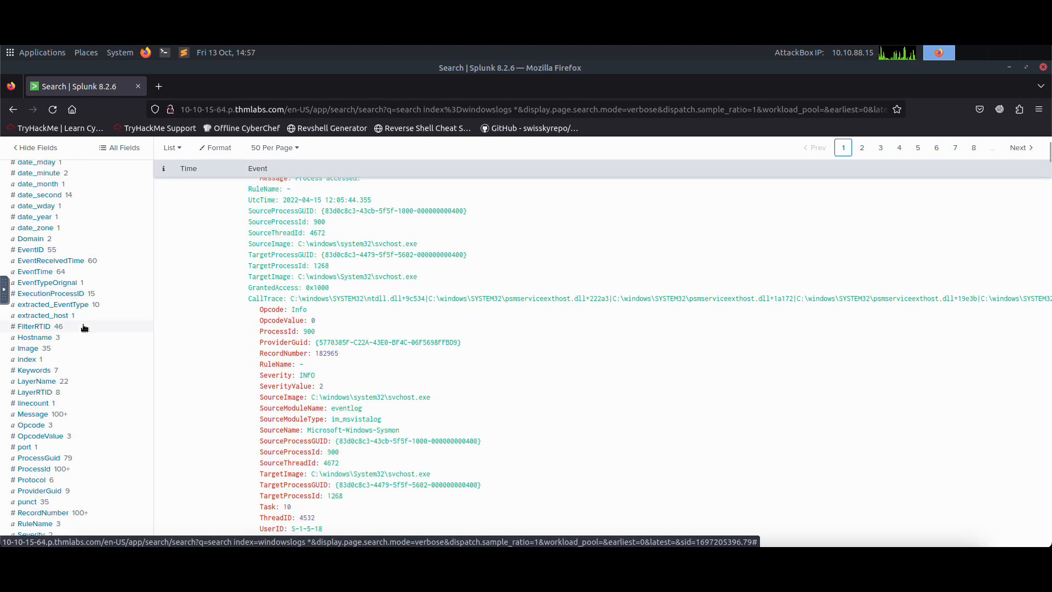
scroll(85, 327, down, 4)
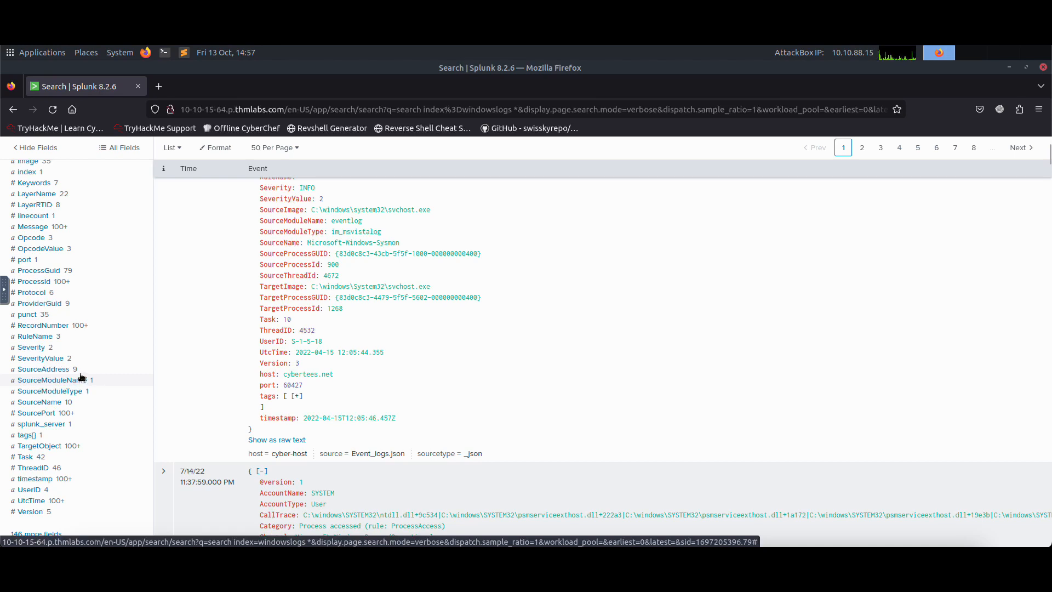
scroll(71, 352, down, 2)
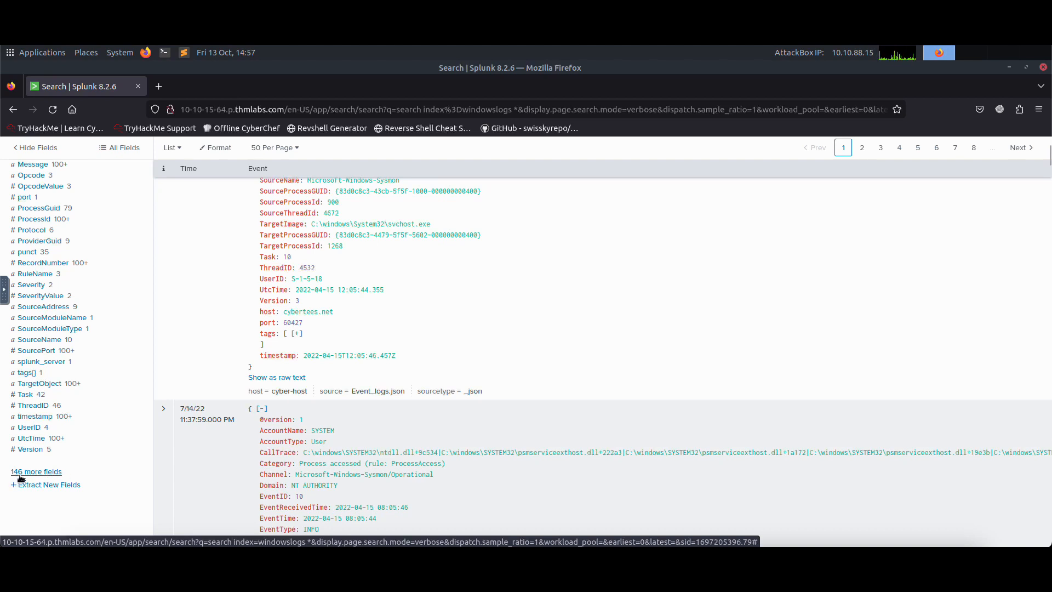
click(34, 474)
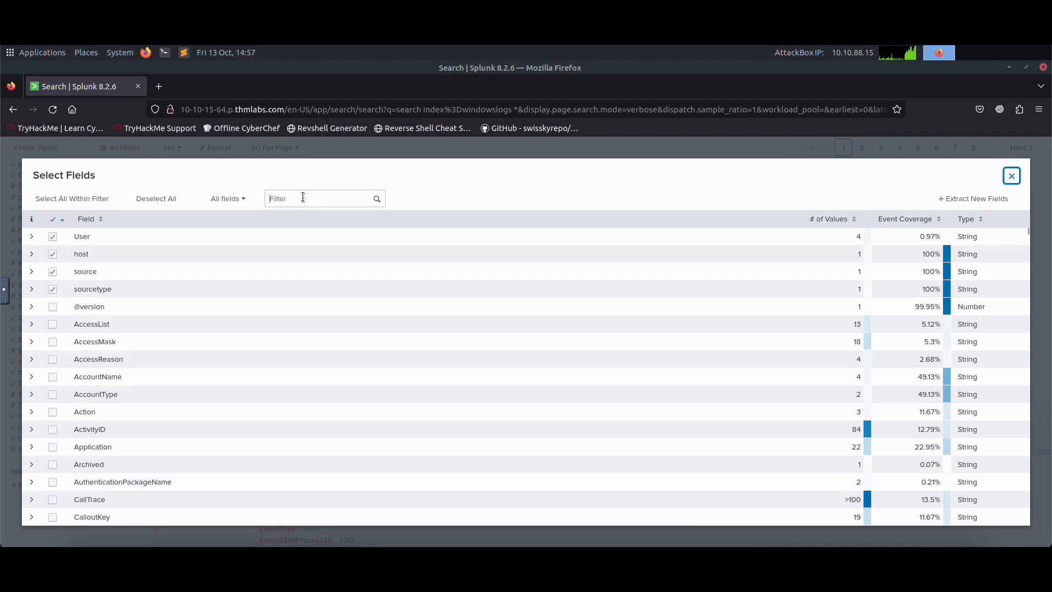
click(303, 197)
text(Source)
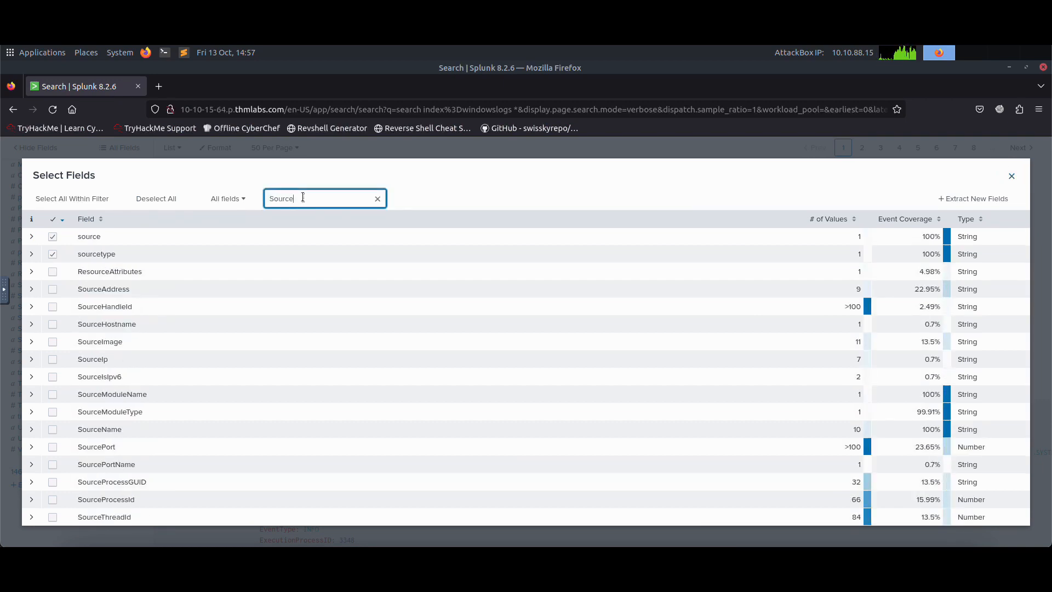
text(Ip)
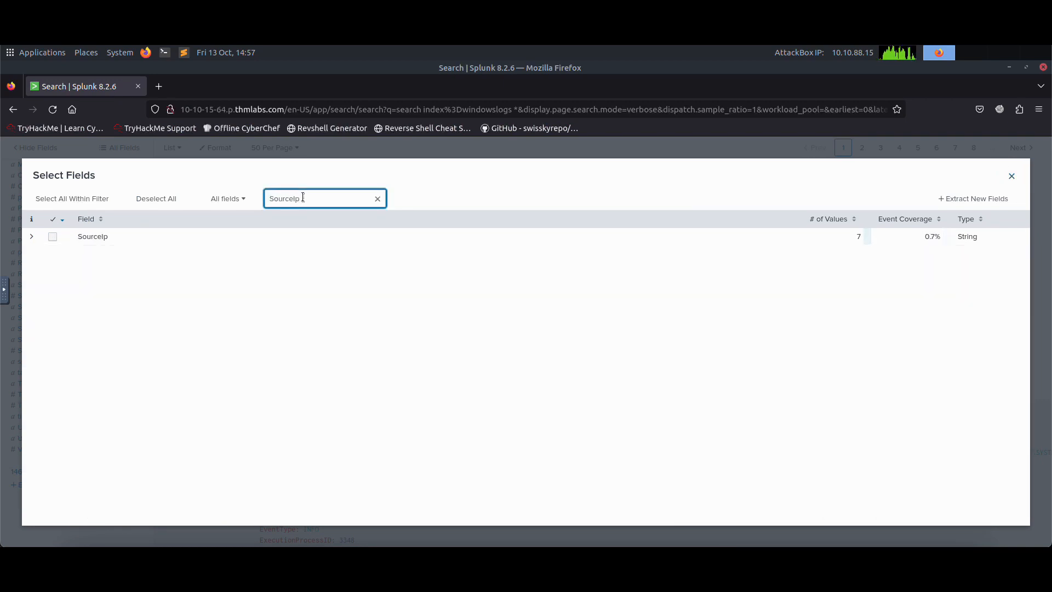
click(53, 238)
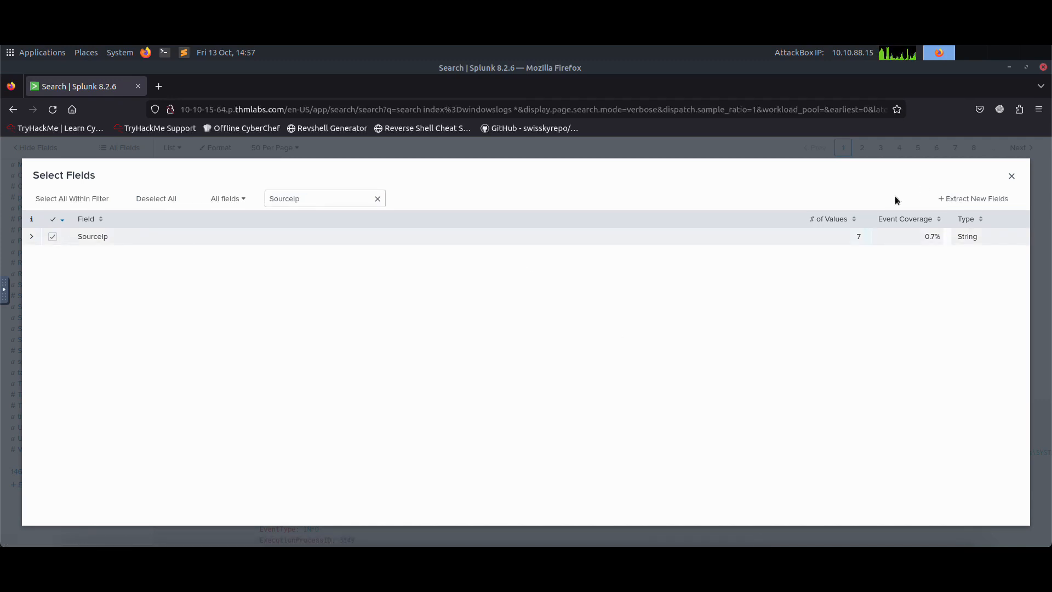
click(1011, 177)
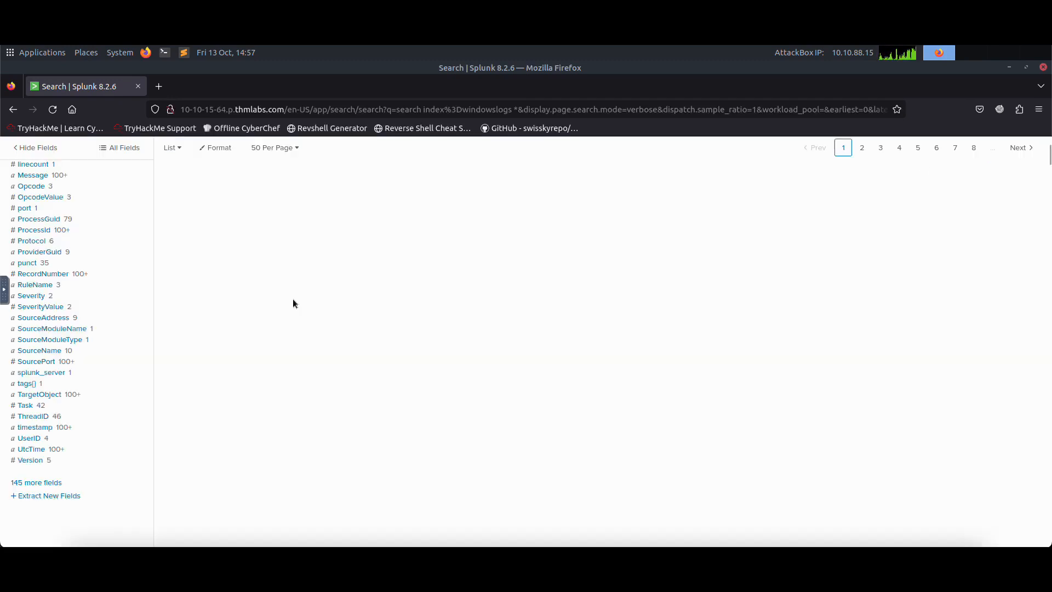
Step: Show the value breakdown of the SourceIp field and highlight the source IP with the most events
scroll(115, 270, up, 5)
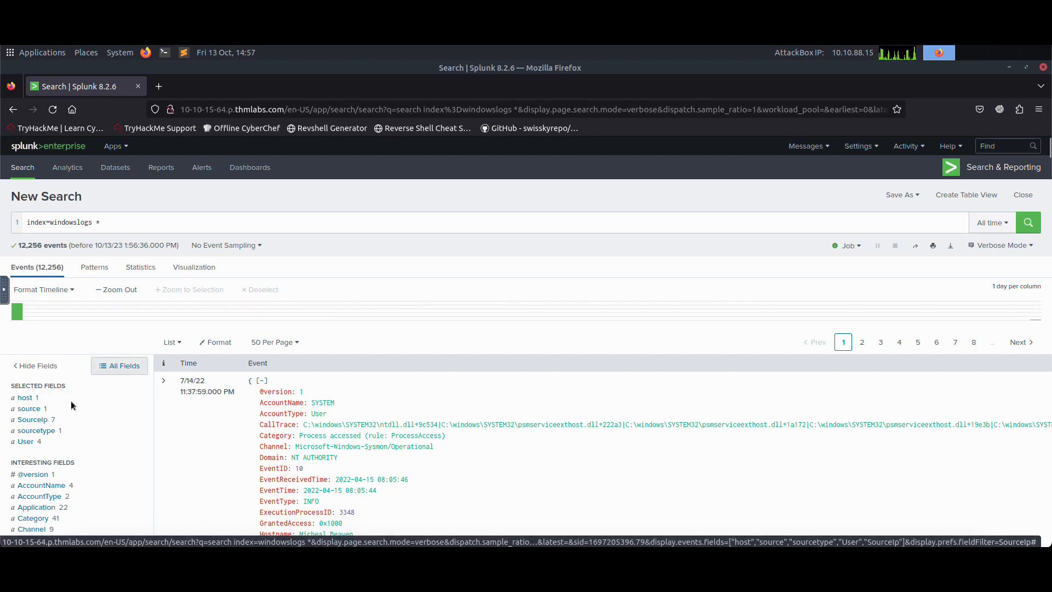
click(40, 425)
scroll(251, 389, down, 2)
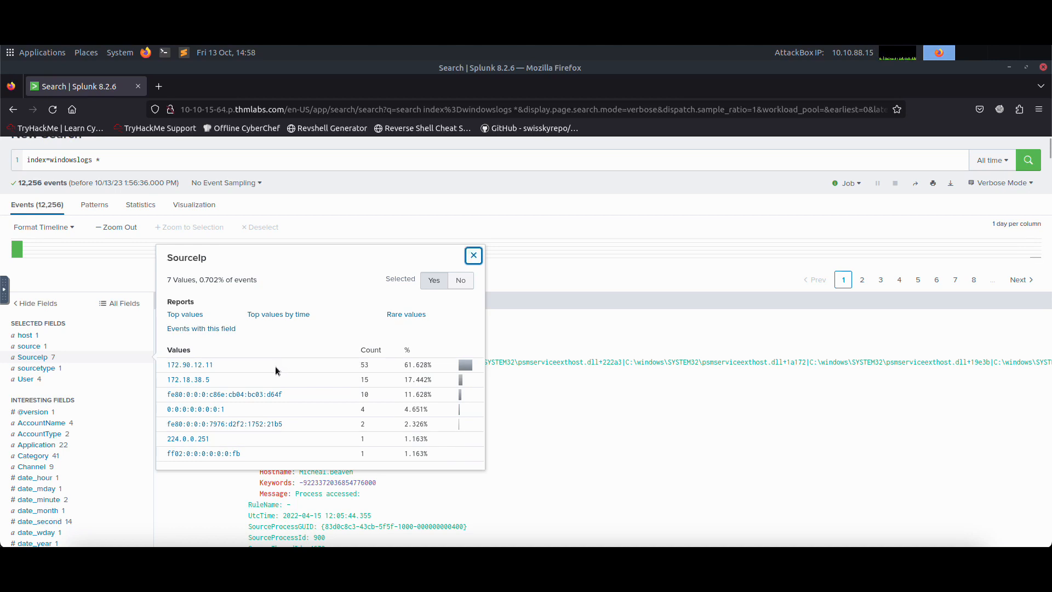
drag(216, 366, 169, 368)
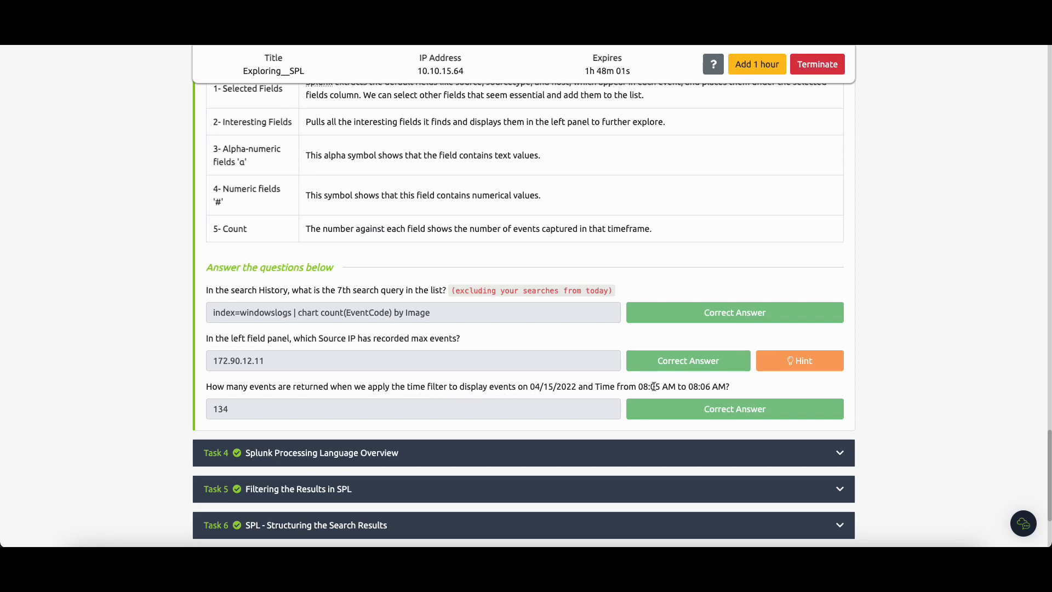
Step: Check the date and time window in the last Task 3 question and open the search's Date & Time Range settings
drag(529, 386, 721, 386)
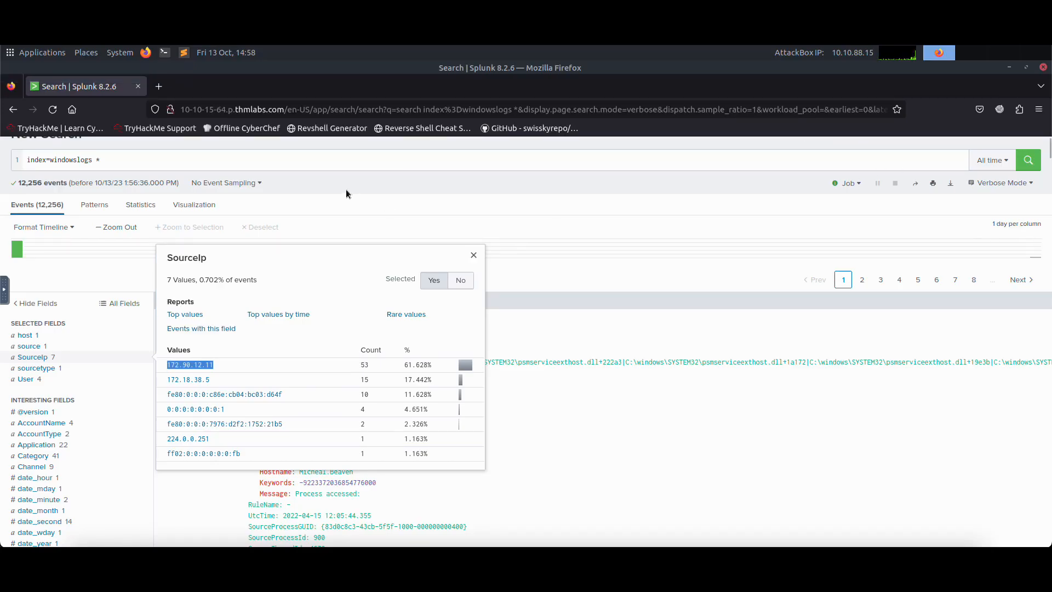
click(246, 162)
click(992, 163)
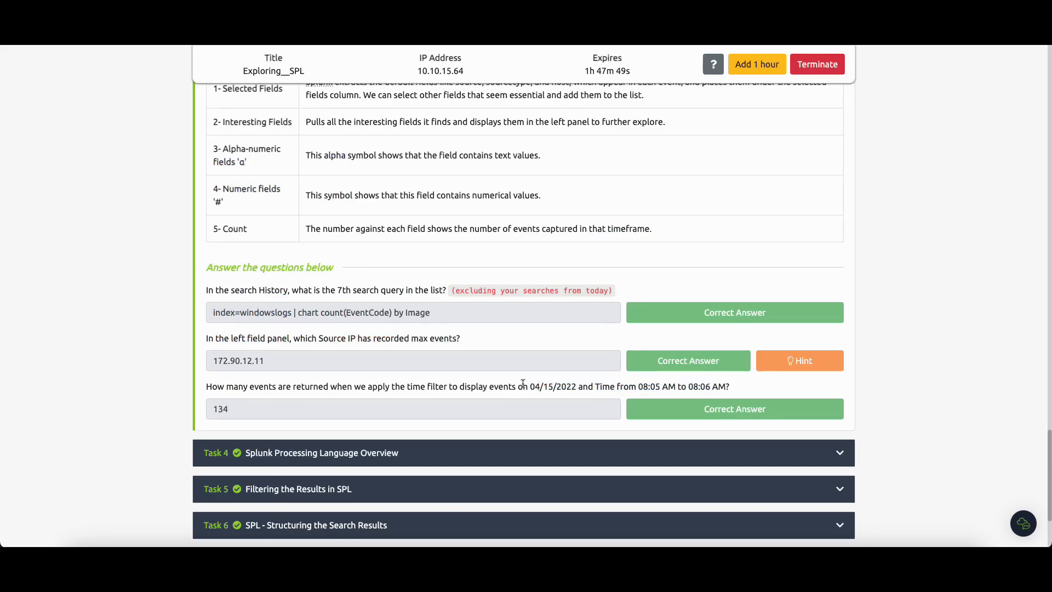
drag(638, 387, 676, 388)
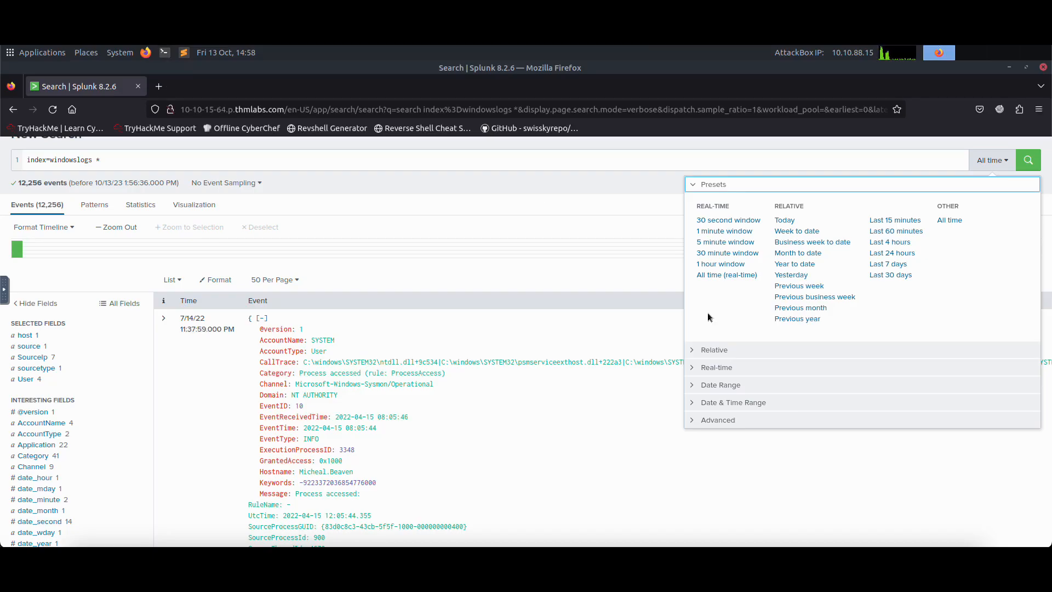
click(758, 405)
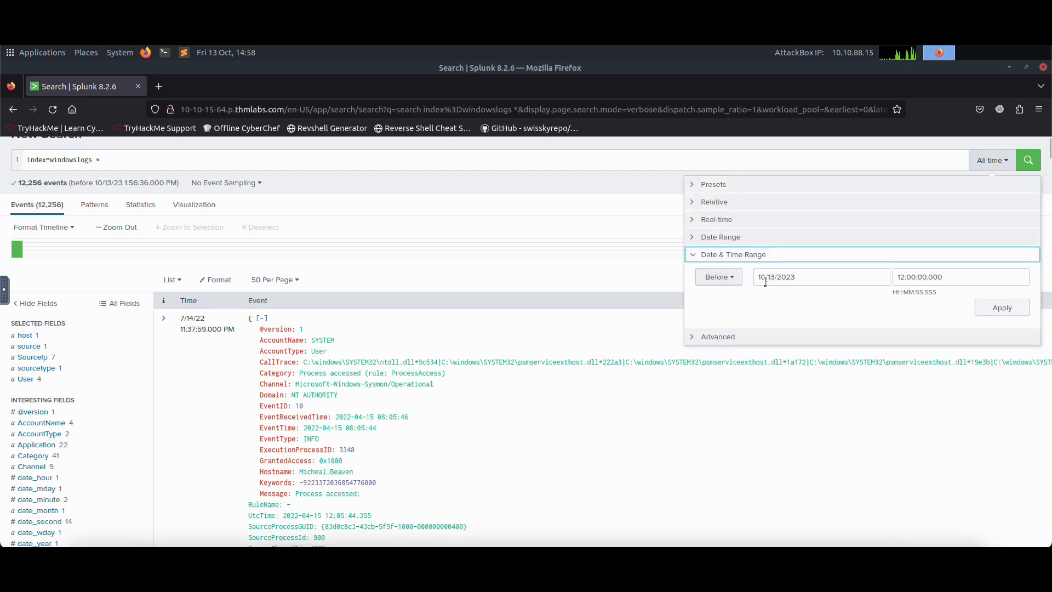
Step: Try to set the Before range to the date 04/15/2022, entering 04/15/2022 in the time value as well
click(794, 278)
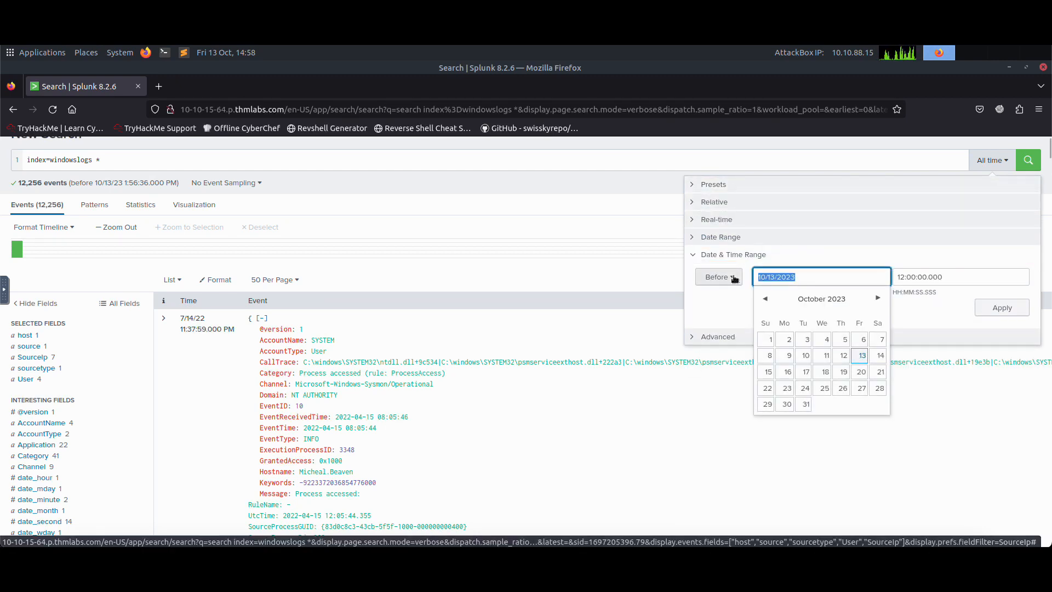
text(04/1)
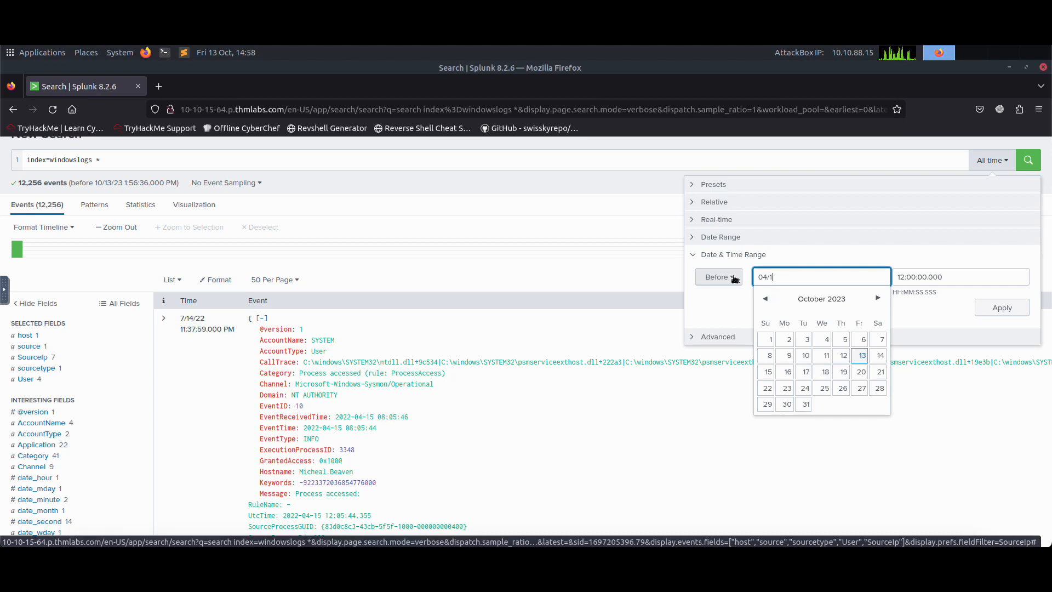
text(5/2022)
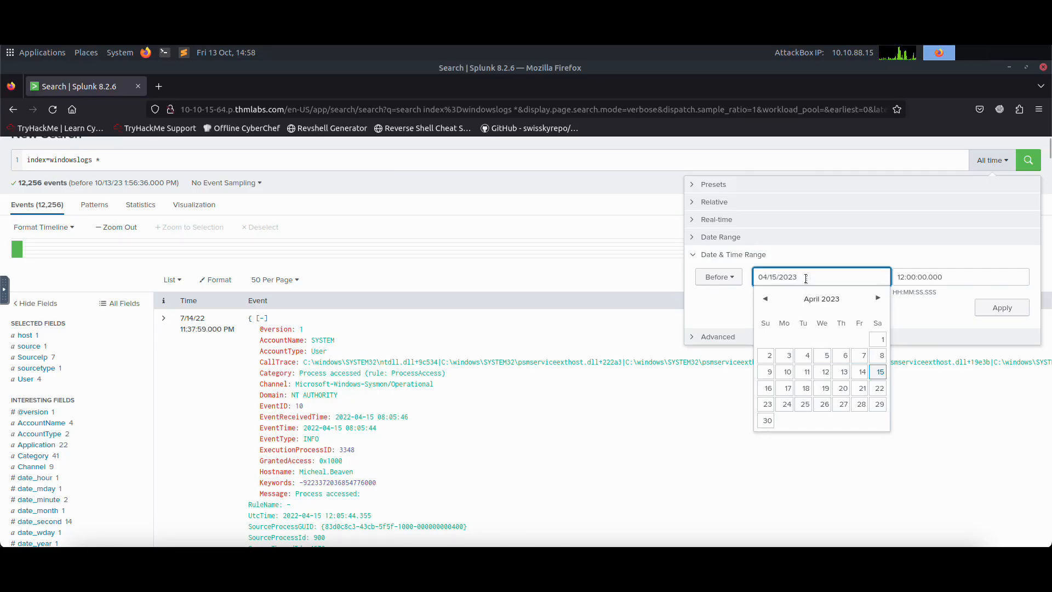
key(BackSpace)
text(2)
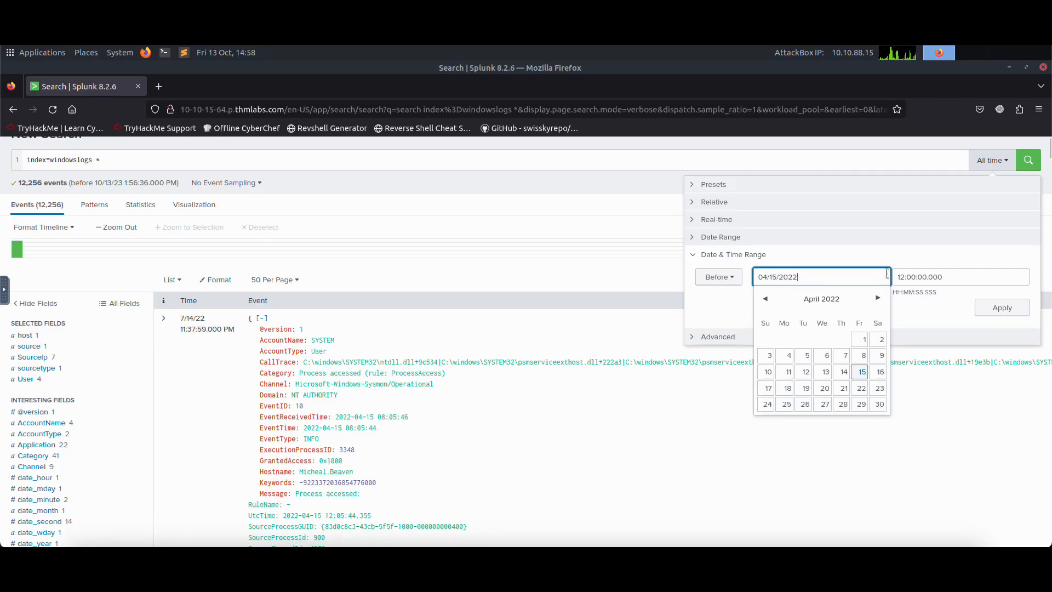
double_click(939, 277)
triple_click(939, 277)
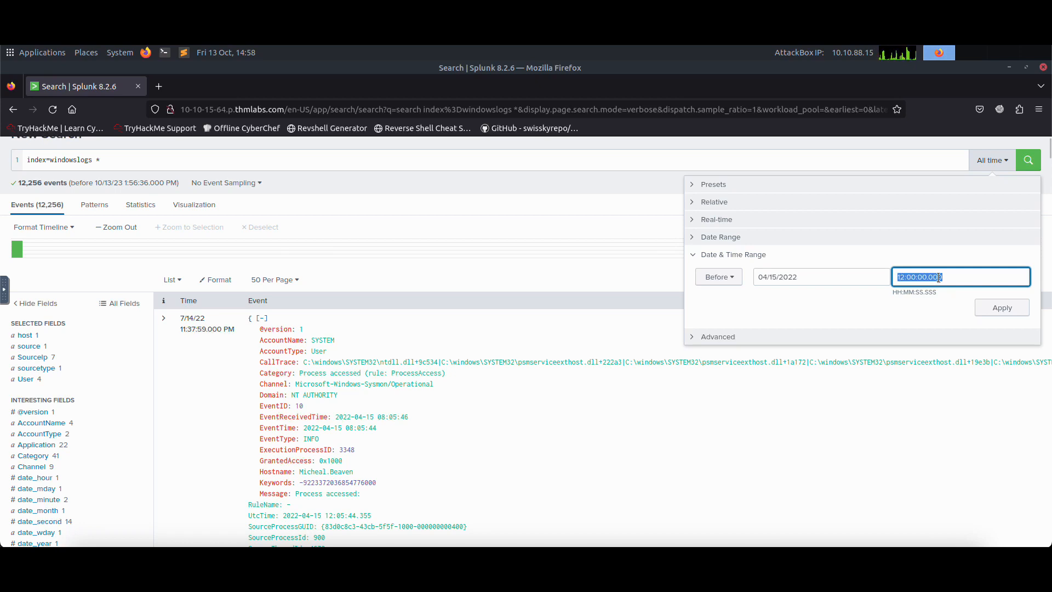
text(04/15%2022)
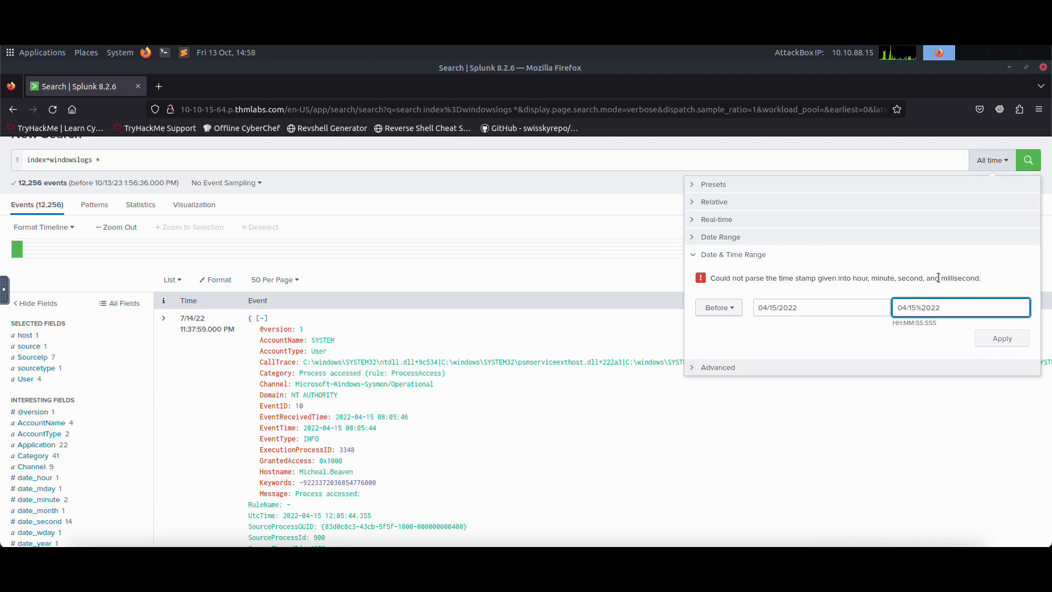
key(BackSpace)
text(/)
Step: Look through the Real-time, Advanced, Relative, Presets and date range options for a way to define a time window
click(740, 241)
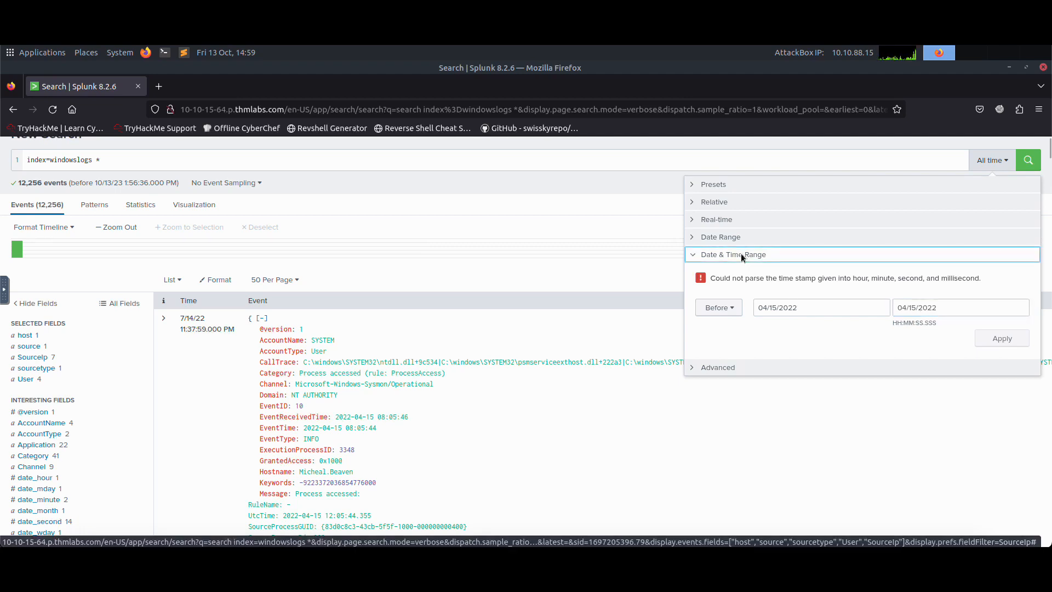
click(751, 320)
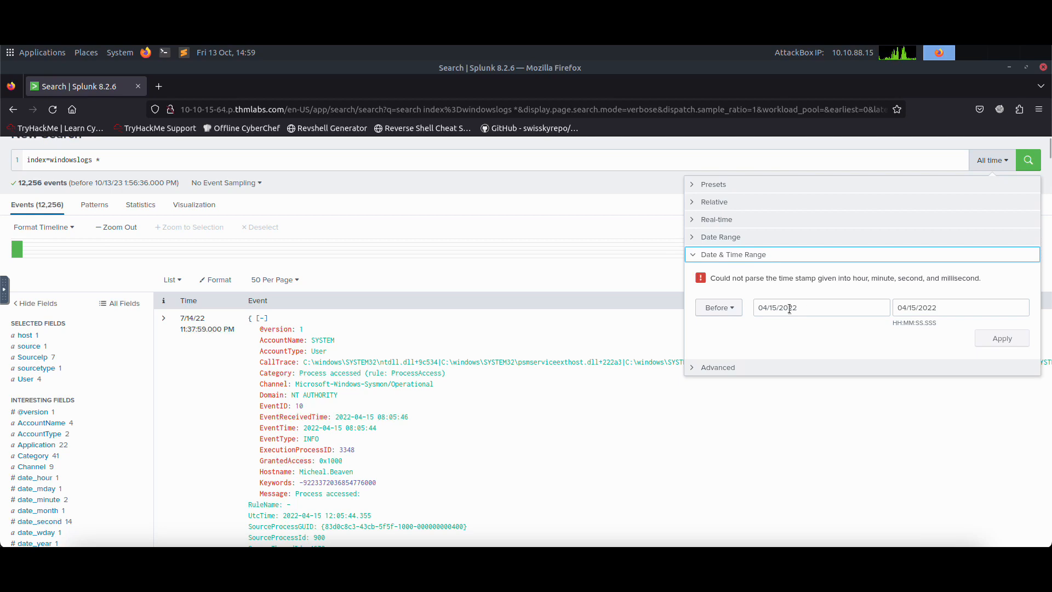
click(721, 221)
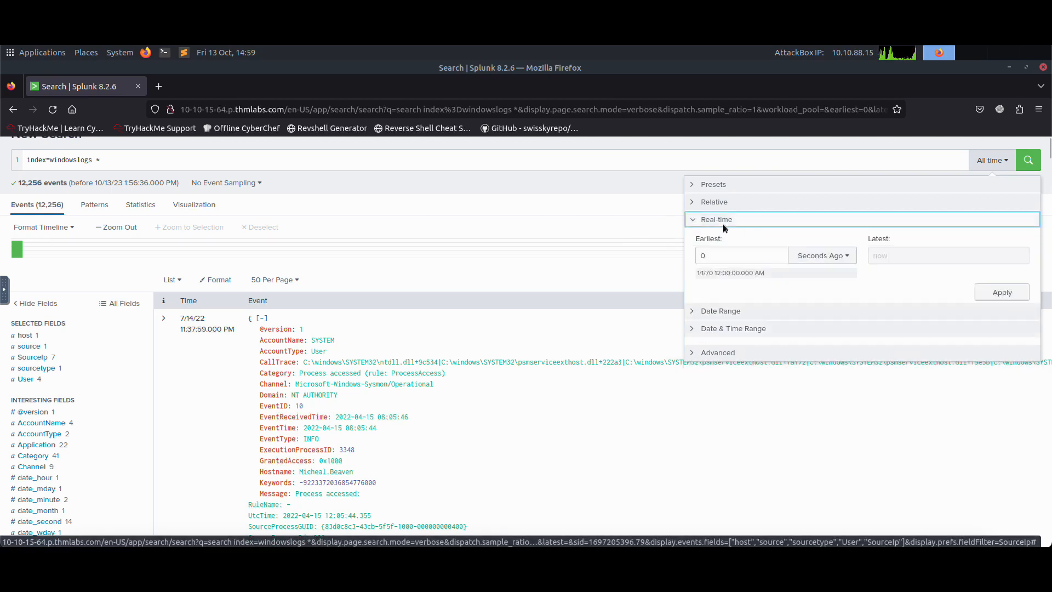
click(751, 355)
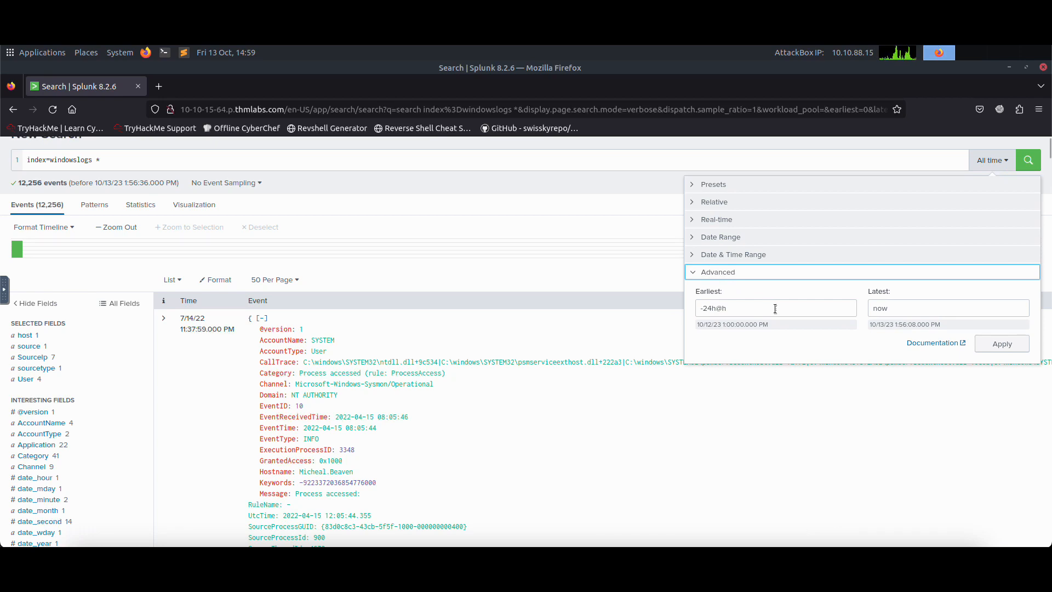
click(728, 202)
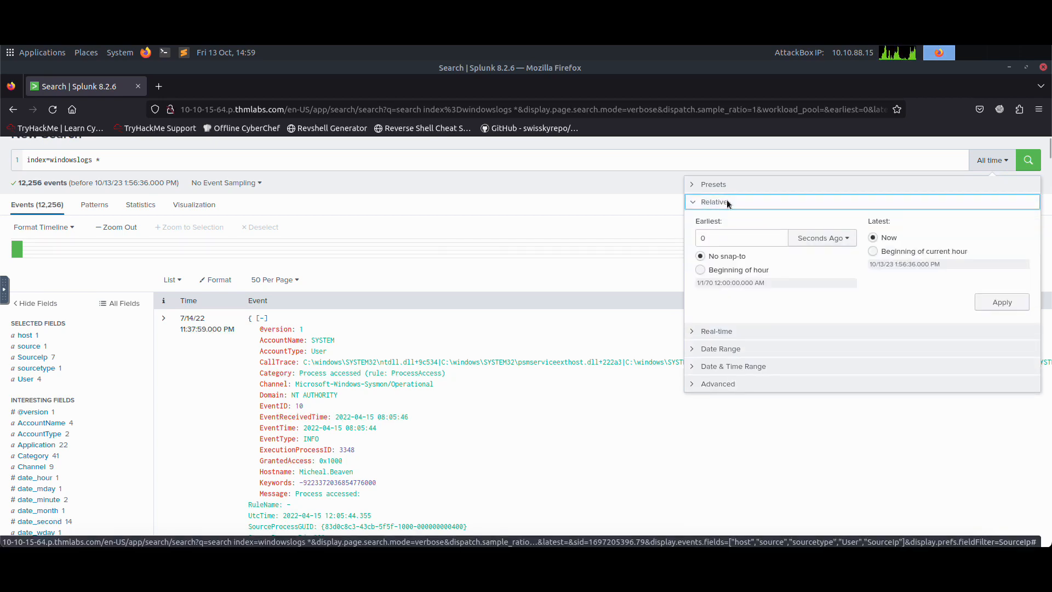
click(718, 185)
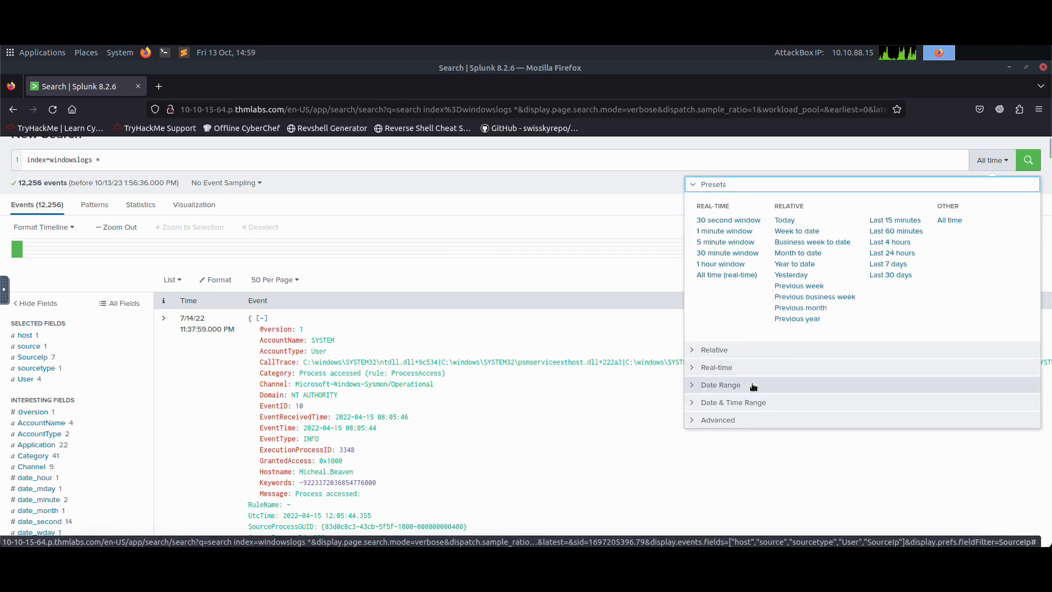
click(751, 386)
click(754, 319)
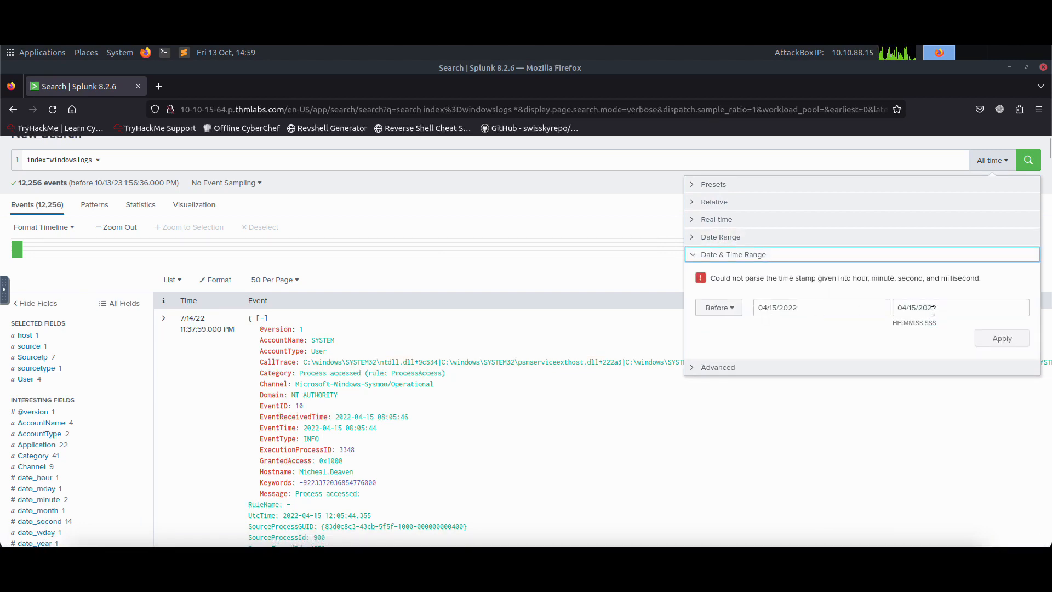
click(870, 297)
click(942, 307)
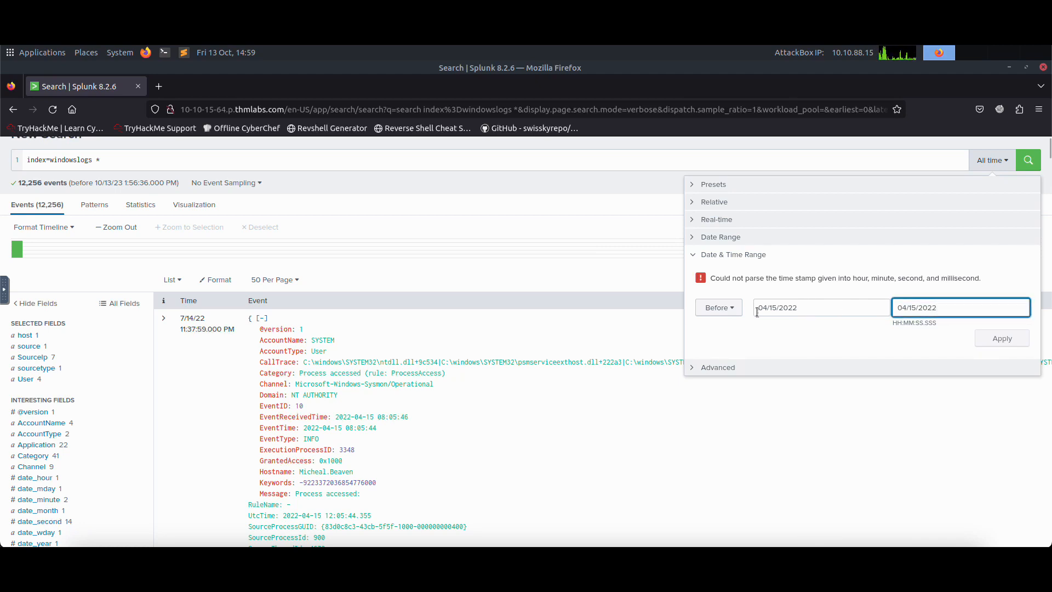
click(738, 311)
click(738, 311)
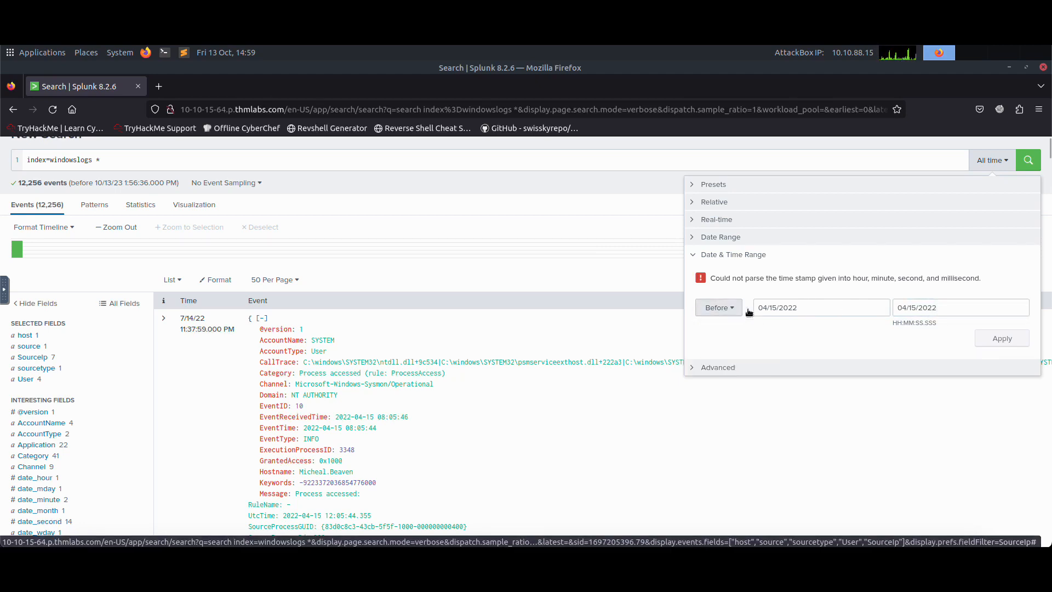
Step: Switch the date and time filter to Between and set both its start and end dates to 04/15/2022
click(714, 308)
click(726, 329)
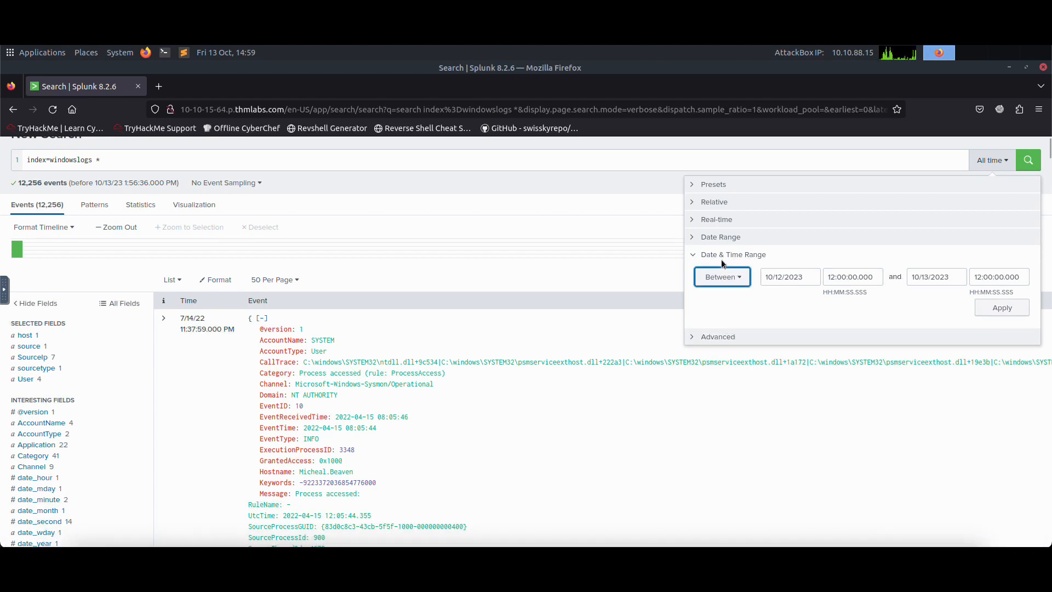
click(740, 279)
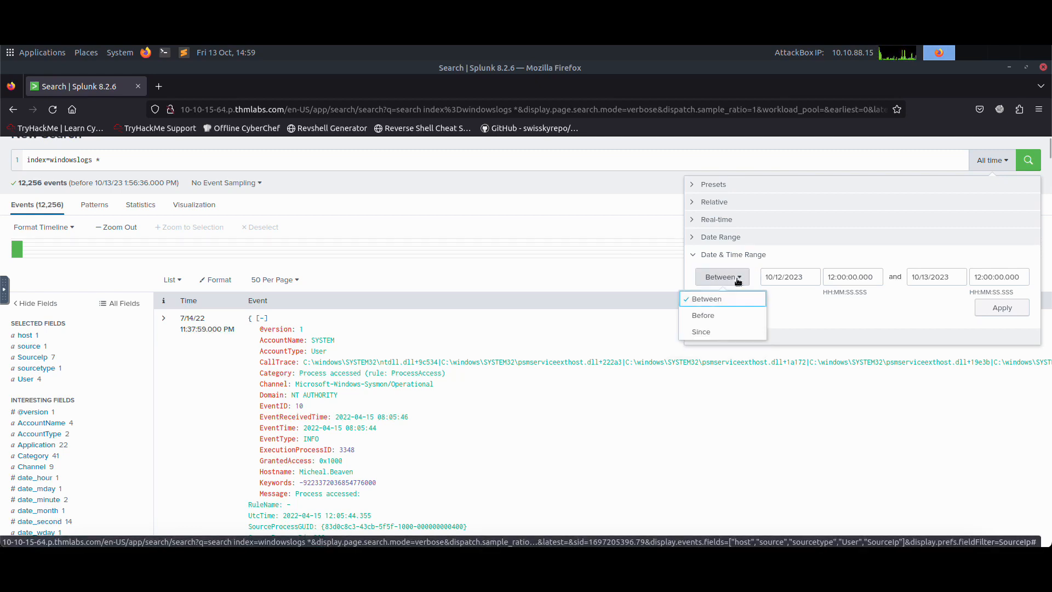
click(801, 306)
click(798, 274)
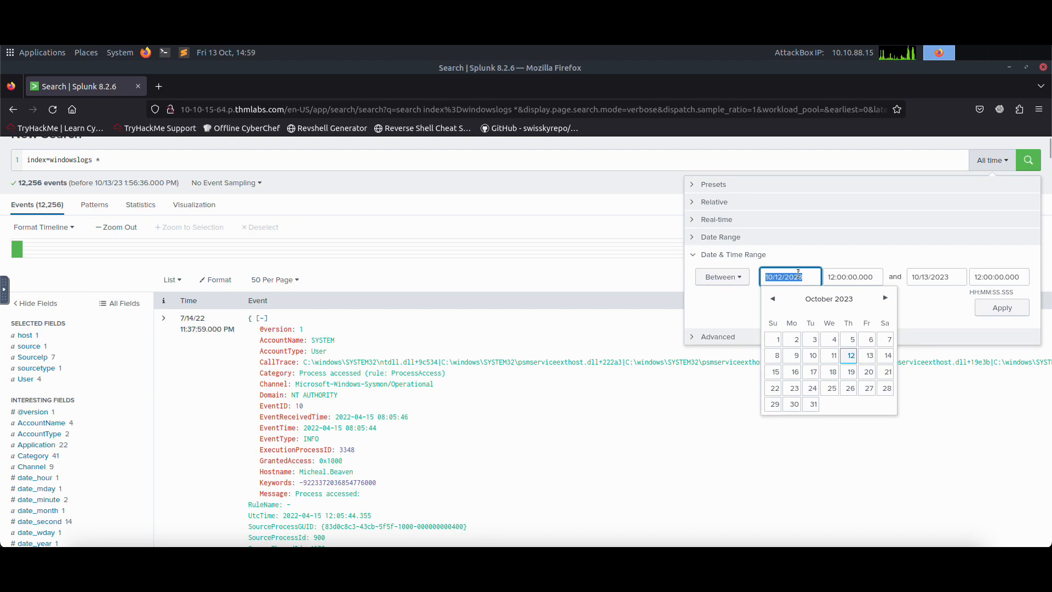
text(04/15)
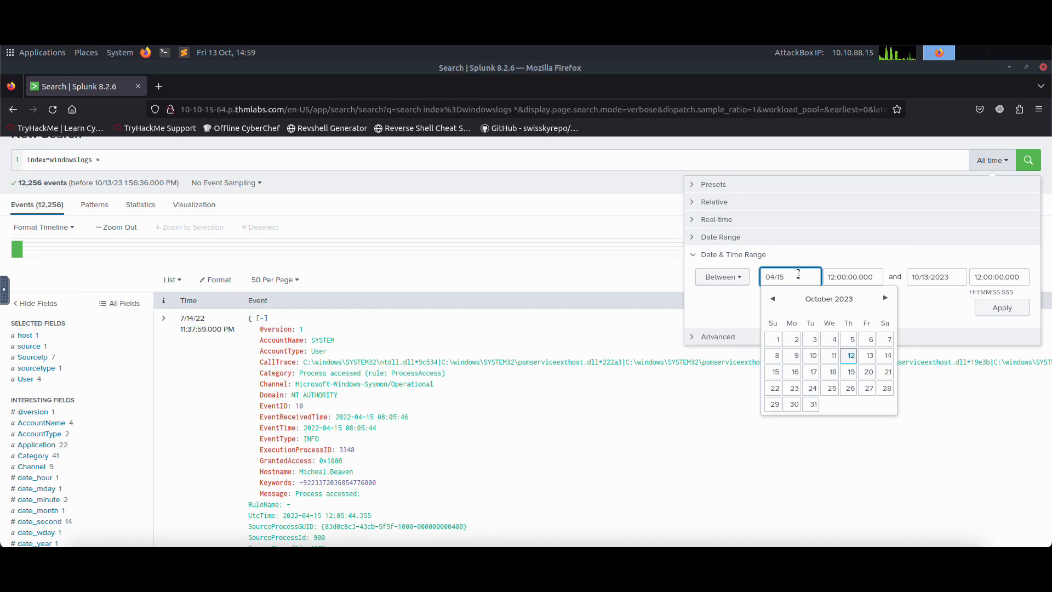
text(/2022)
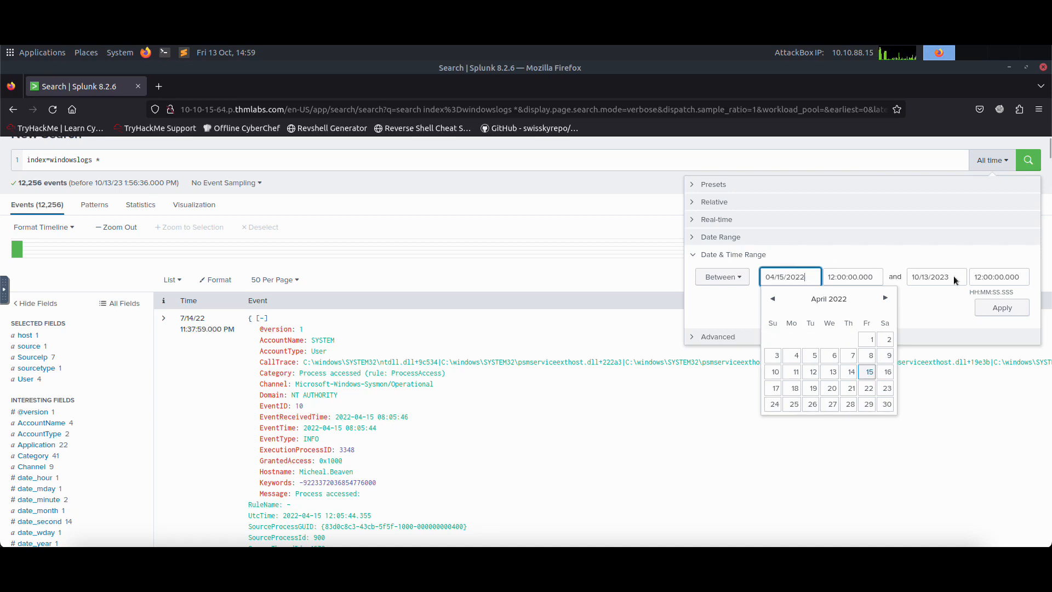
click(982, 276)
click(939, 278)
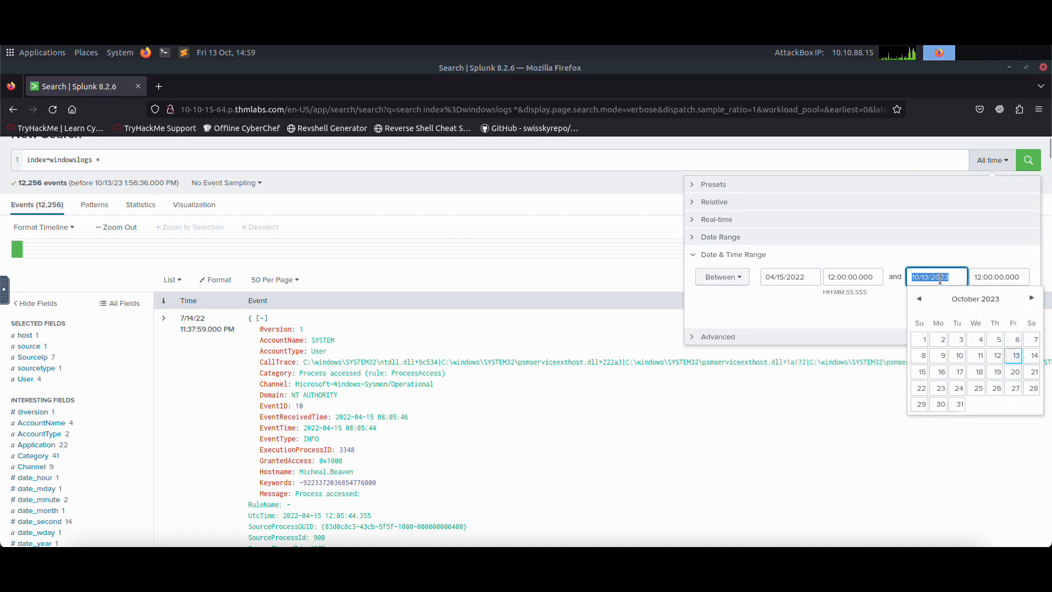
text(/)
Step: Set the start time of the Between range to 08:05:00.000
key(shift+Tab)
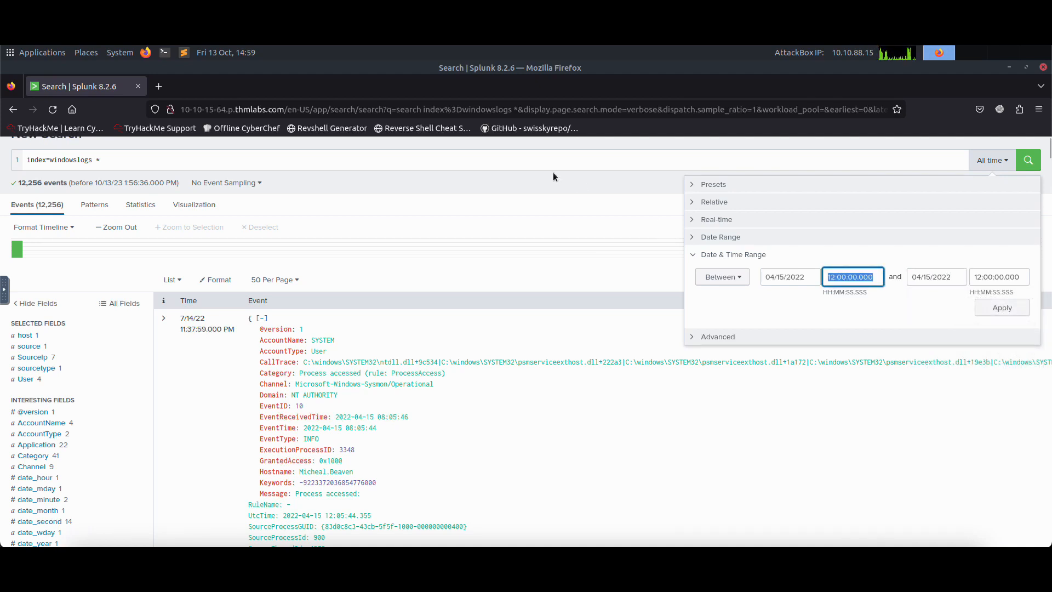
text(08:05:)
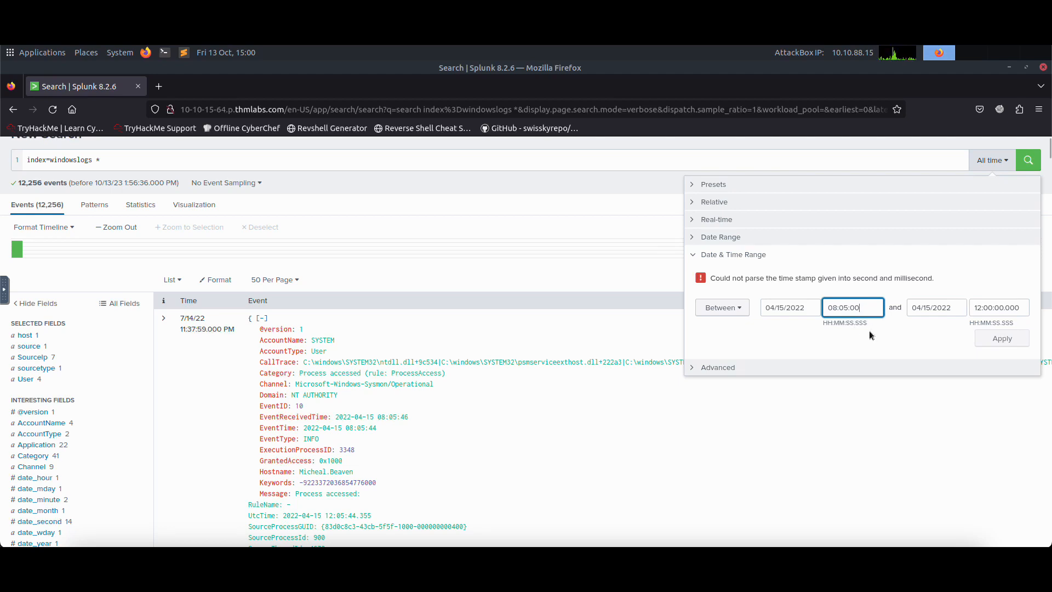
text(.)
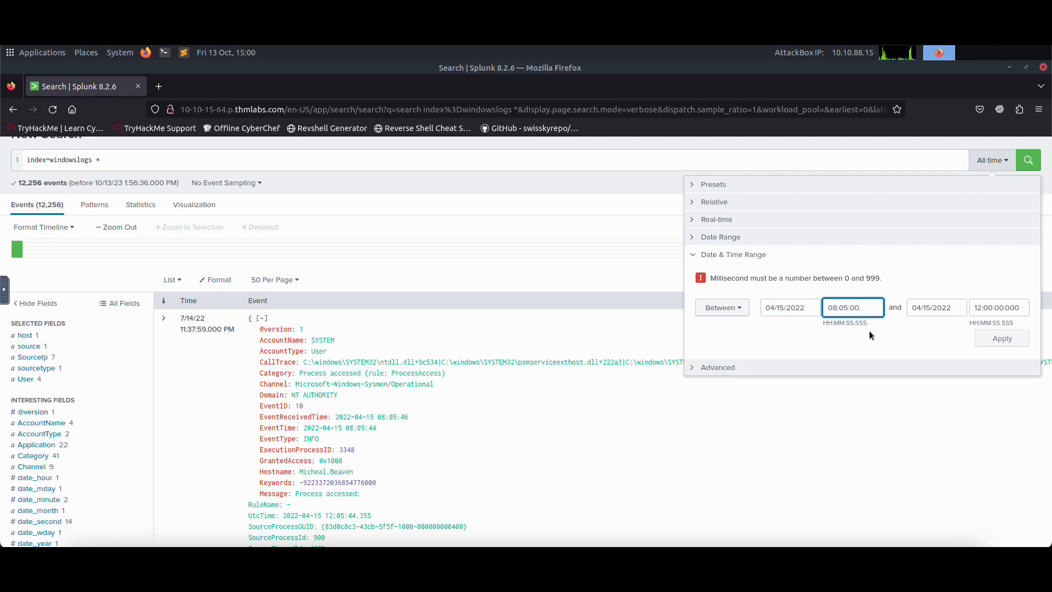
key(BackSpace)
text(000)
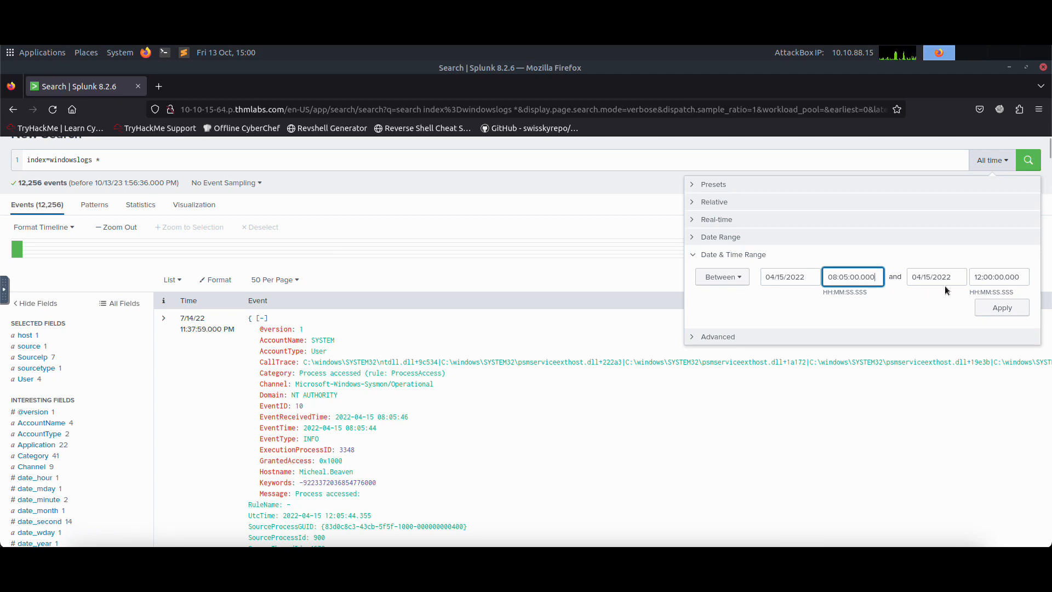
Step: Set the end time of the Between range to 08:06:00.000 and apply the time filter to the search
click(986, 278)
double_click(995, 278)
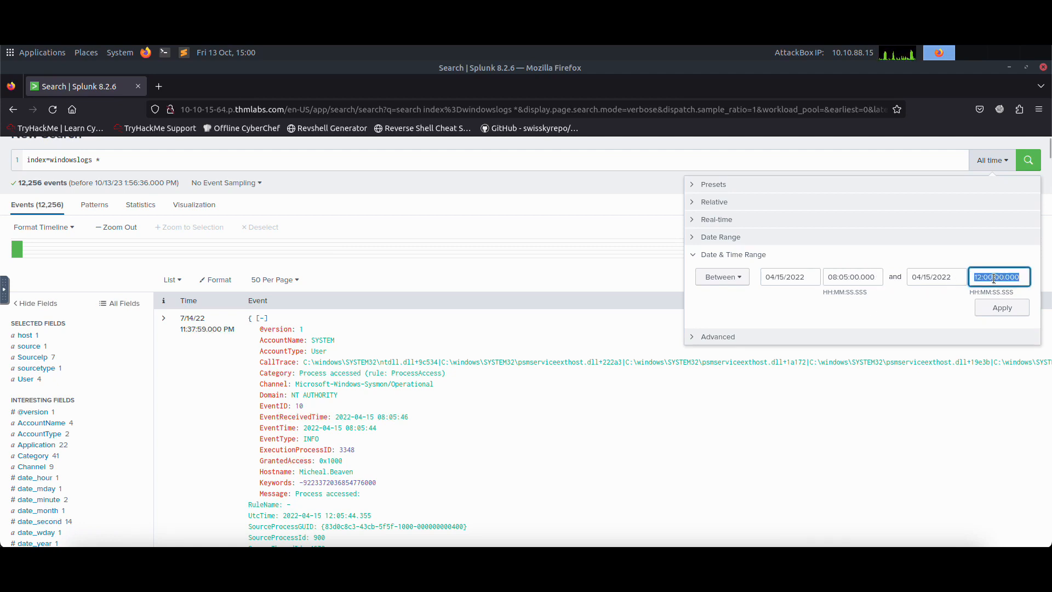
text(08)
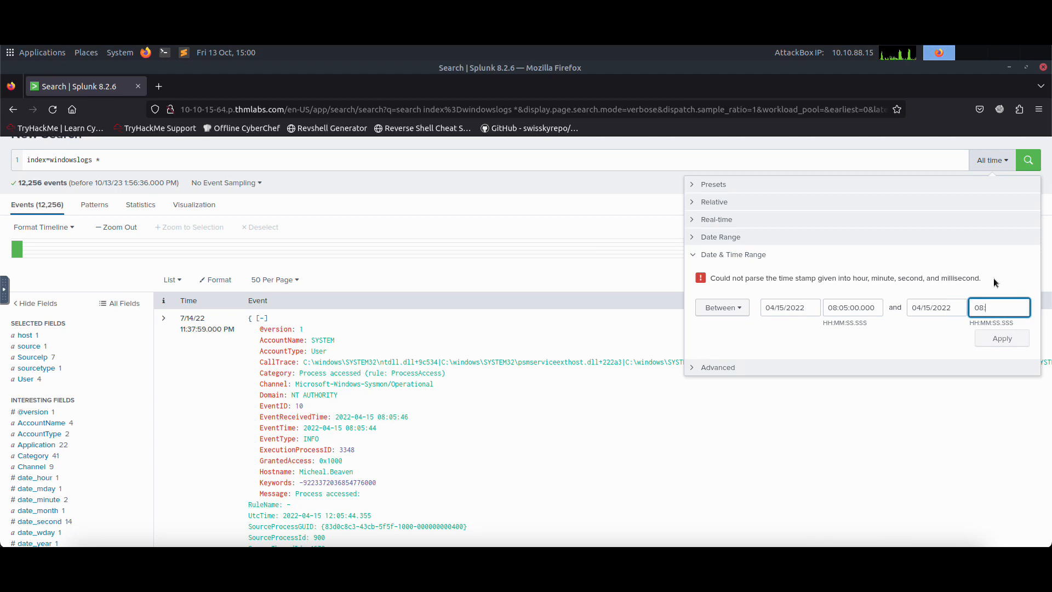
text(:06:)
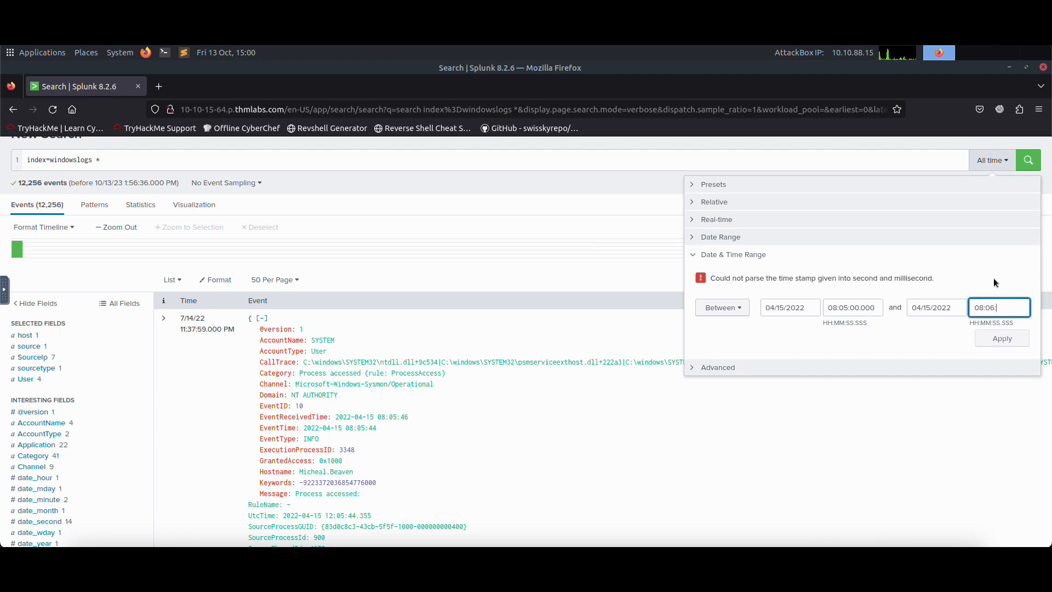
text(00.000)
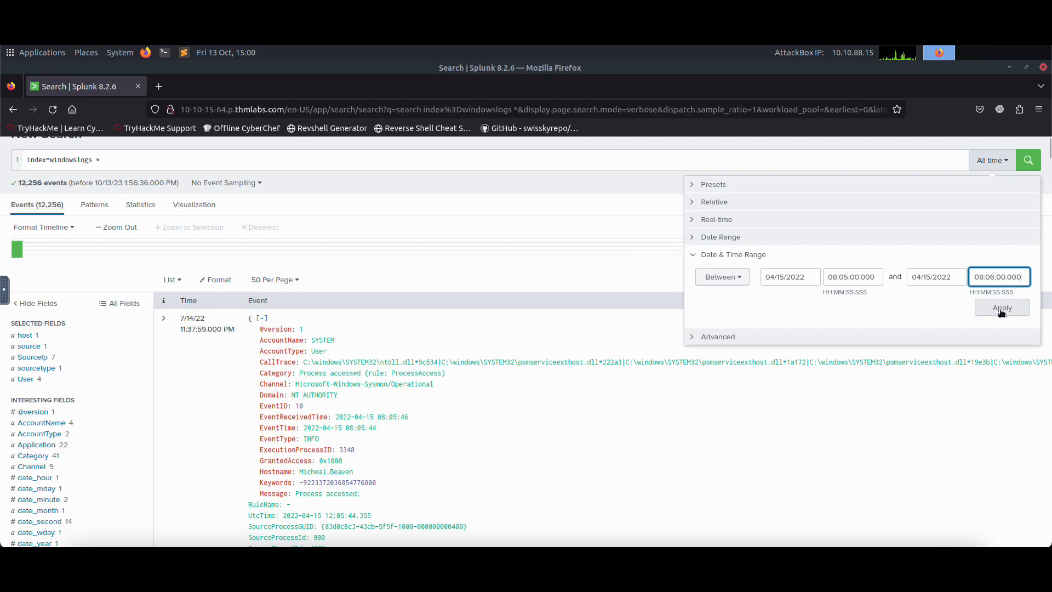
click(1002, 307)
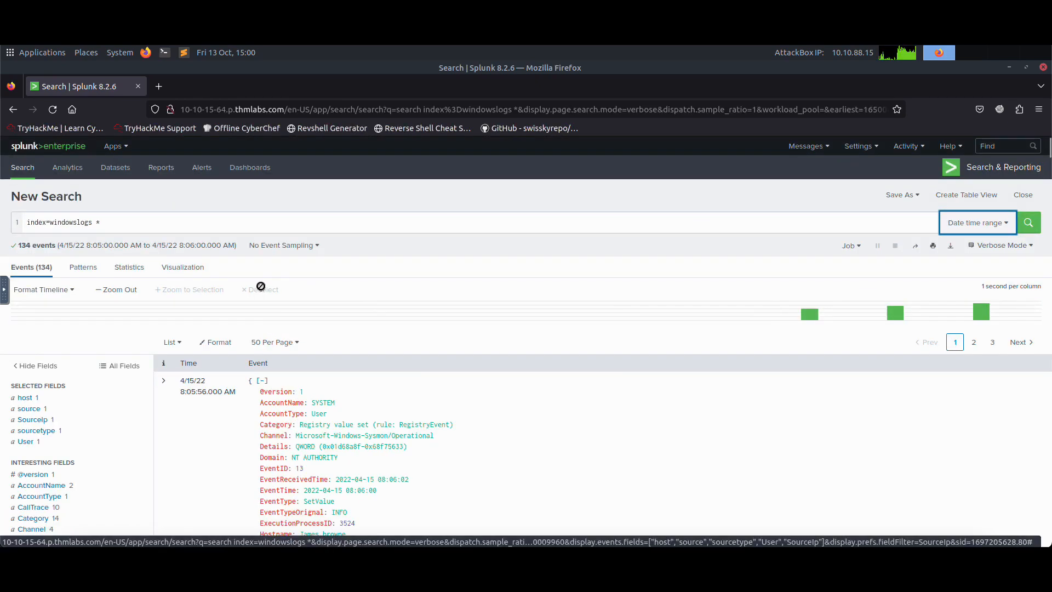
Step: Highlight the returned event count, review the applied time range, and compare the count with the last Task 3 answer in the TryHackMe room
drag(18, 245, 27, 245)
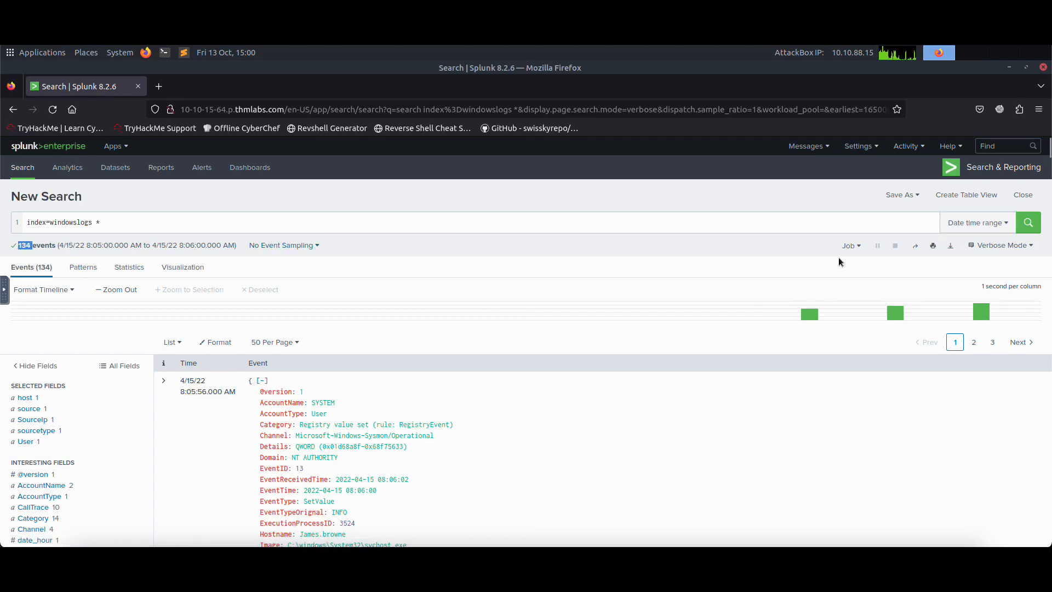
click(973, 223)
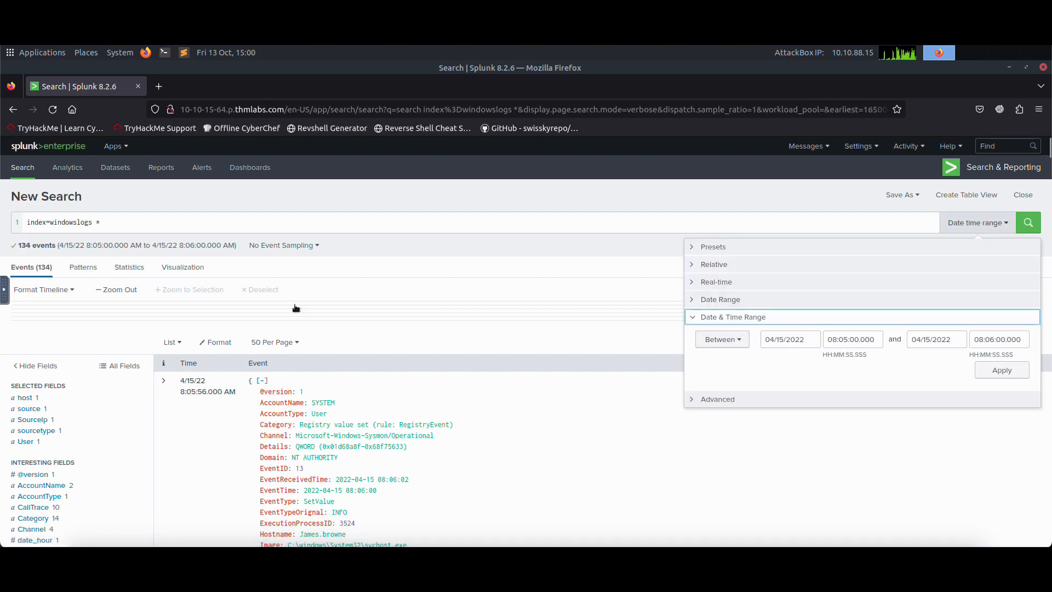
click(66, 46)
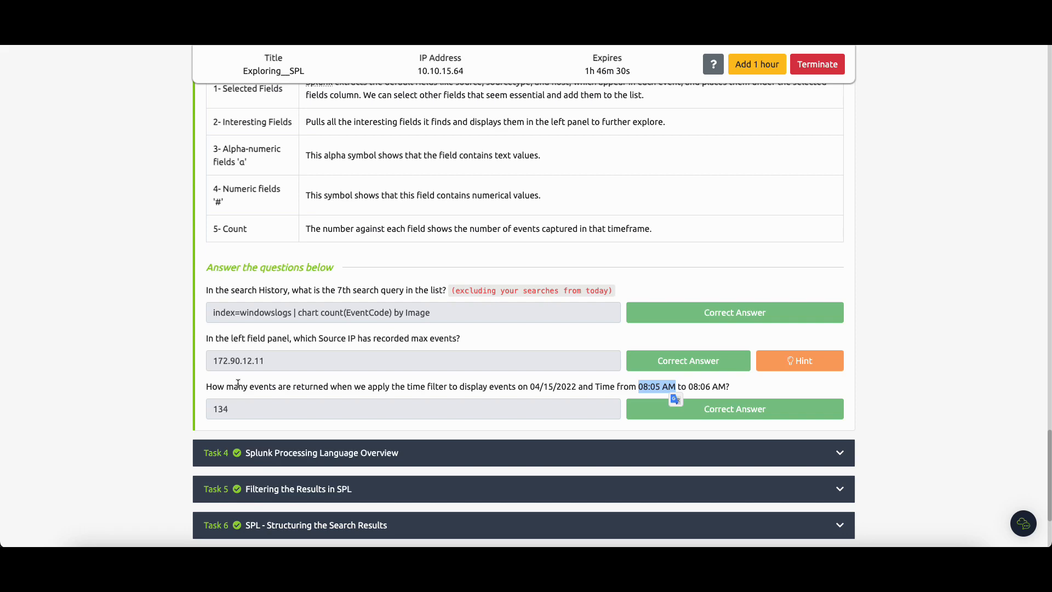
drag(236, 410, 192, 407)
Step: Expand Task 4, Splunk Processing Language Overview, and highlight the Event ID and User condition in its first question
click(345, 452)
scroll(380, 310, down, 15)
scroll(381, 310, up, 3)
scroll(367, 299, up, 1)
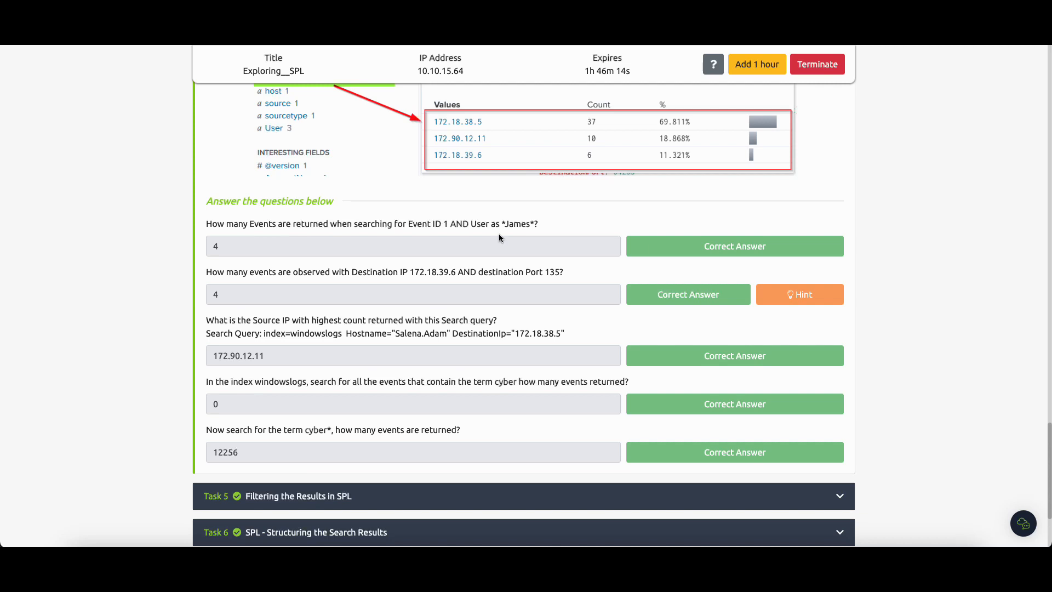
drag(408, 224, 505, 226)
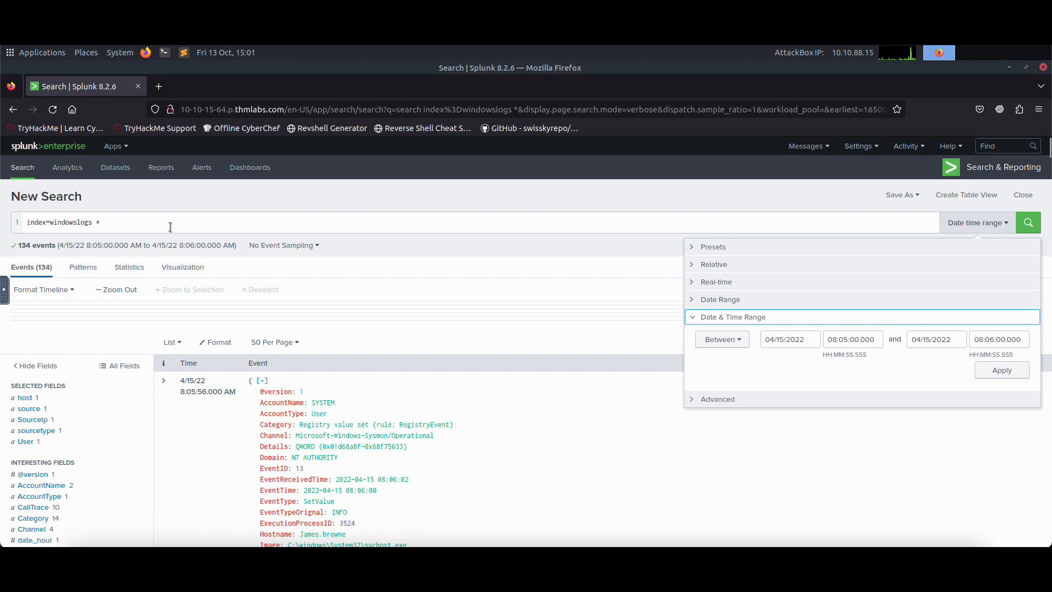
Step: Return to the Splunk search and clear the index=windowslogs * query from the search box
click(170, 227)
key(BackSpace)
key(BackSpace)
key(BackSpace)
key(BackSpace)
key(BackSpace)
key(BackSpace)
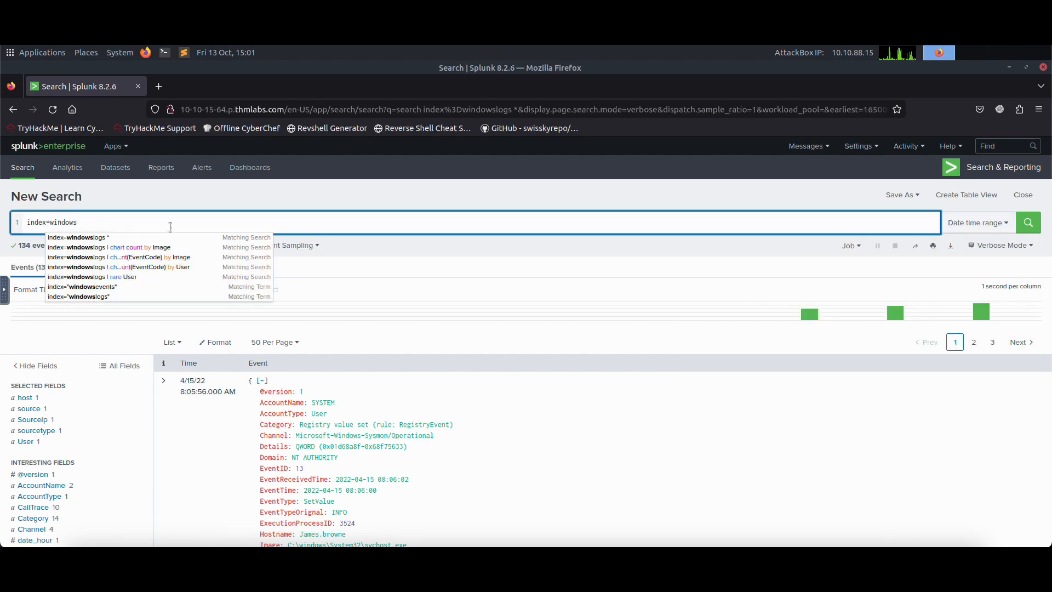
key(BackSpace)
key(BackSpace)
key(BackSpace)
key(BackSpace)
key(BackSpace)
key(BackSpace)
key(BackSpace)
key(BackSpace)
key(BackSpace)
key(BackSpace)
key(BackSpace)
key(BackSpace)
text(Event ID)
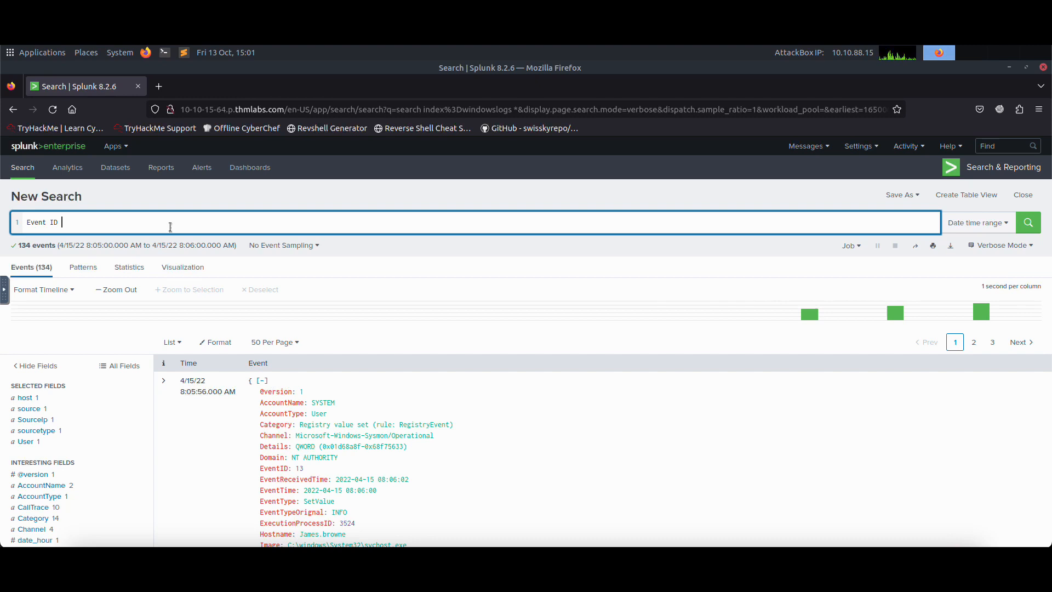
drag(61, 222, 24, 223)
key(BackSpace)
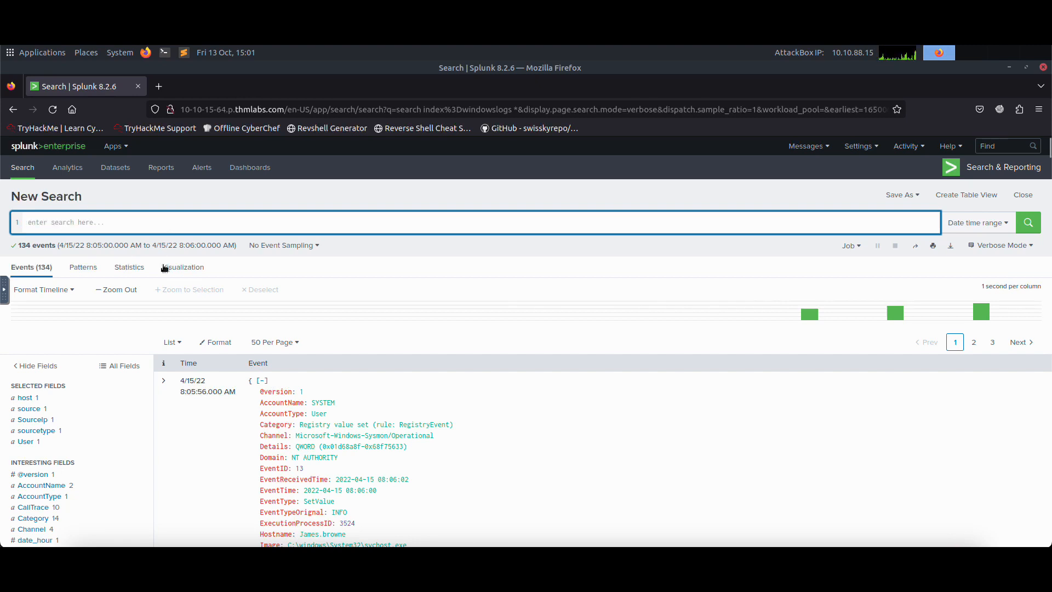
Step: Look through the selected and interesting fields of the results for the exact event ID and user field names
scroll(135, 408, down, 2)
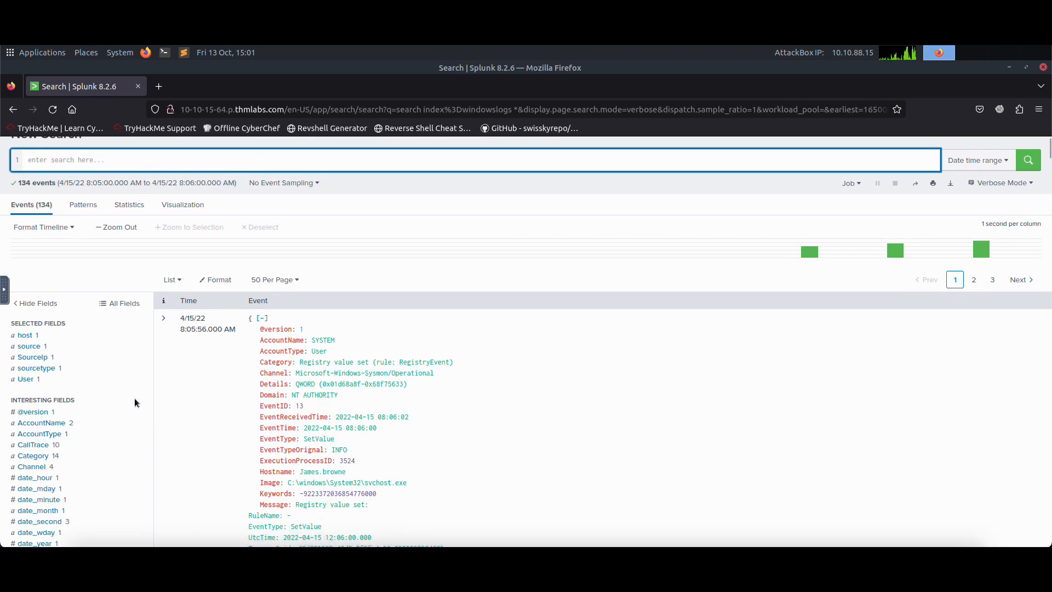
scroll(131, 409, down, 2)
scroll(125, 324, up, 5)
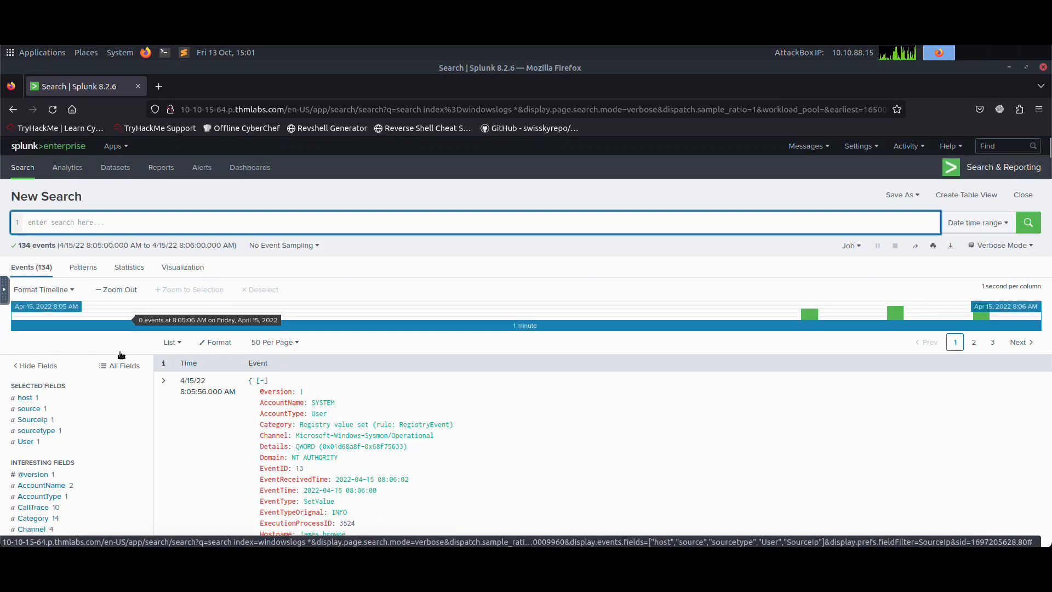
scroll(121, 359, down, 1)
scroll(121, 359, down, 1)
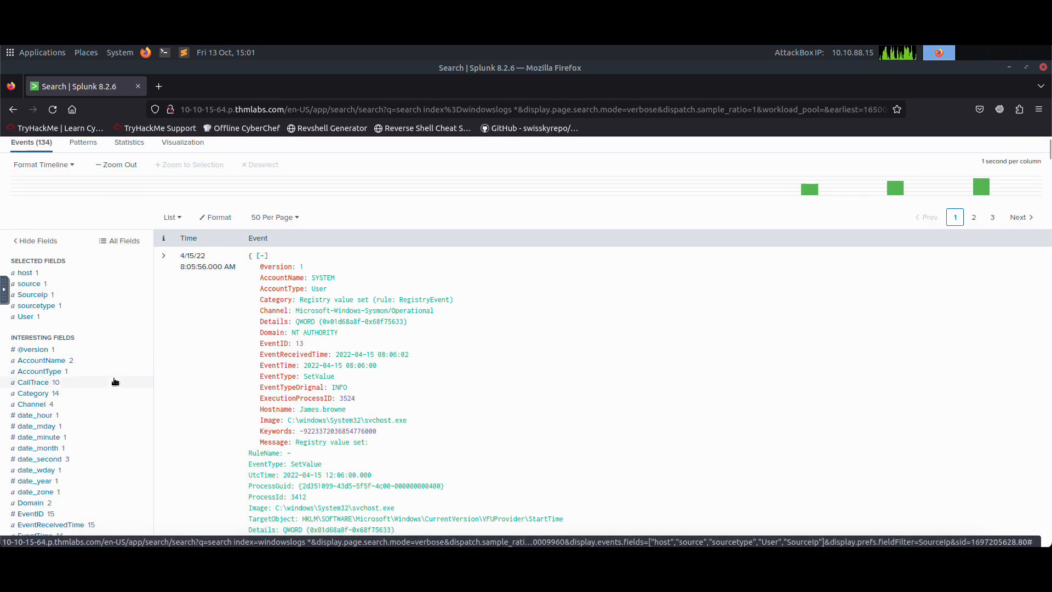
scroll(99, 465, down, 1)
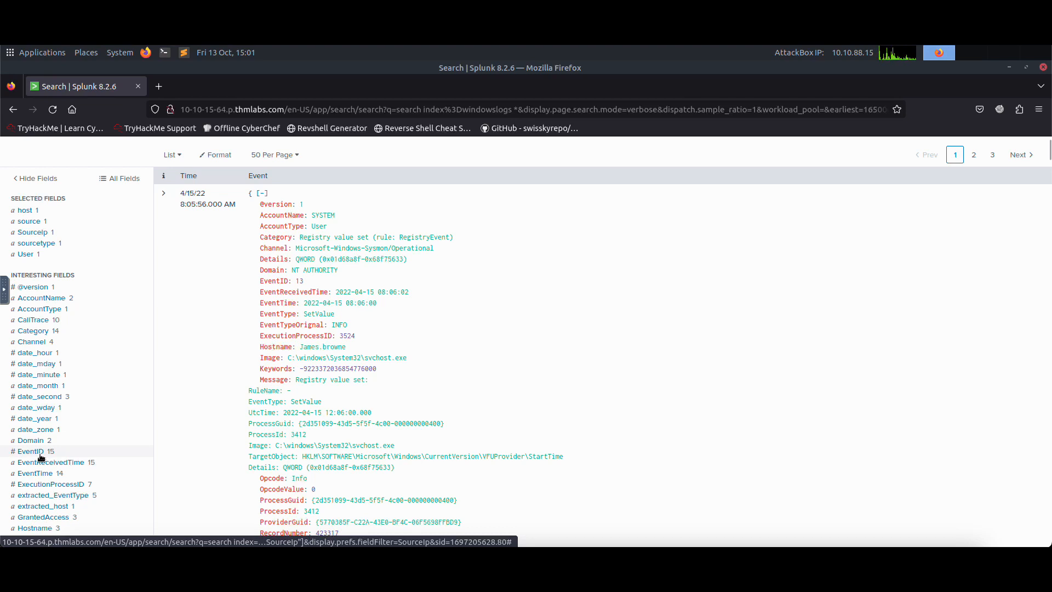
scroll(57, 443, down, 2)
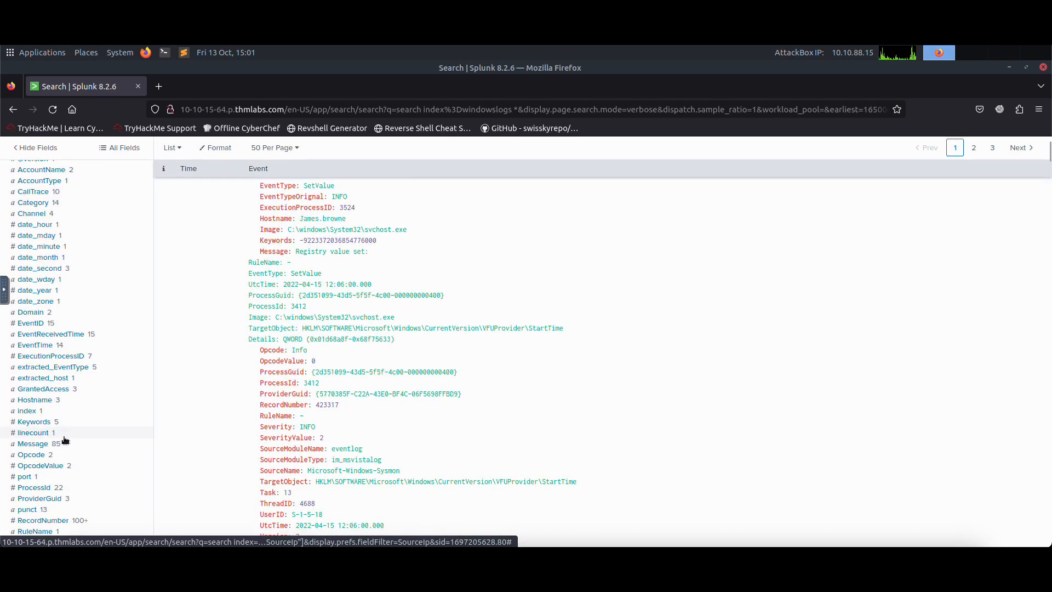
scroll(74, 443, down, 2)
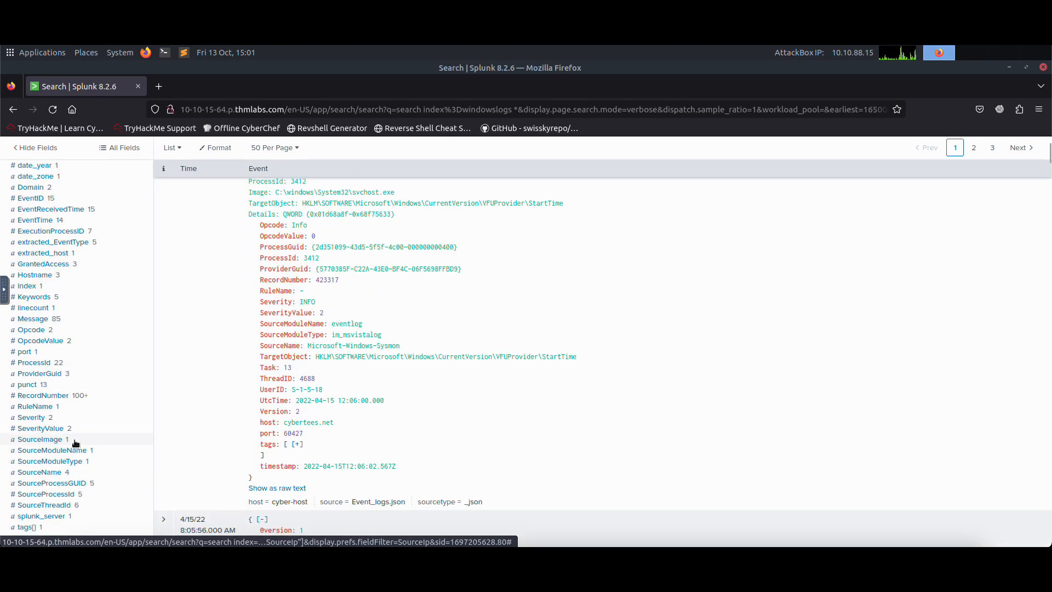
scroll(78, 439, down, 1)
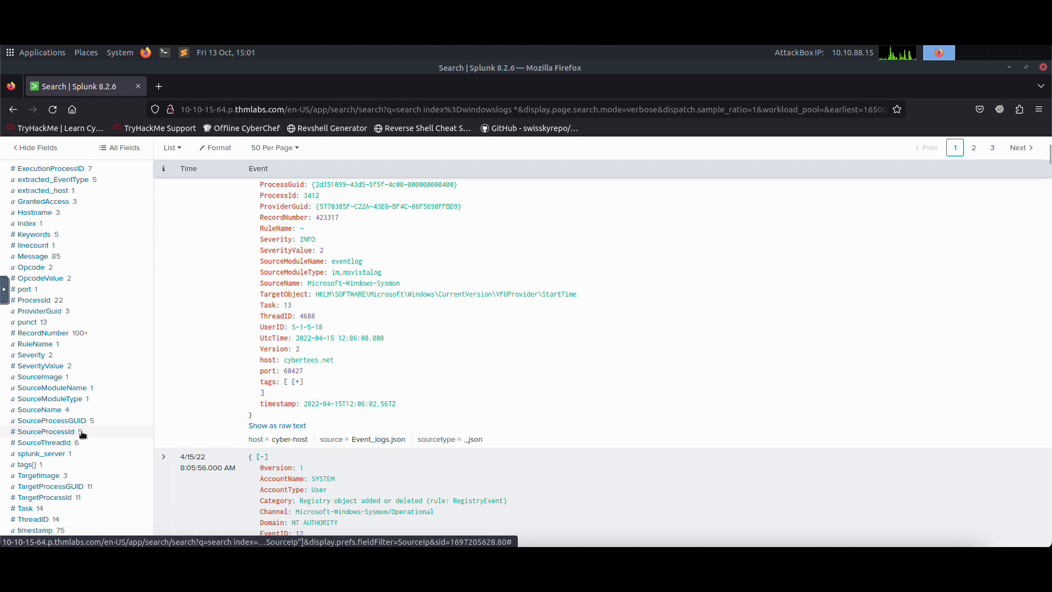
scroll(80, 432, down, 2)
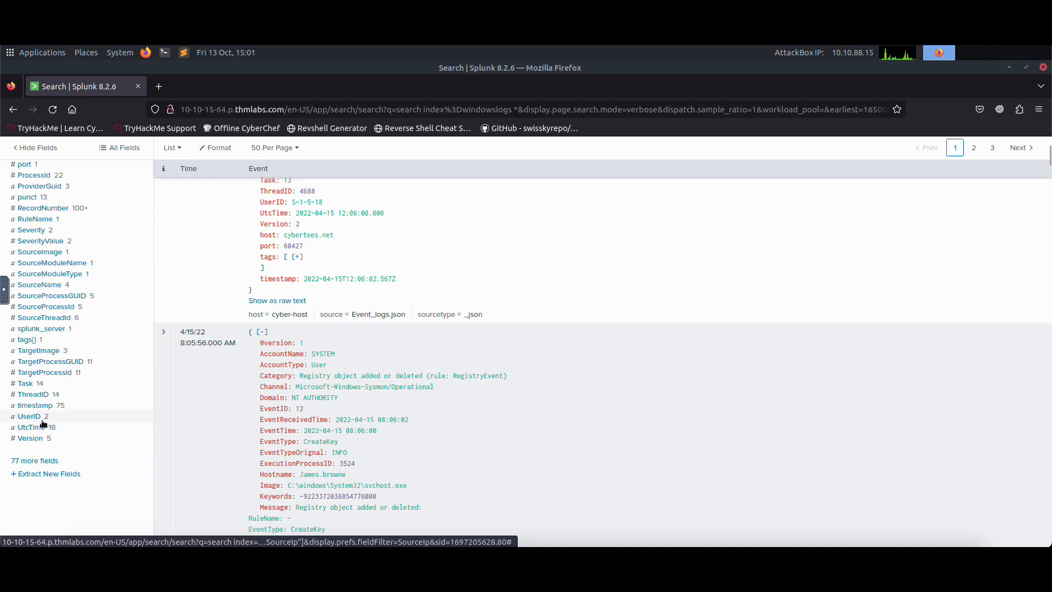
Step: Open the list of additional fields, filter it by user to check the matching field names, and close it
click(45, 463)
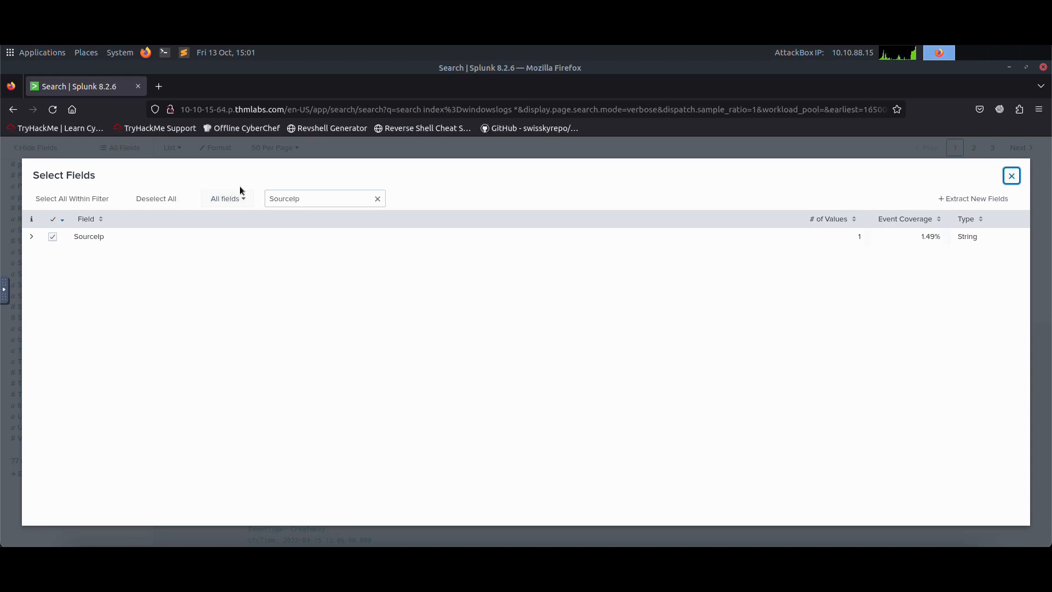
double_click(312, 197)
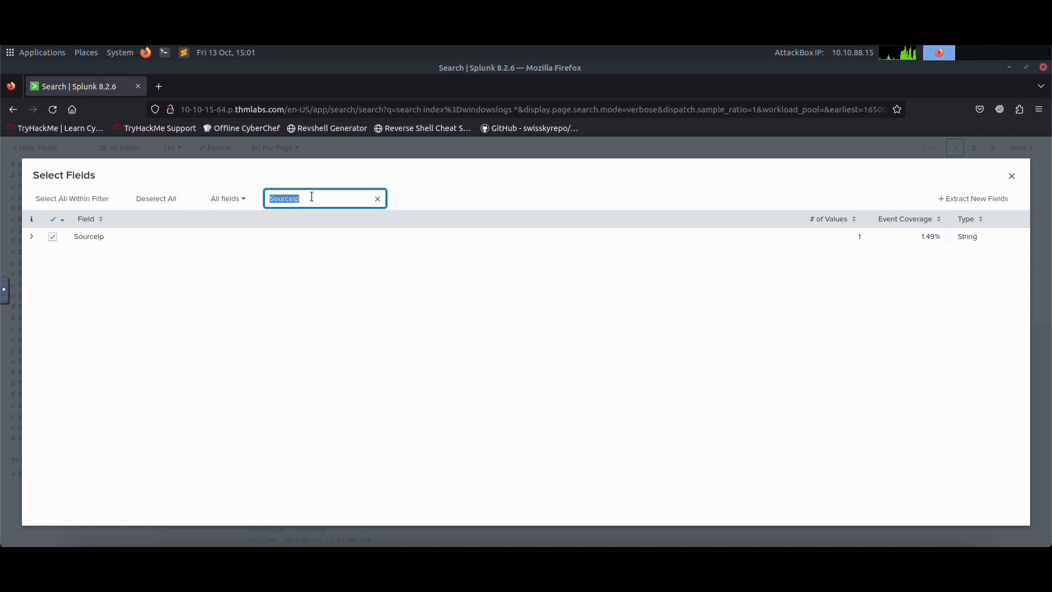
text(user)
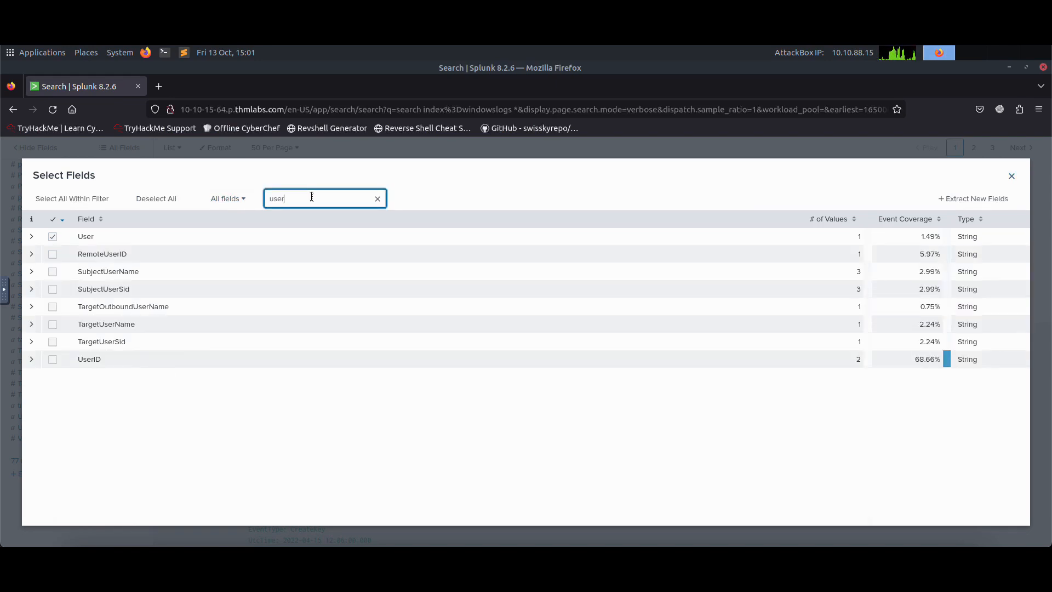
click(1011, 177)
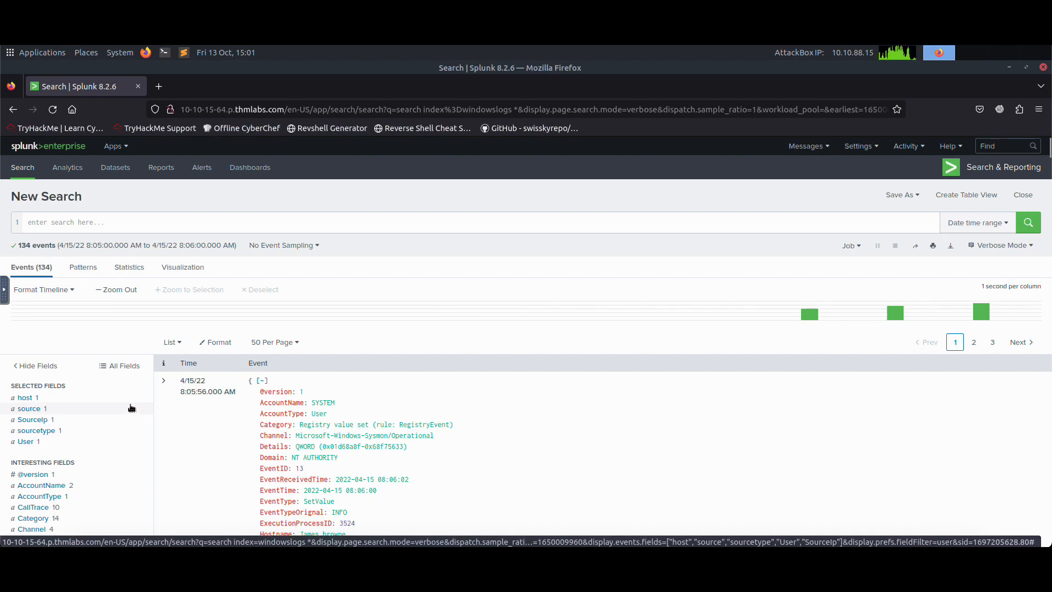
Step: Check the event ID field name in the results, and start a new query with index=windowslogs EventID=1
scroll(131, 408, down, 5)
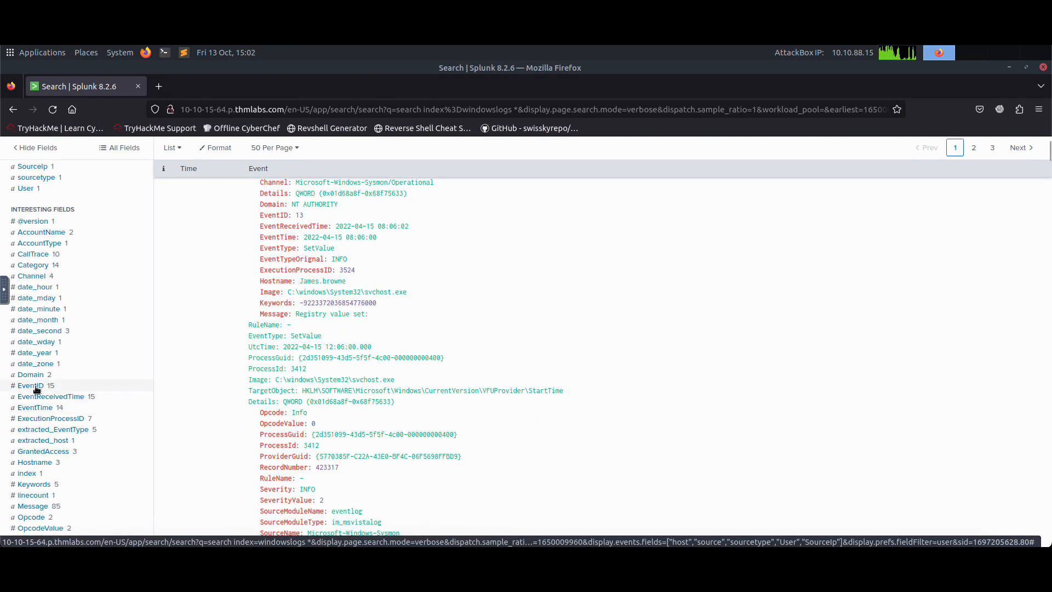
scroll(183, 152, up, 2)
scroll(183, 153, up, 4)
click(147, 222)
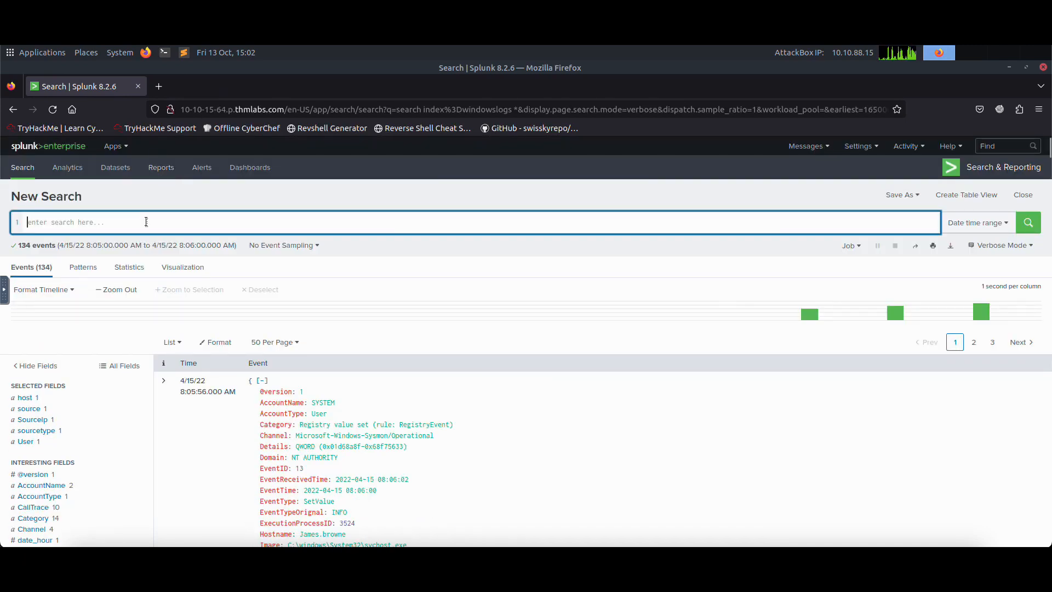
text(index=win)
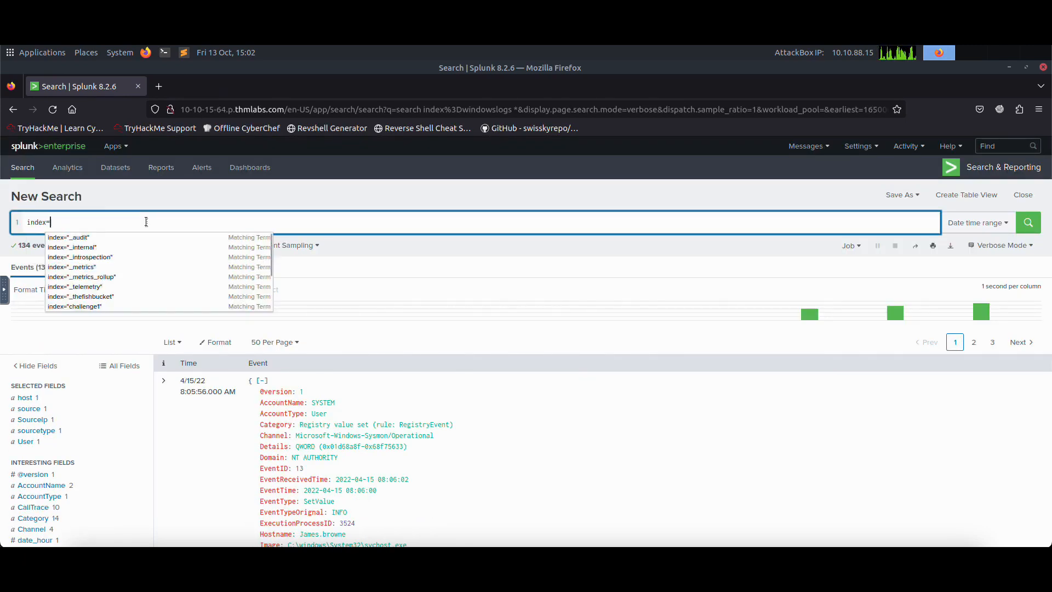
text(dowslog)
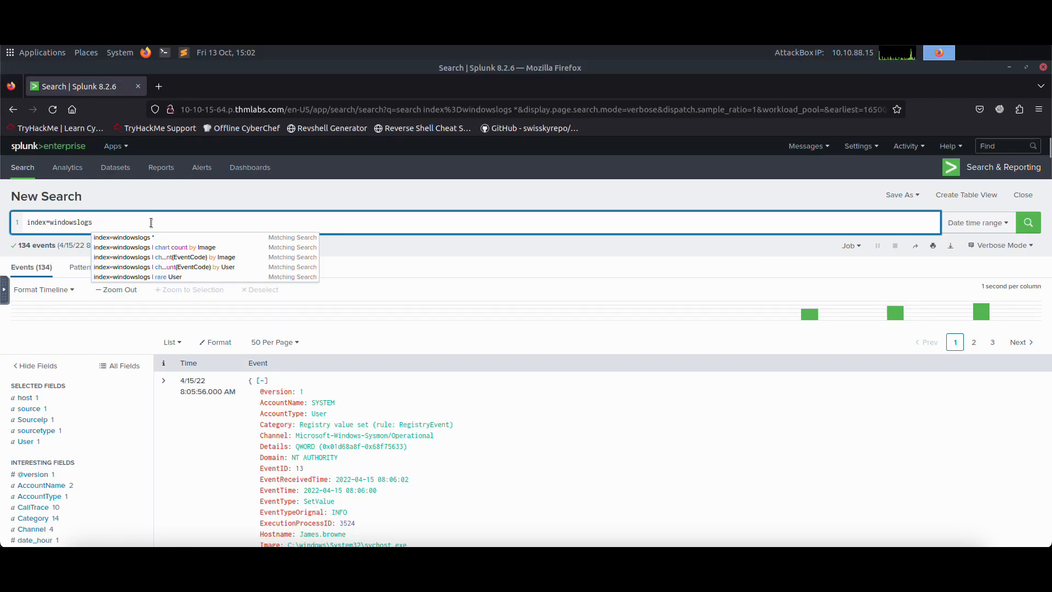
text(EventID)
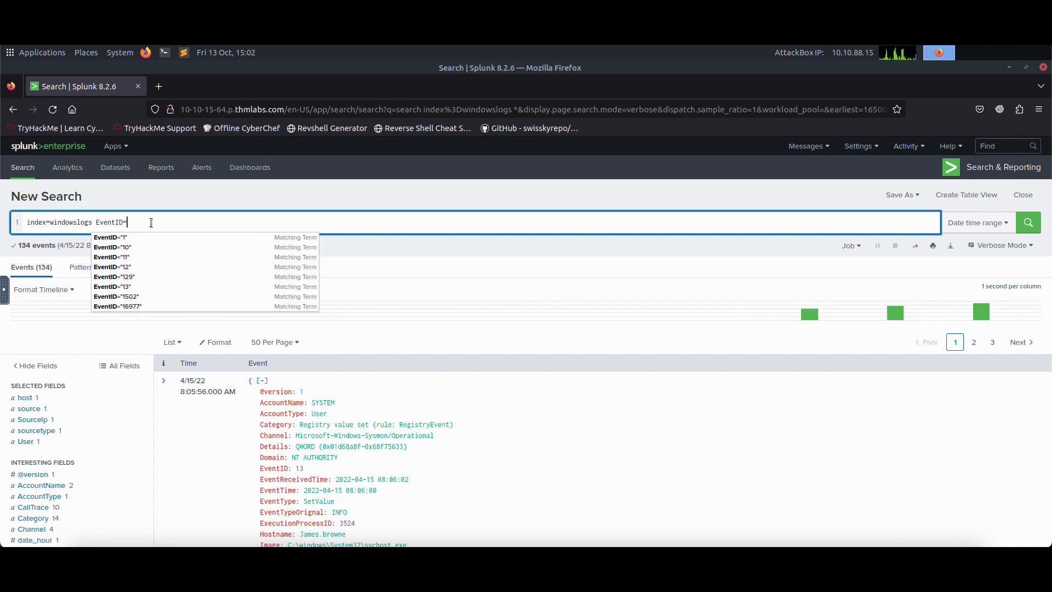
text(=1)
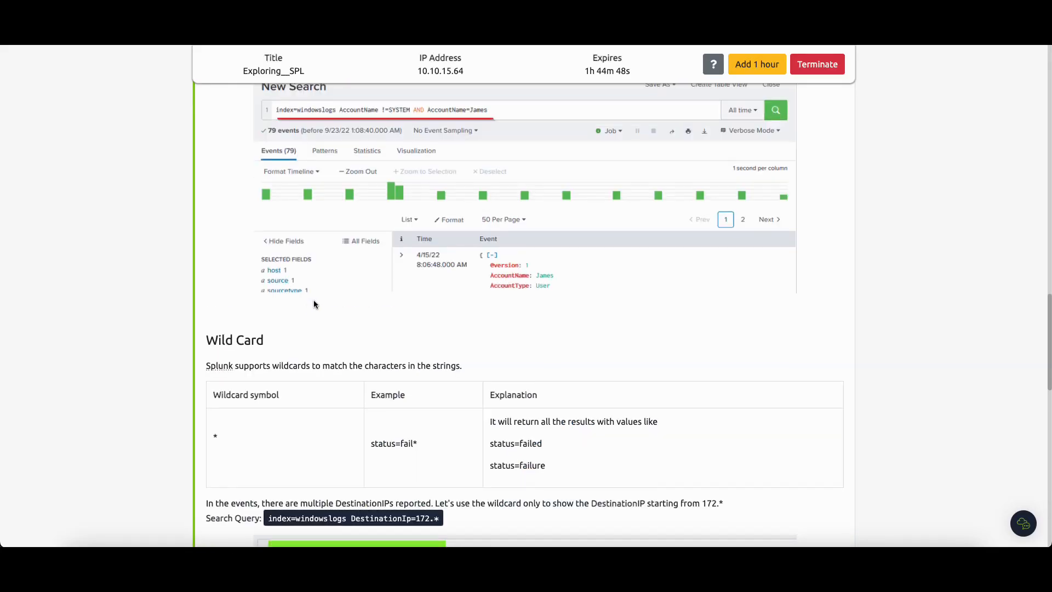
Step: Review the comparison and Boolean operator tables in Task 4, highlighting the Boolean Operators heading and the AND operator
scroll(317, 296, up, 5)
scroll(316, 296, up, 15)
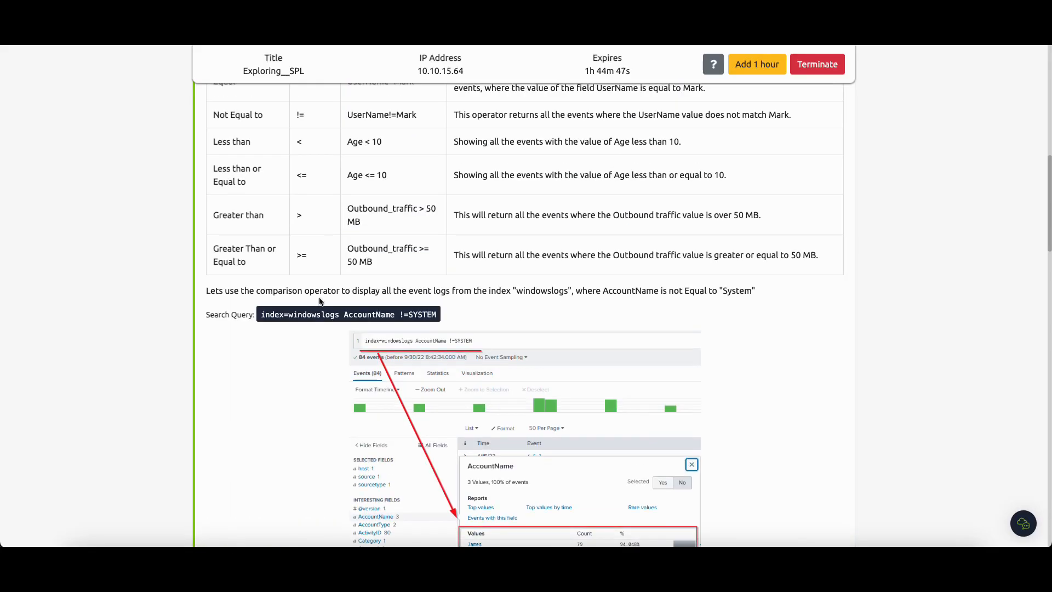
scroll(322, 358, down, 2)
scroll(322, 359, down, 10)
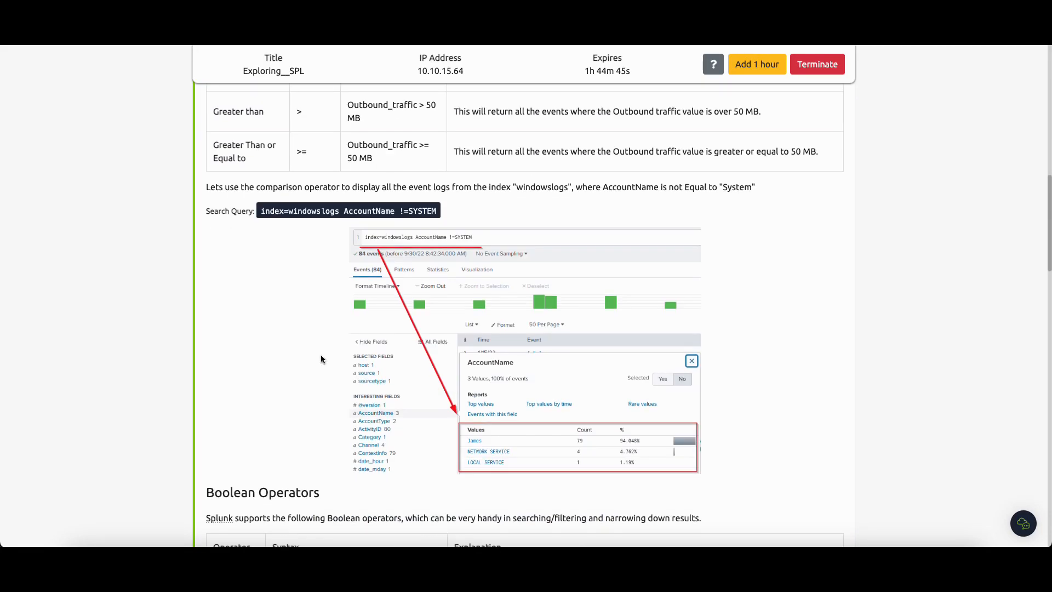
drag(200, 298, 323, 304)
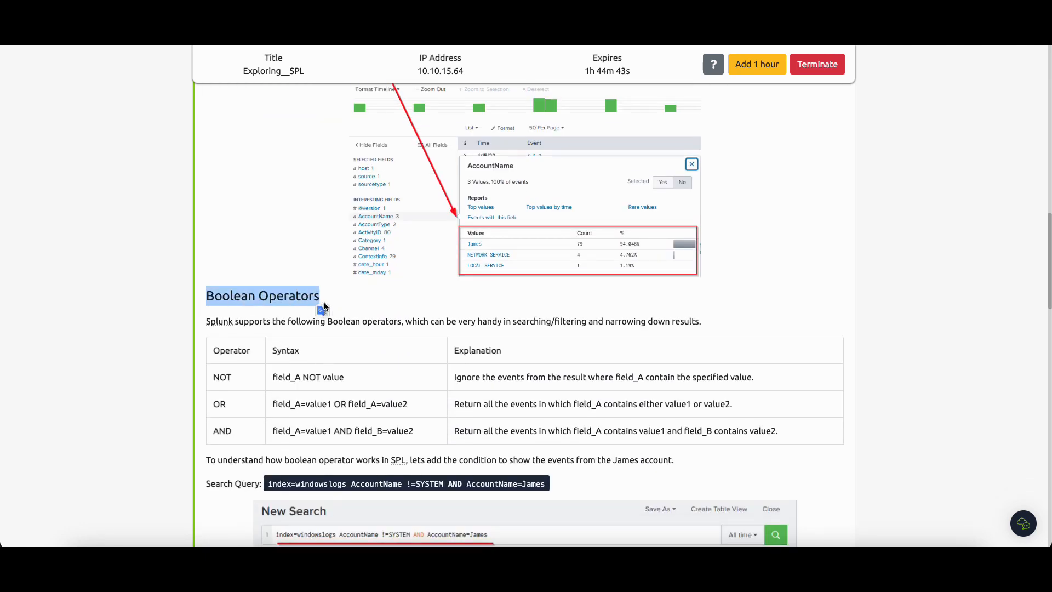
scroll(329, 329, down, 1)
double_click(215, 412)
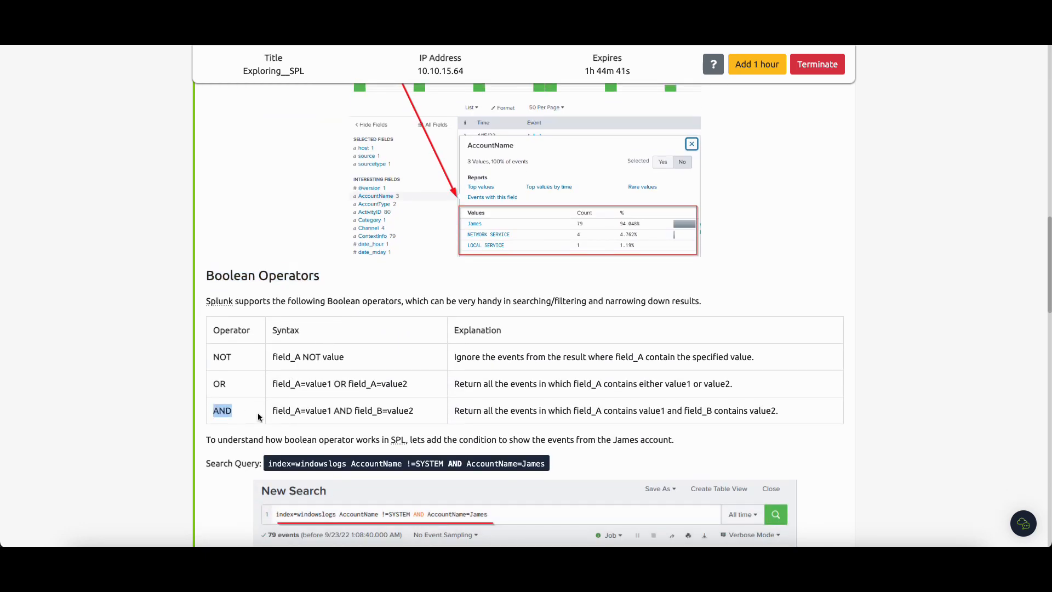
scroll(342, 376, down, 1)
scroll(483, 103, up, 6)
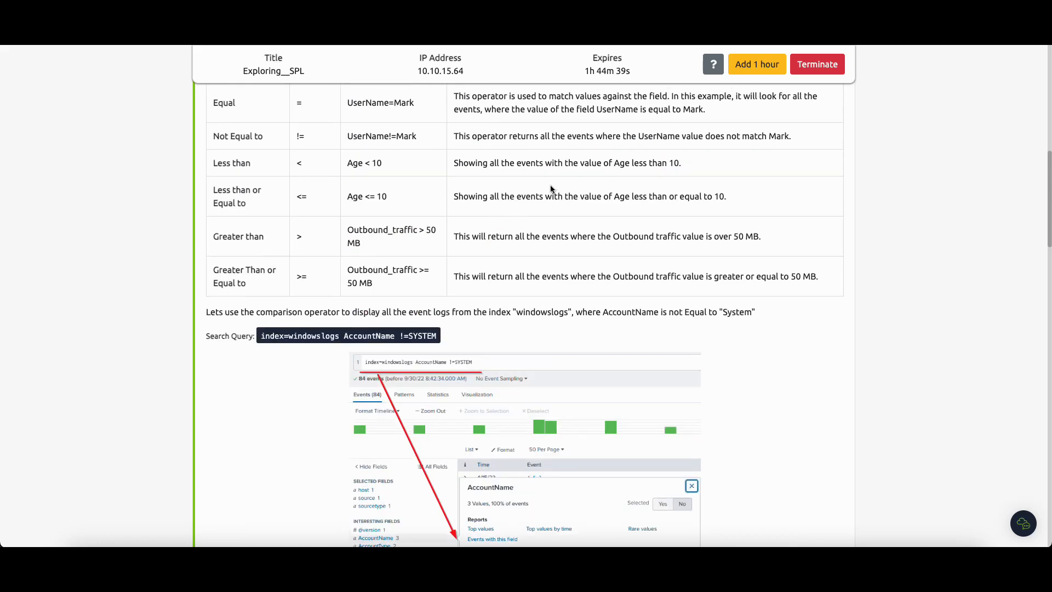
scroll(505, 329, down, 4)
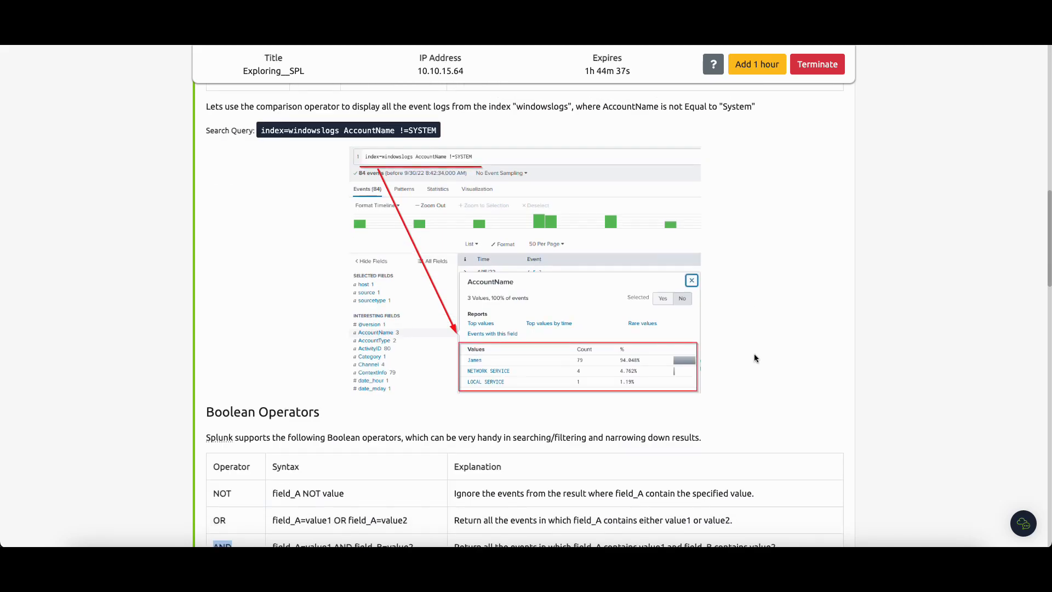
scroll(565, 378, down, 4)
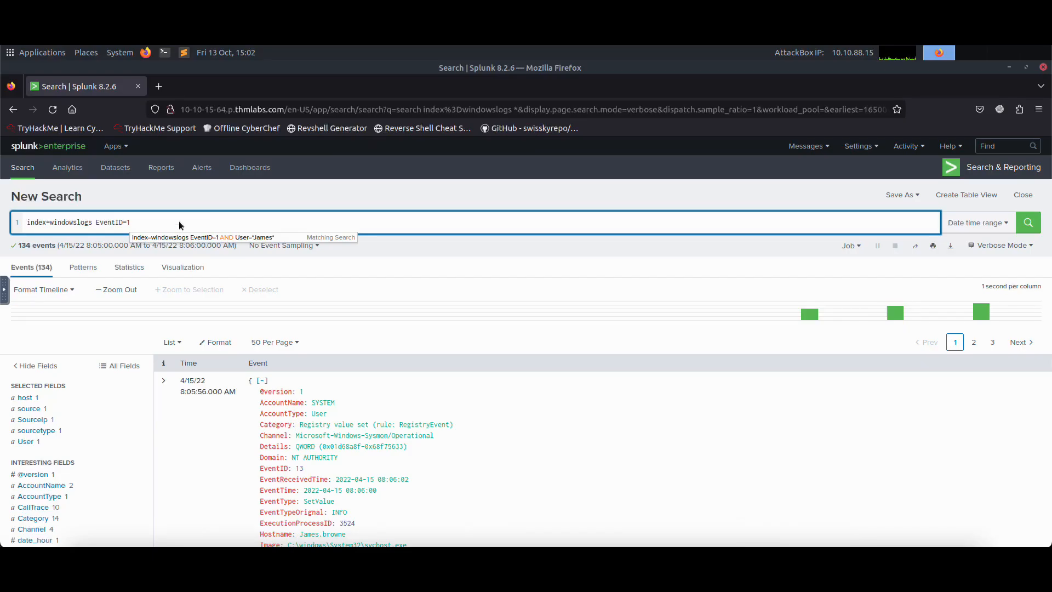
Step: Extend the Splunk query with AND User= after the EventID condition
text(AN)
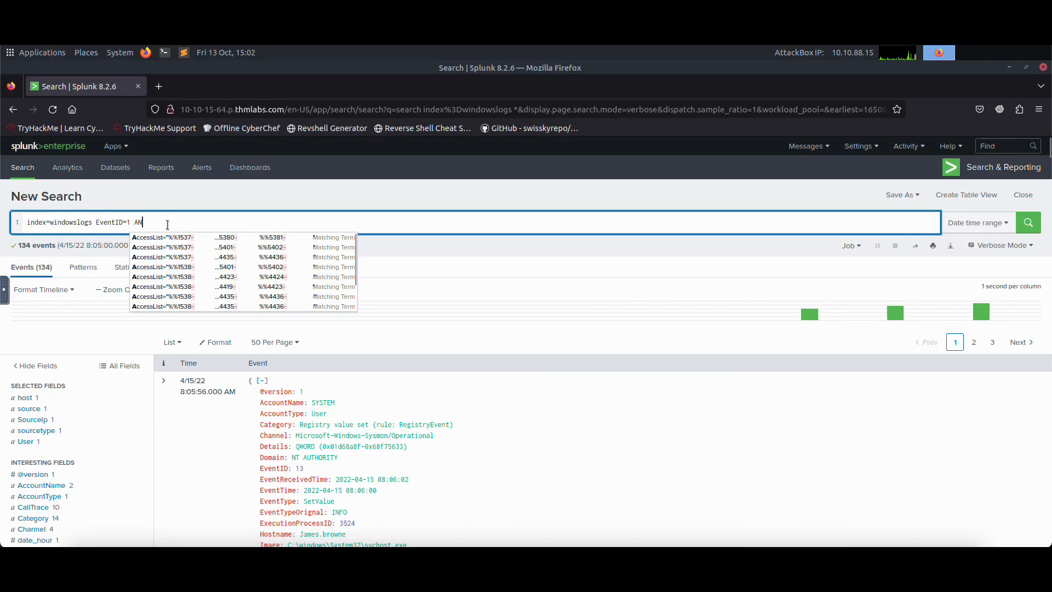
text(D User)
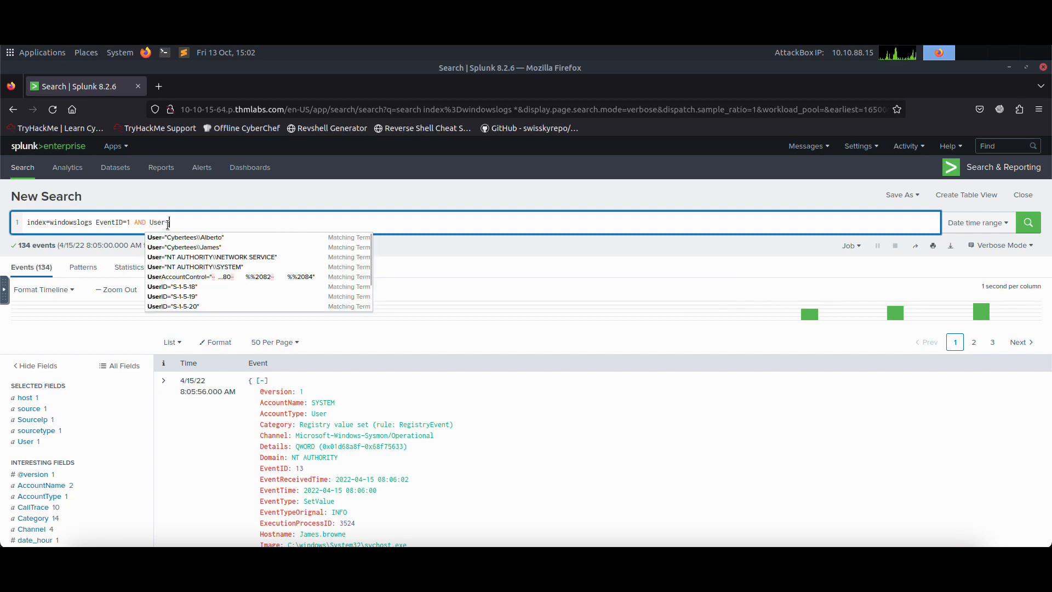
text(=)
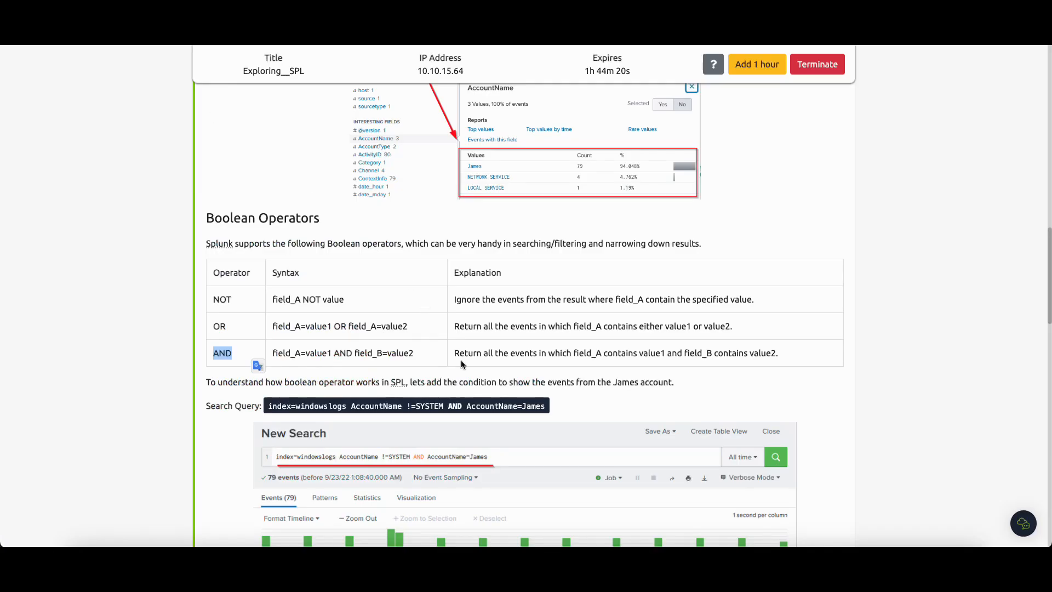
Step: Complete the User condition with the name from Task 4's first question, enclosed in asterisks, and run the search
scroll(462, 364, down, 15)
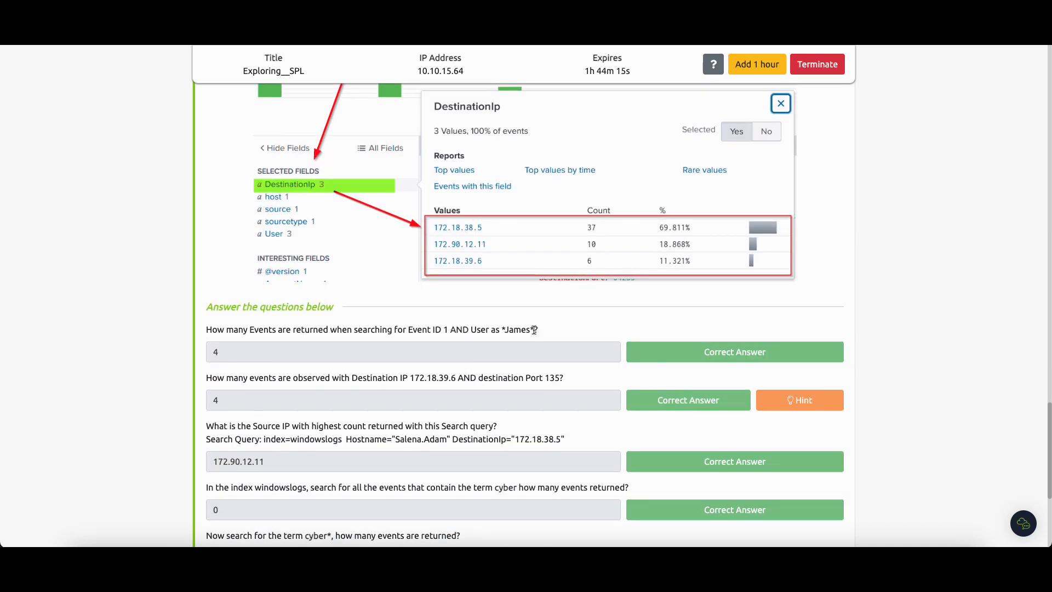
click(503, 328)
drag(504, 329, 539, 330)
drag(506, 330, 525, 330)
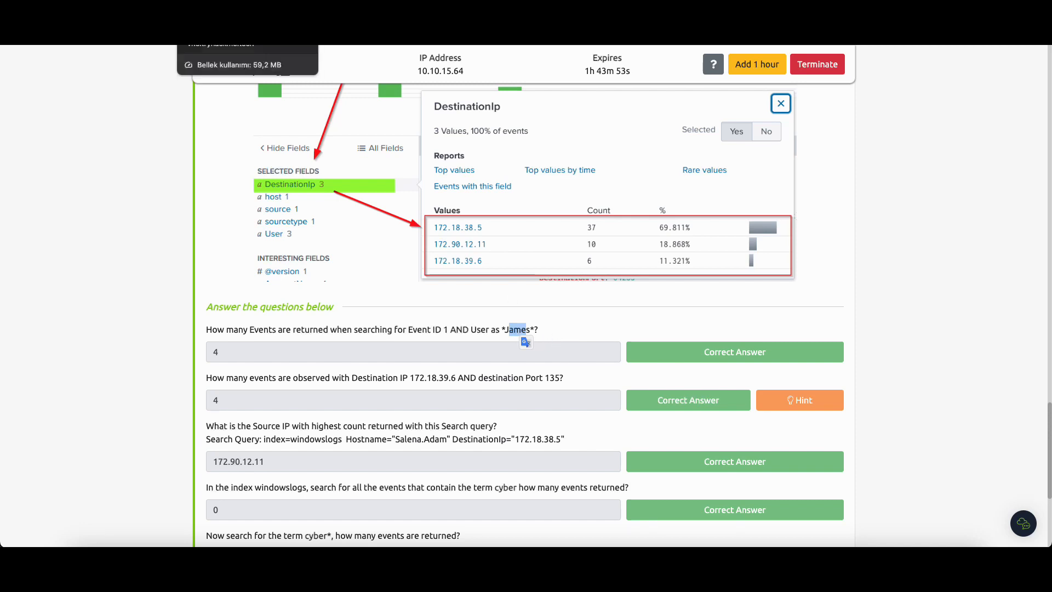
click(189, 34)
text(*James*)
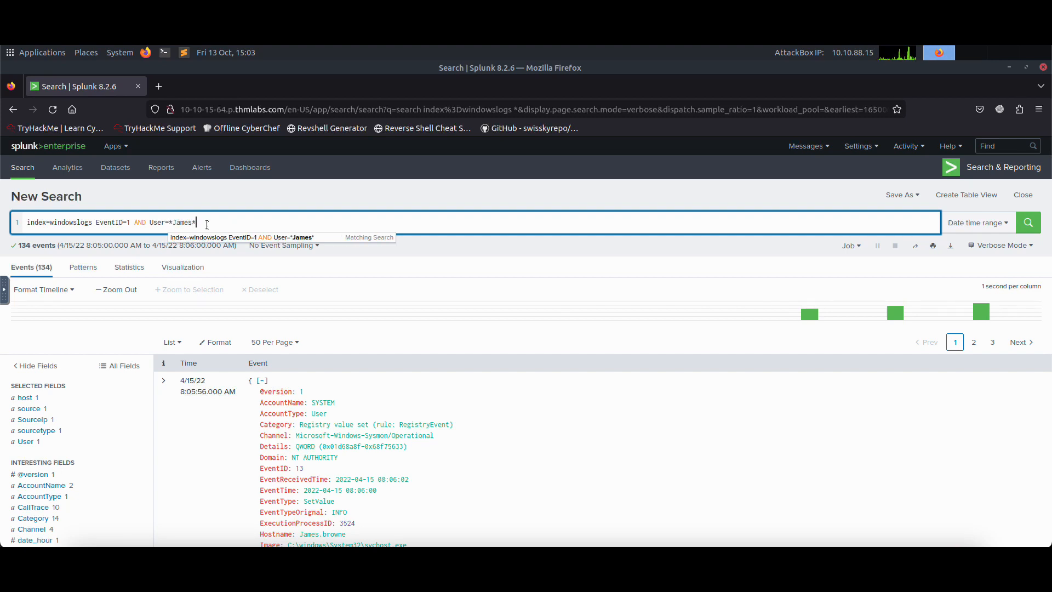
click(207, 225)
key(Return)
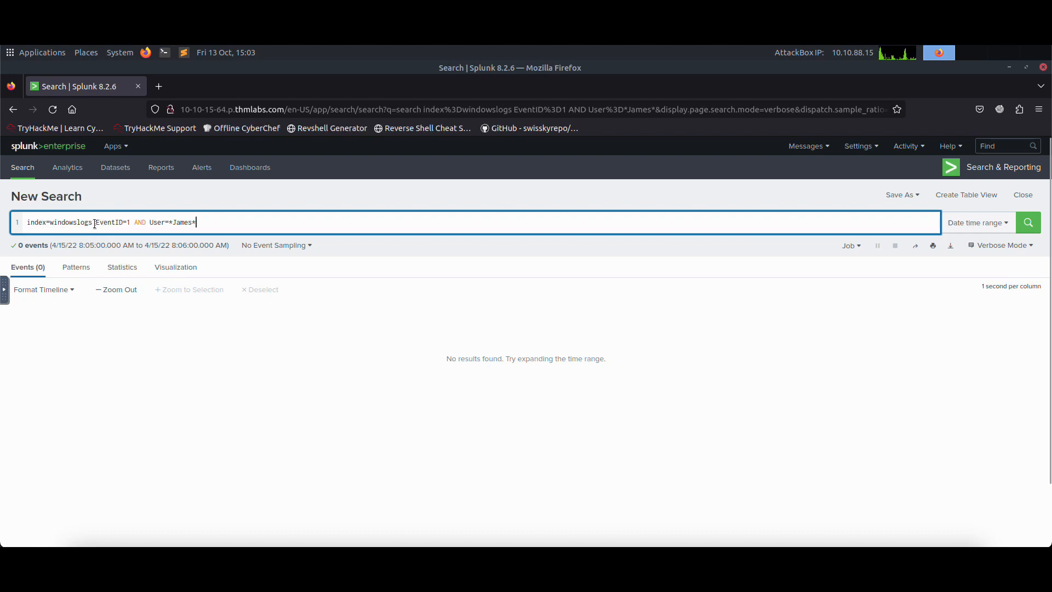
Step: Insert a * wildcard after index=windowslogs and rerun the search with the time range set to All time
text(*)
key(Return)
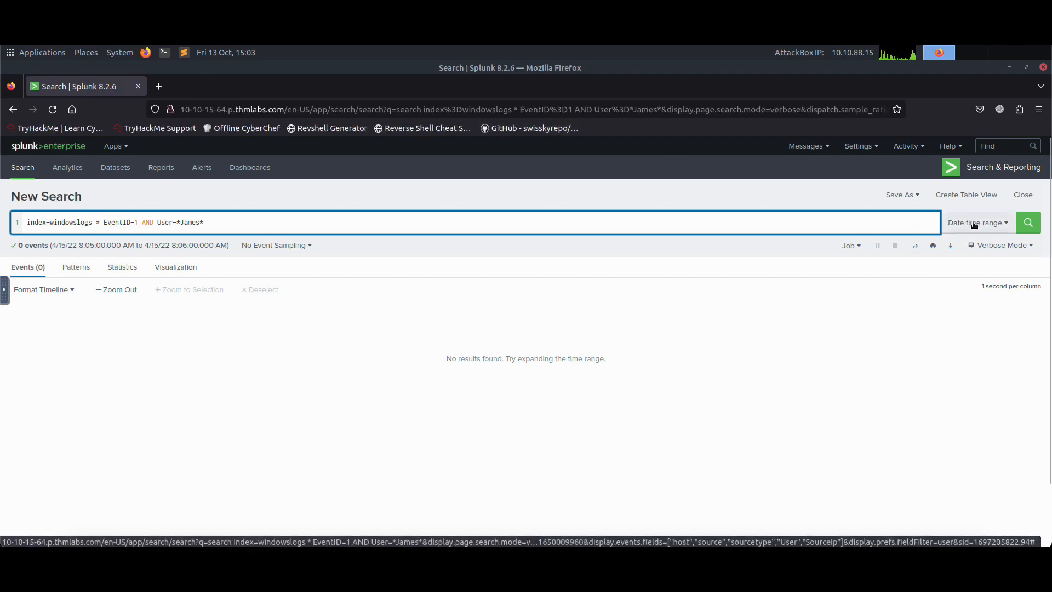
click(974, 224)
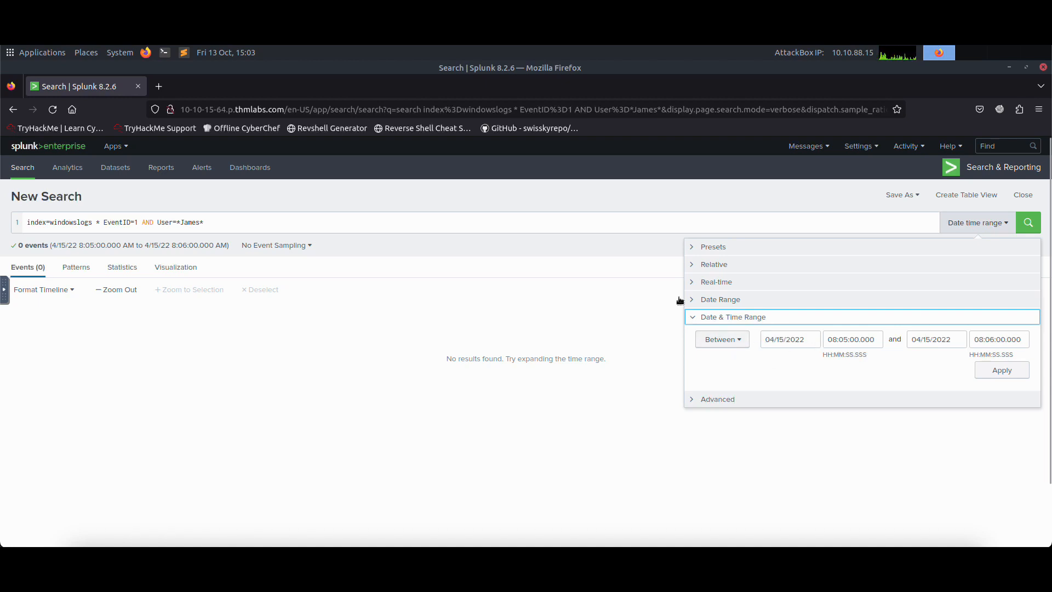
click(722, 248)
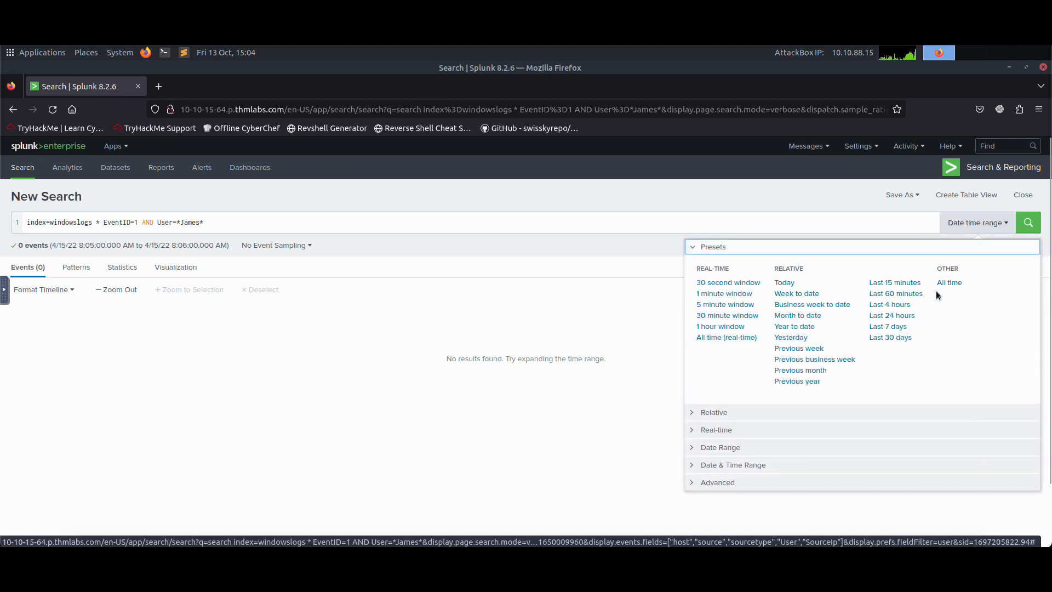
click(948, 282)
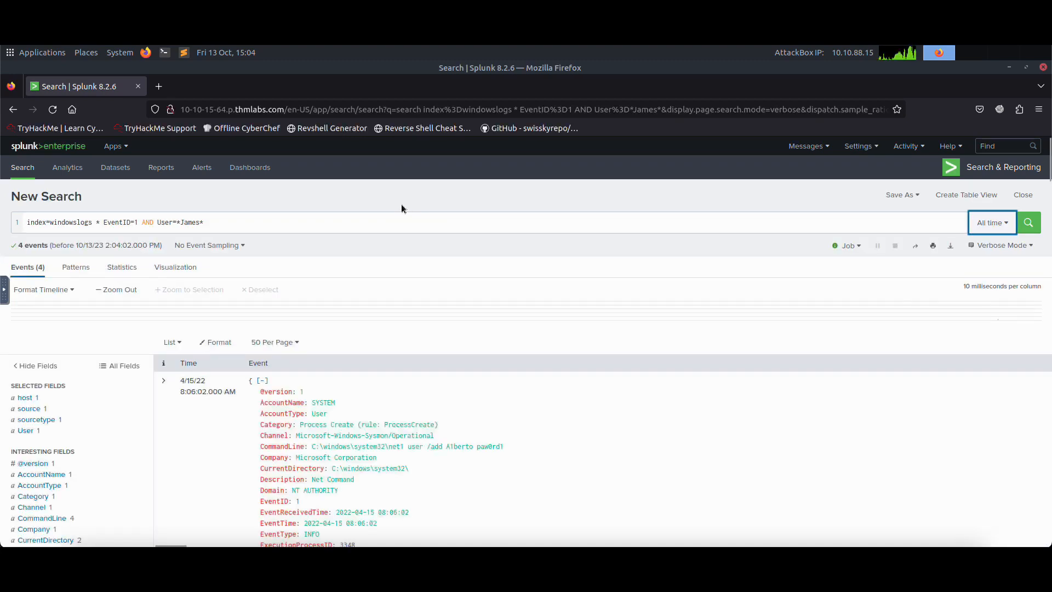
click(343, 225)
key(Return)
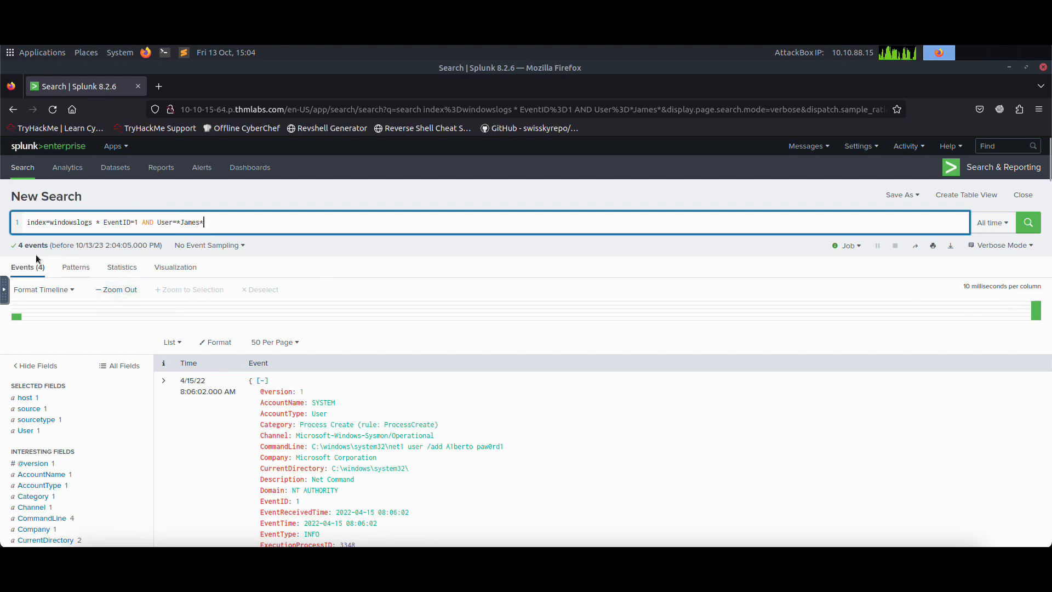
Step: Highlight the event count and the query, and compare the count with the answer to Task 4's first question
drag(20, 246, 49, 246)
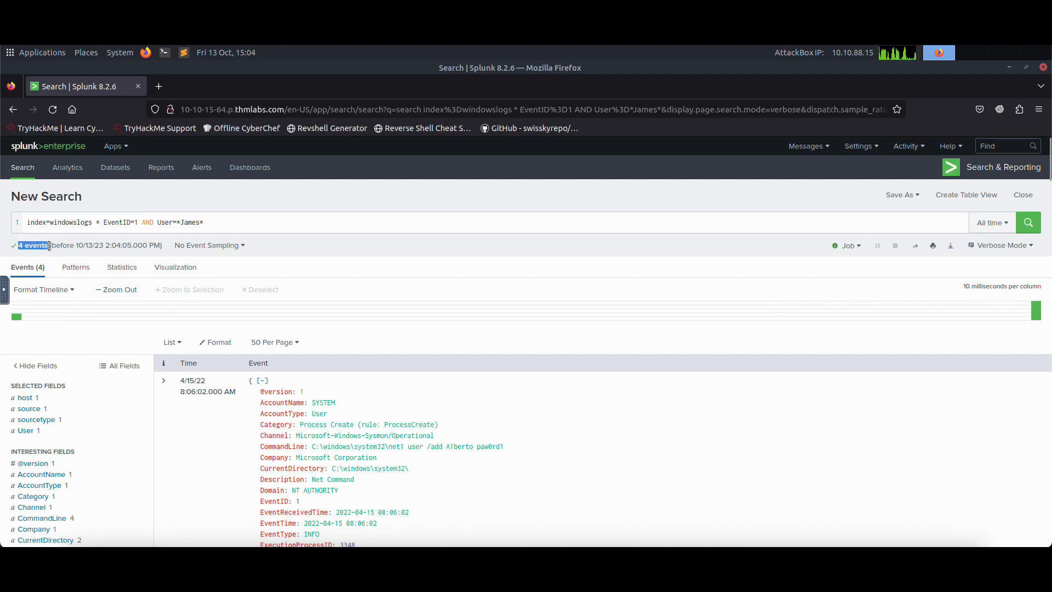
drag(225, 222, 25, 222)
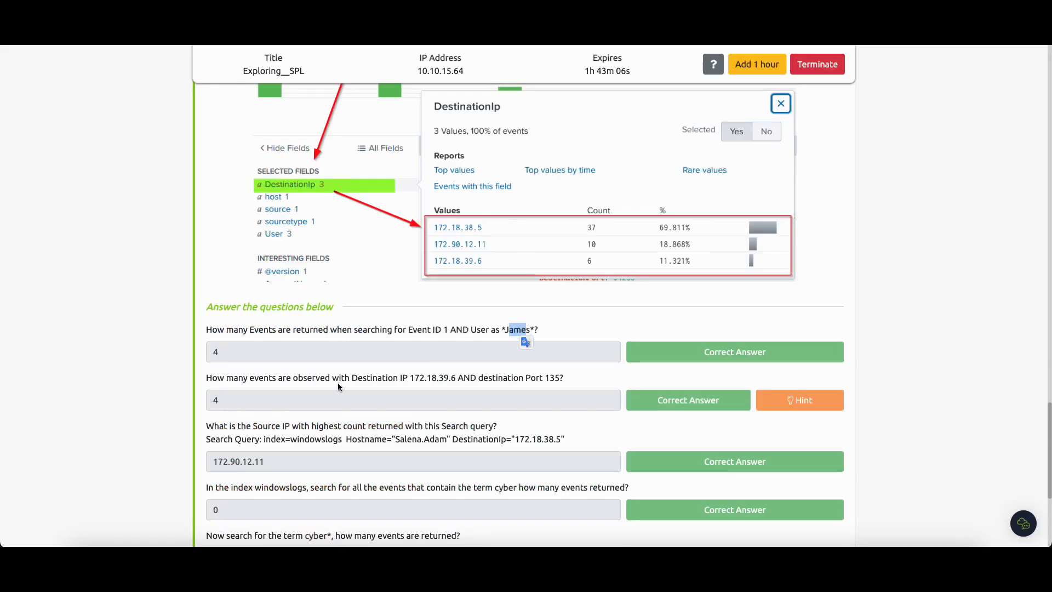
double_click(226, 350)
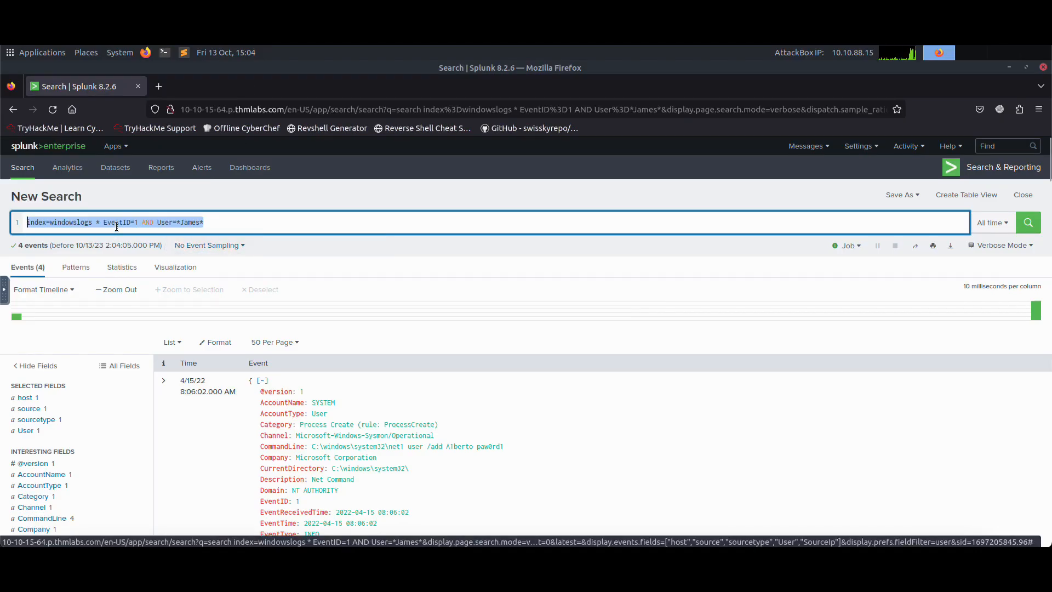
click(131, 222)
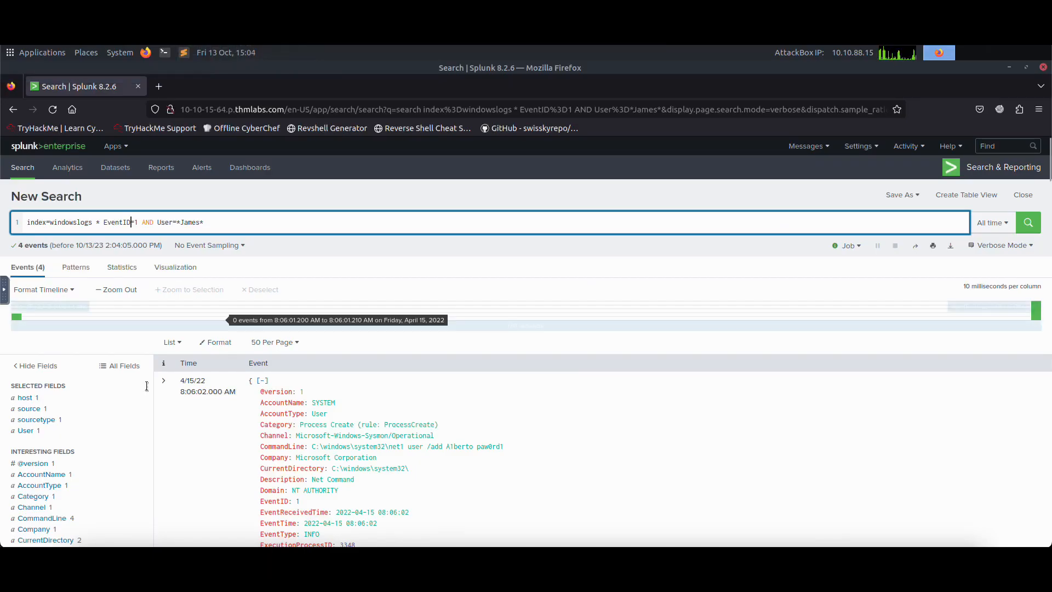
Step: Look through the field list and event details of the current search results for destination IP and port fields
scroll(136, 389, down, 2)
scroll(137, 390, down, 3)
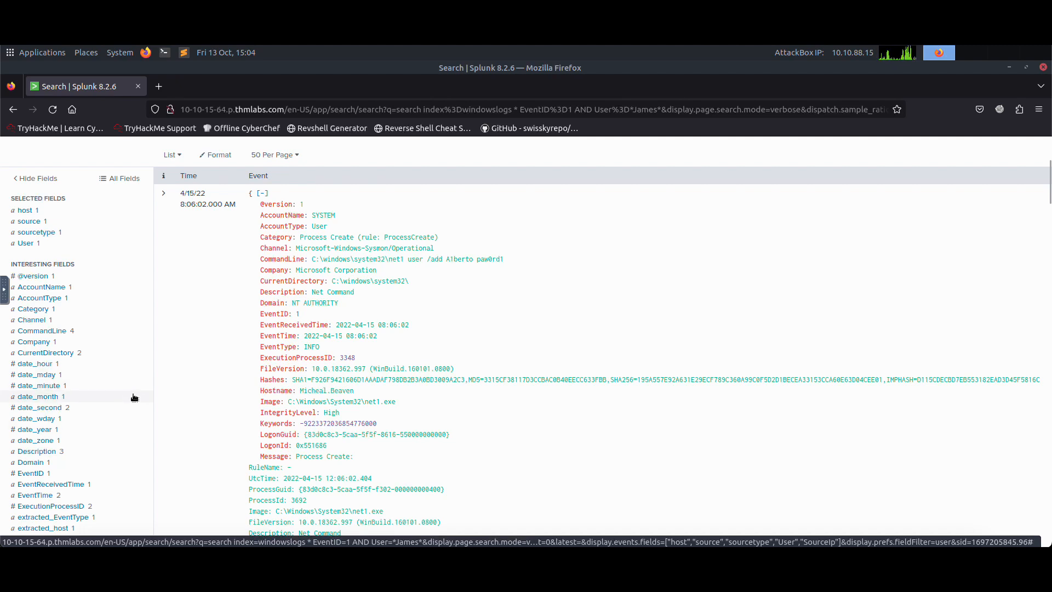
scroll(134, 398, down, 1)
scroll(114, 369, down, 1)
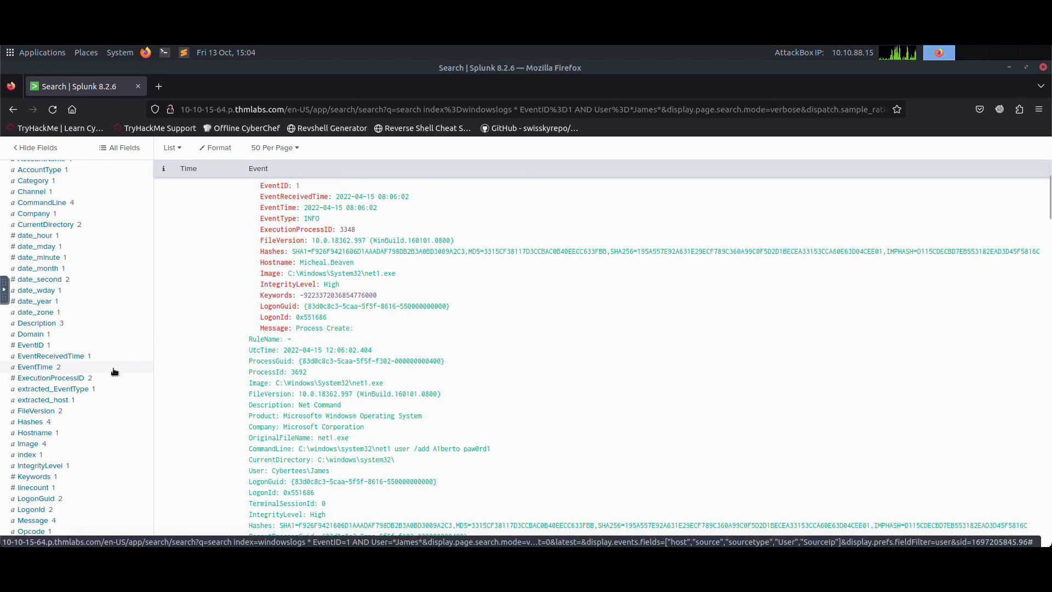
scroll(114, 369, up, 6)
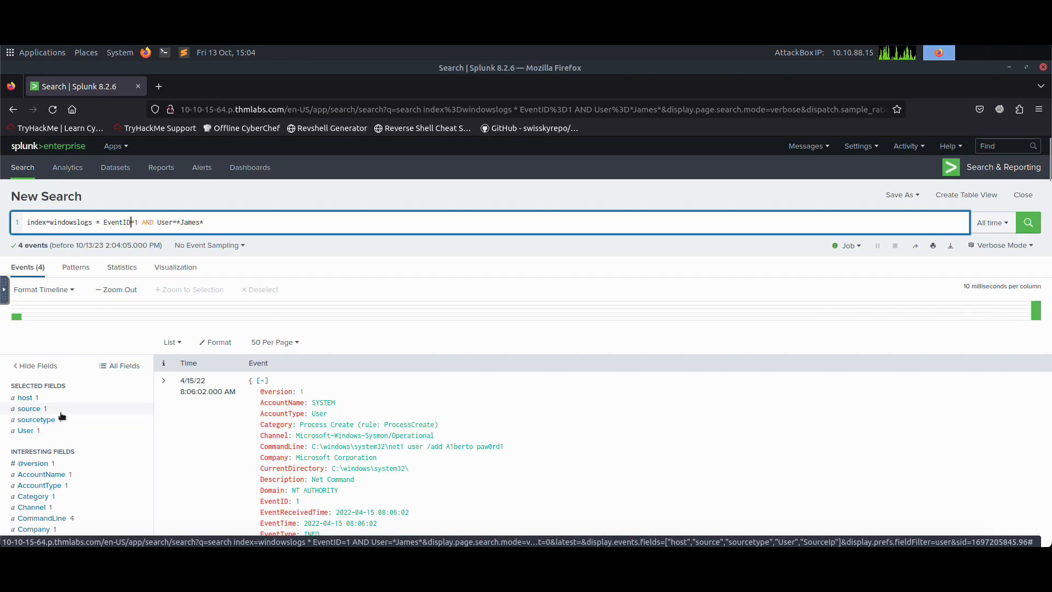
scroll(81, 430, down, 1)
scroll(79, 439, down, 1)
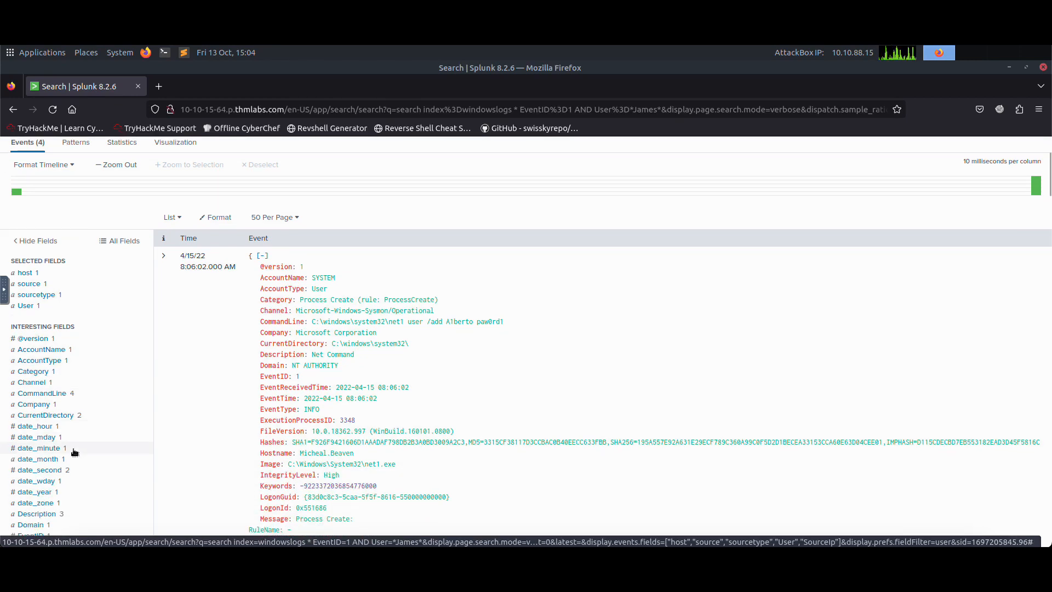
scroll(64, 470, down, 1)
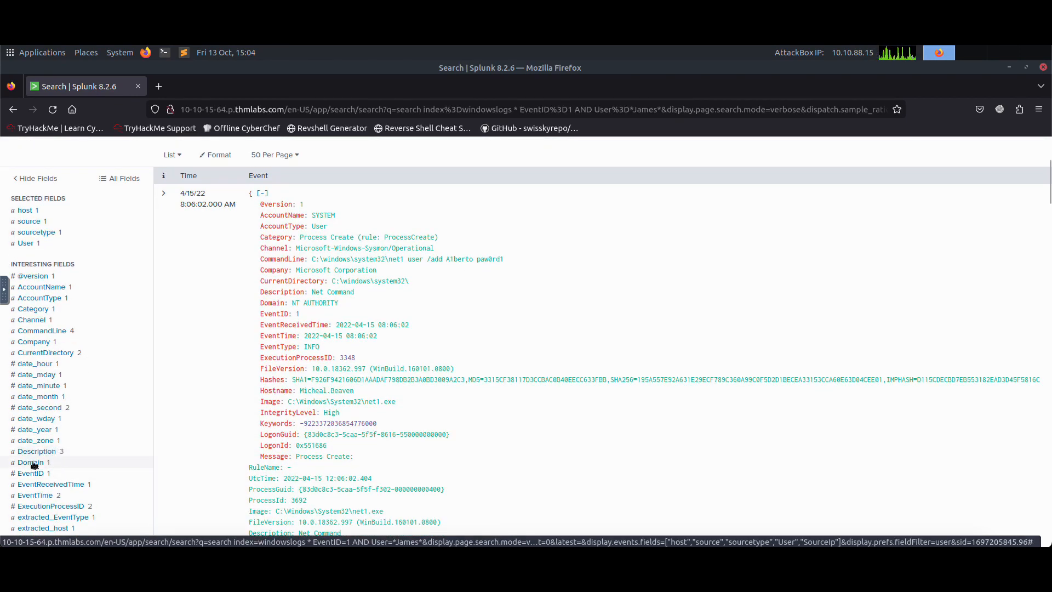
scroll(38, 443, down, 1)
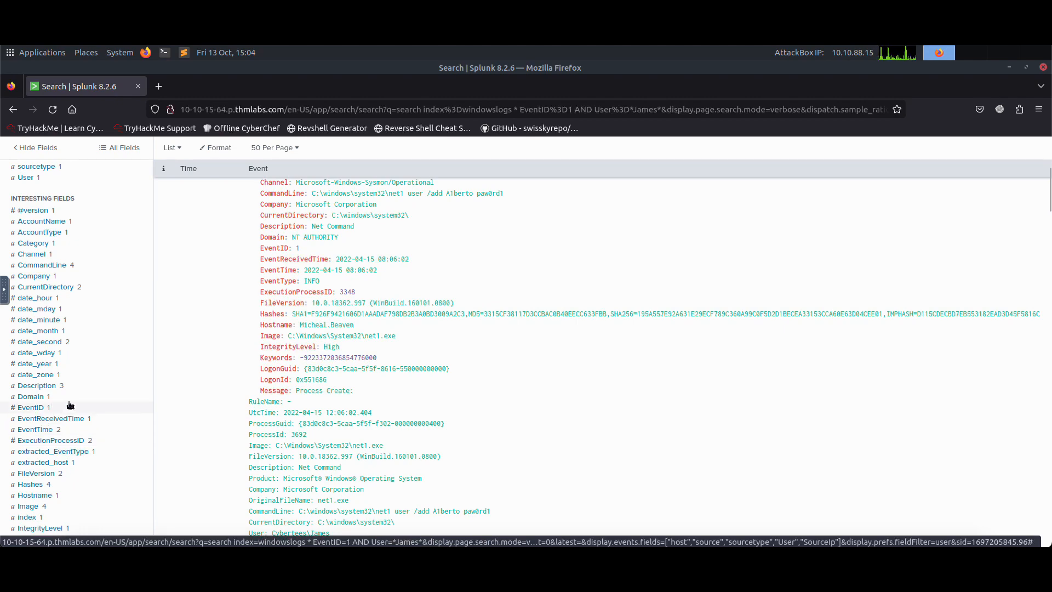
scroll(69, 408, down, 1)
scroll(67, 415, down, 7)
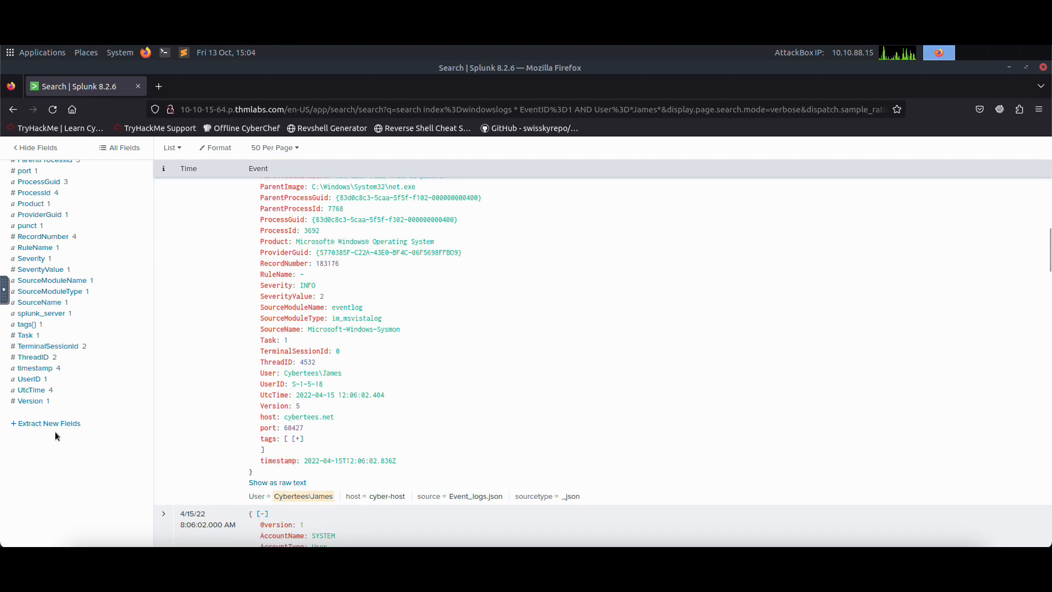
scroll(55, 432, up, 10)
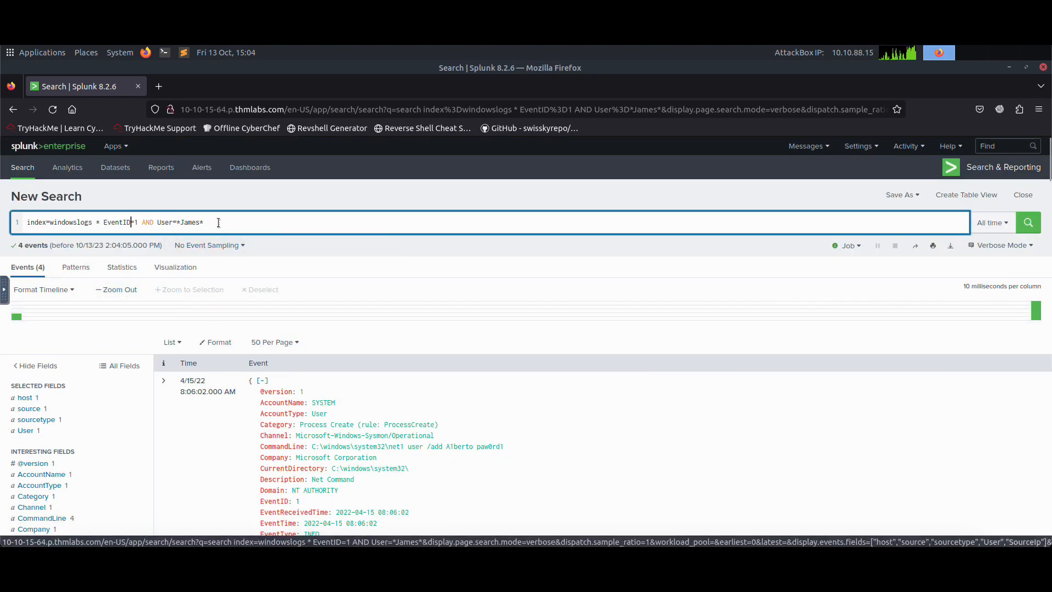
scroll(77, 416, down, 3)
scroll(79, 417, down, 6)
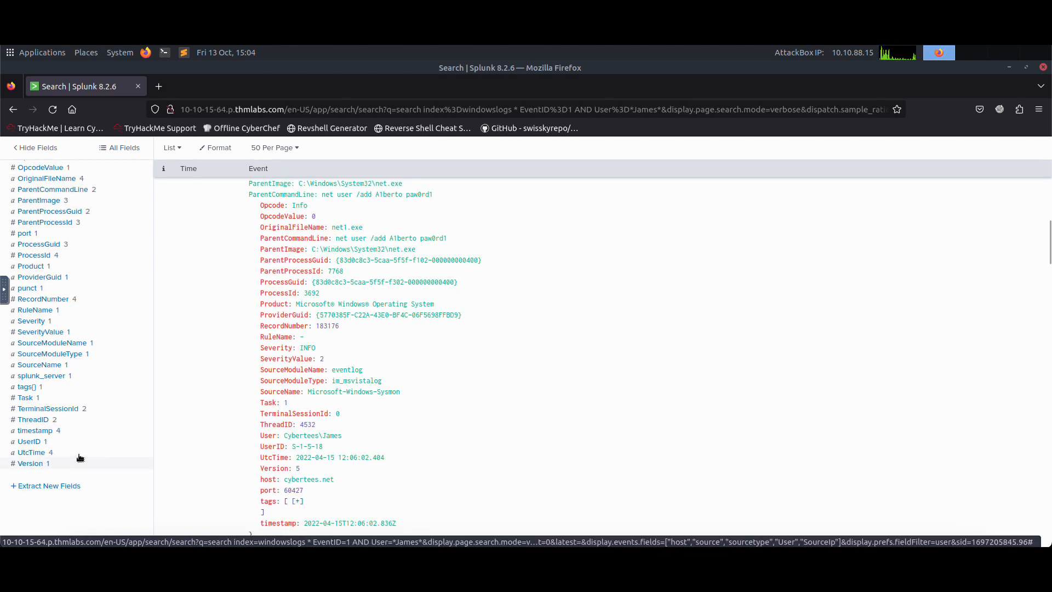
scroll(79, 458, up, 4)
scroll(79, 458, up, 10)
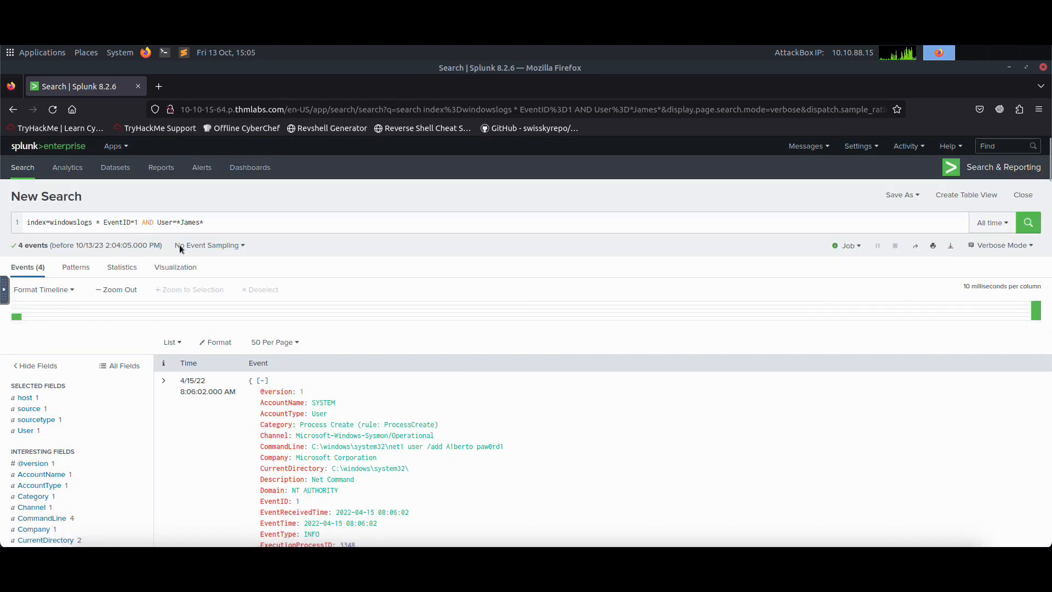
scroll(141, 342, down, 12)
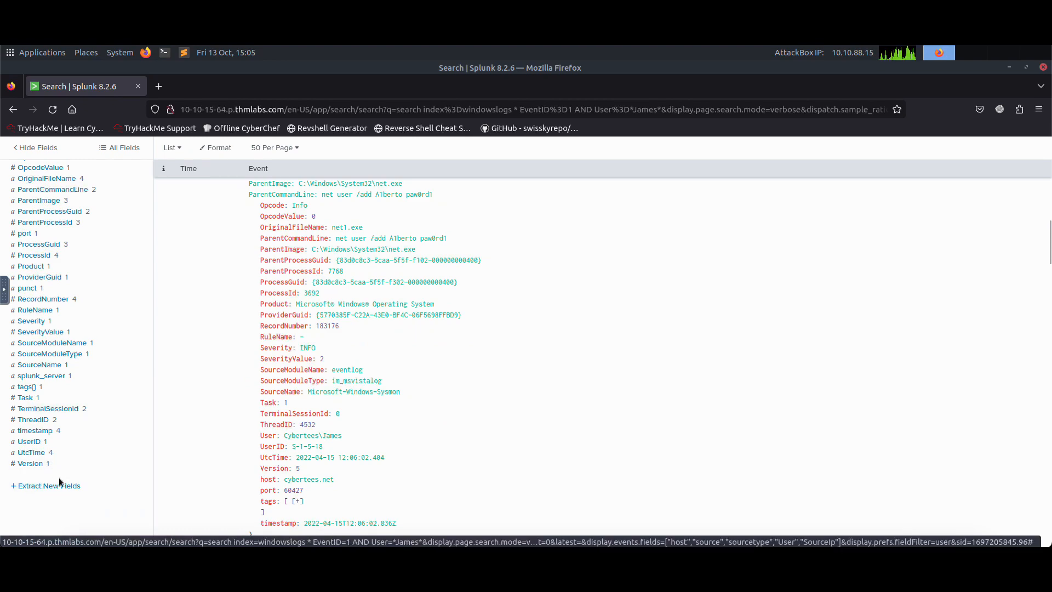
scroll(65, 458, up, 12)
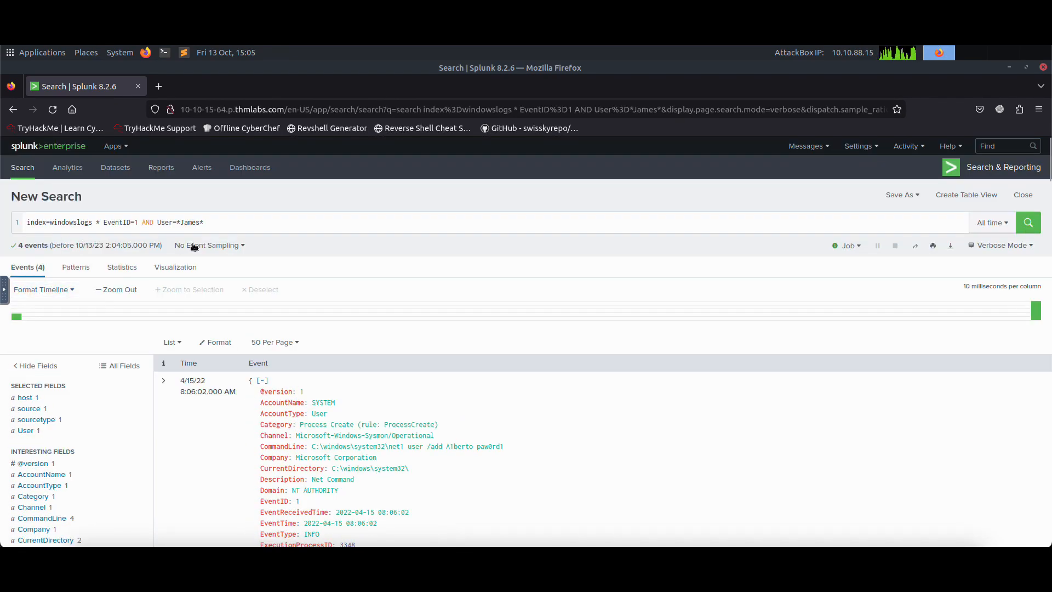
Step: Remove the EventID and User conditions from the query and rerun the search as index=windowslogs *
drag(225, 223, 107, 224)
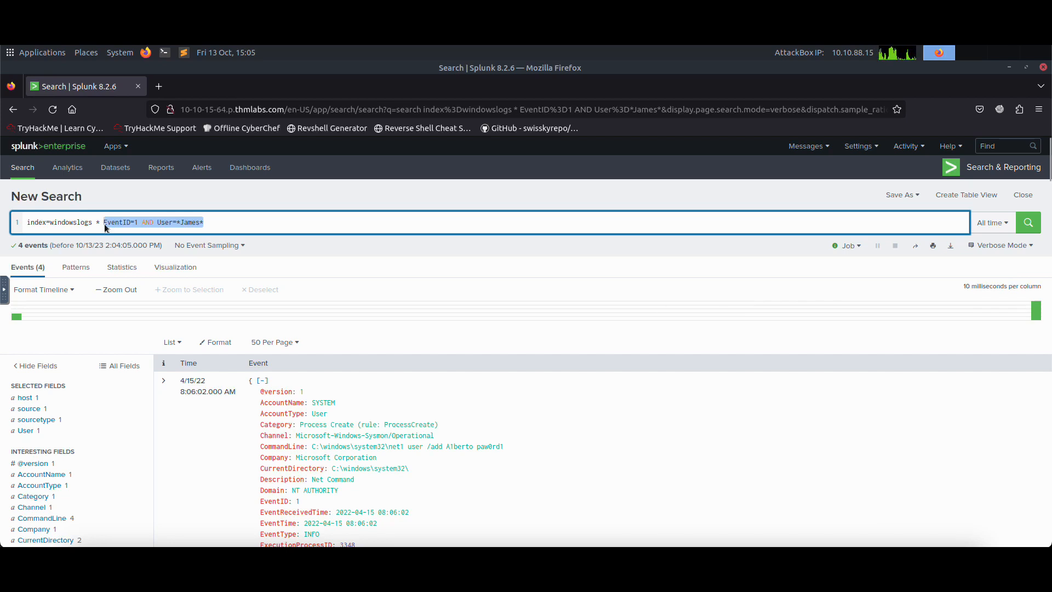
key(BackSpace)
key(Return)
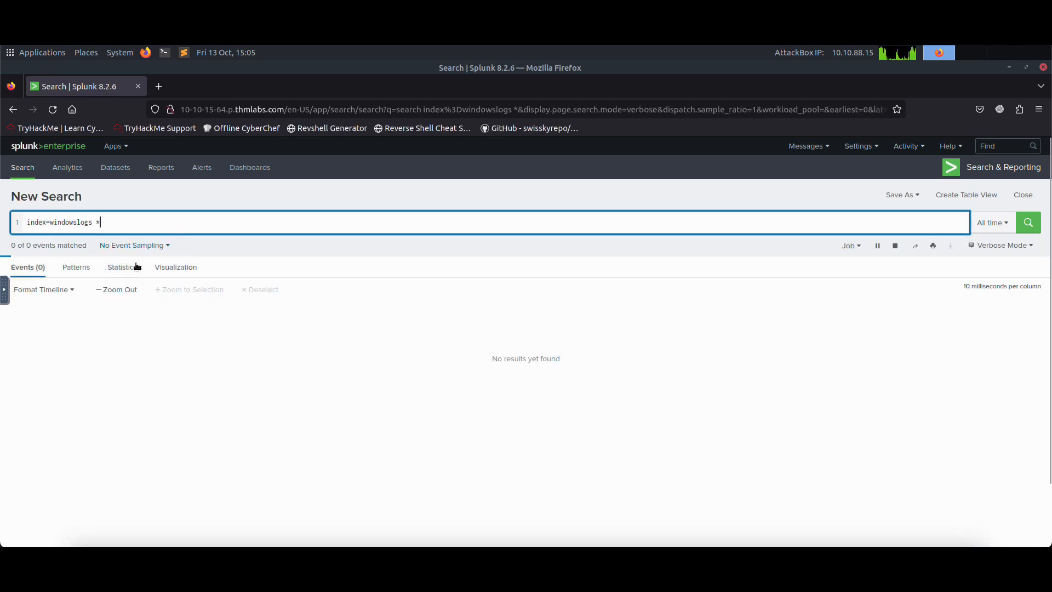
Step: Look through the interesting fields of the full windowslogs results for destination IP and port fields
scroll(113, 363, down, 10)
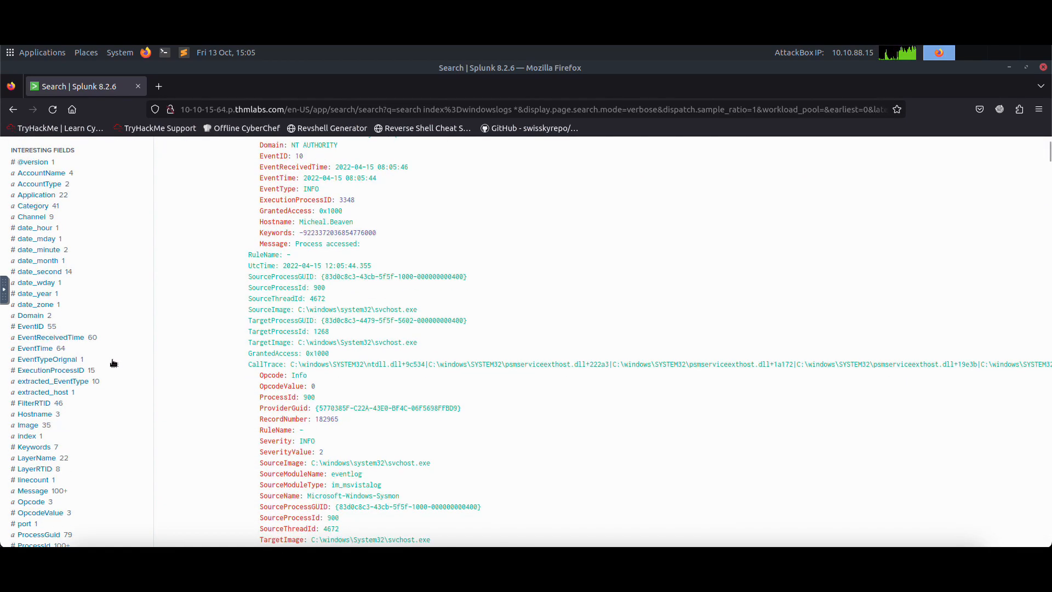
scroll(112, 364, up, 2)
scroll(98, 263, down, 8)
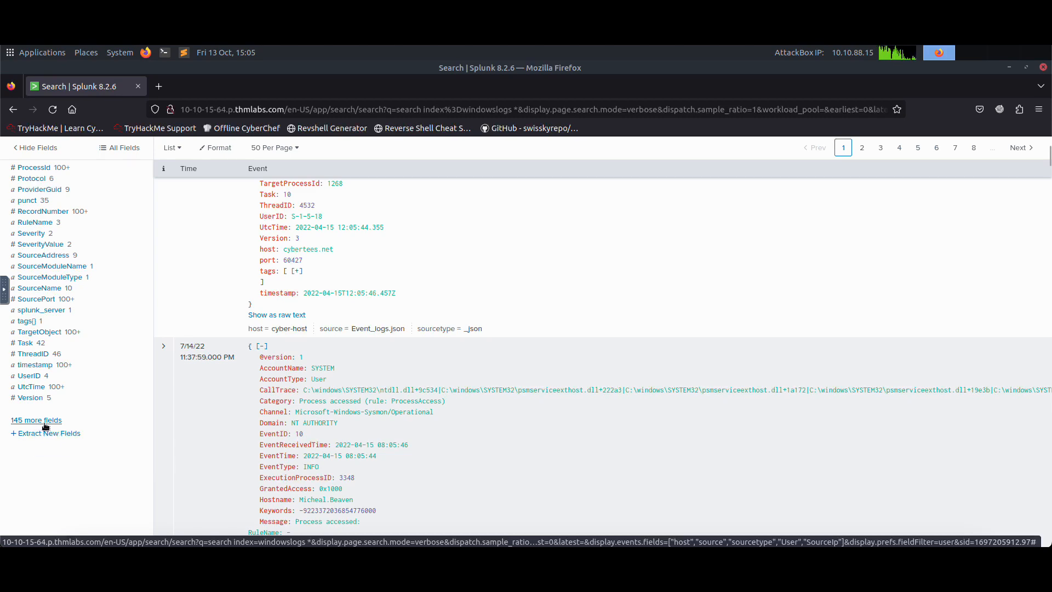
scroll(87, 322, down, 5)
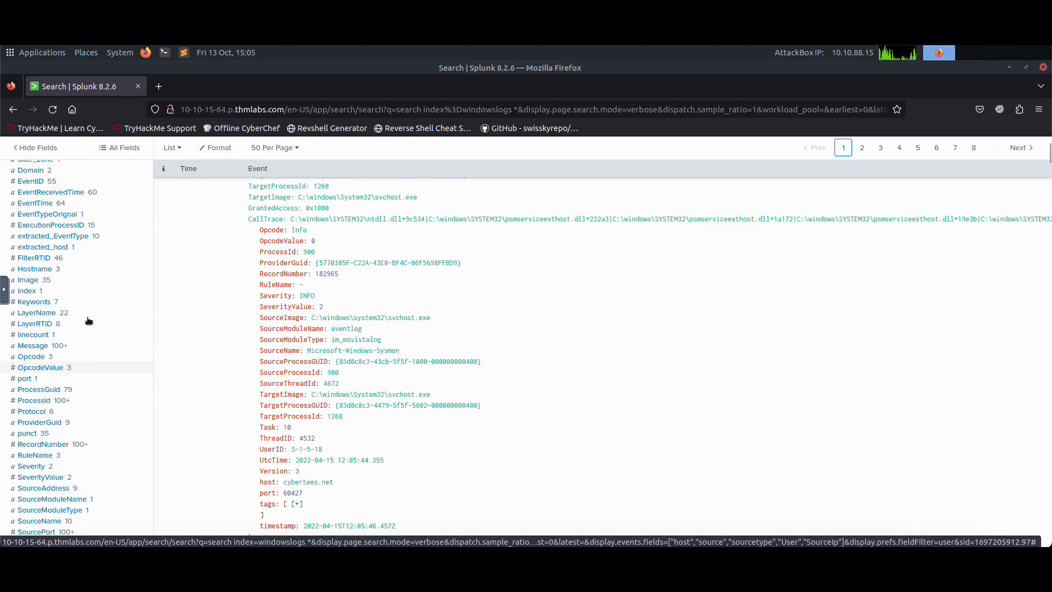
scroll(93, 362, up, 6)
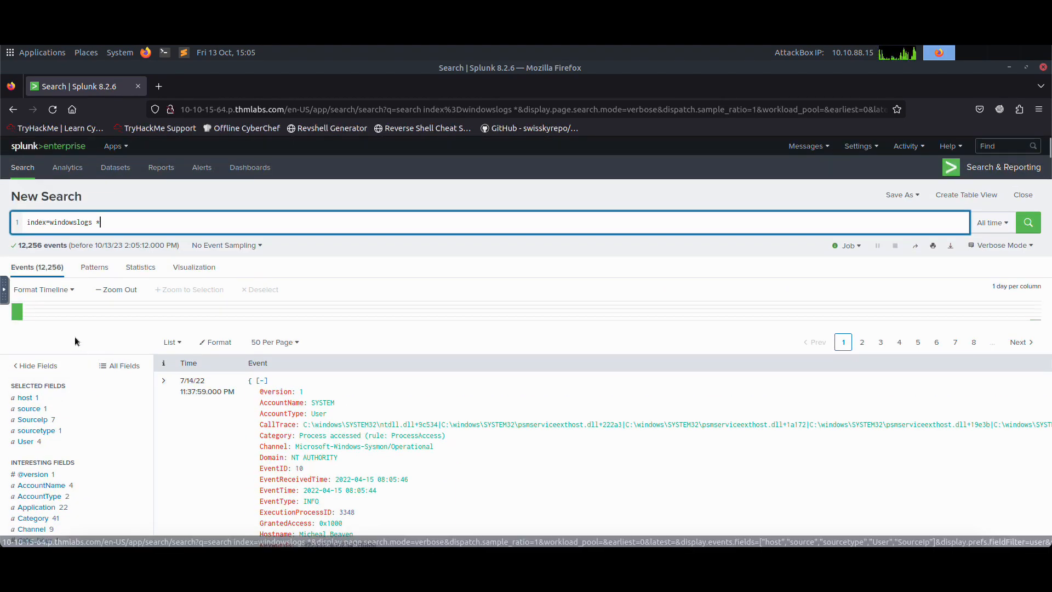
drag(111, 223, 16, 224)
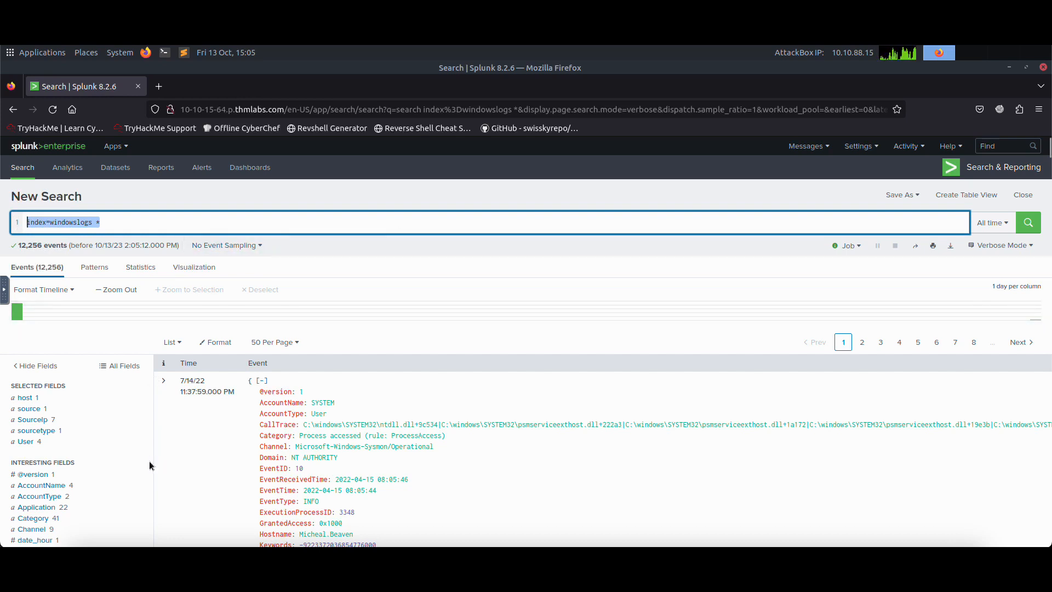
scroll(130, 463, down, 10)
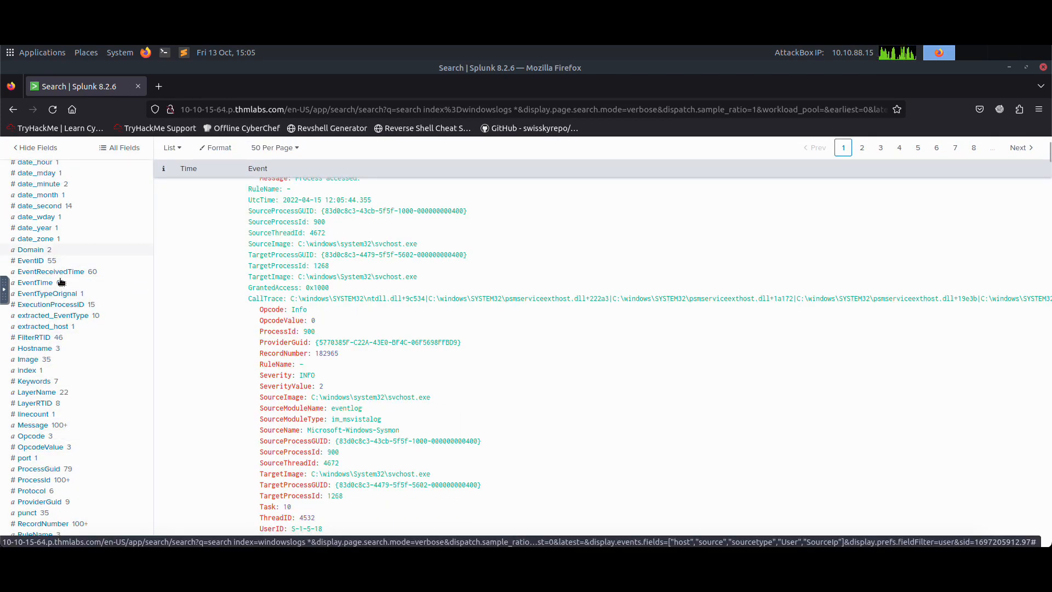
scroll(88, 361, down, 6)
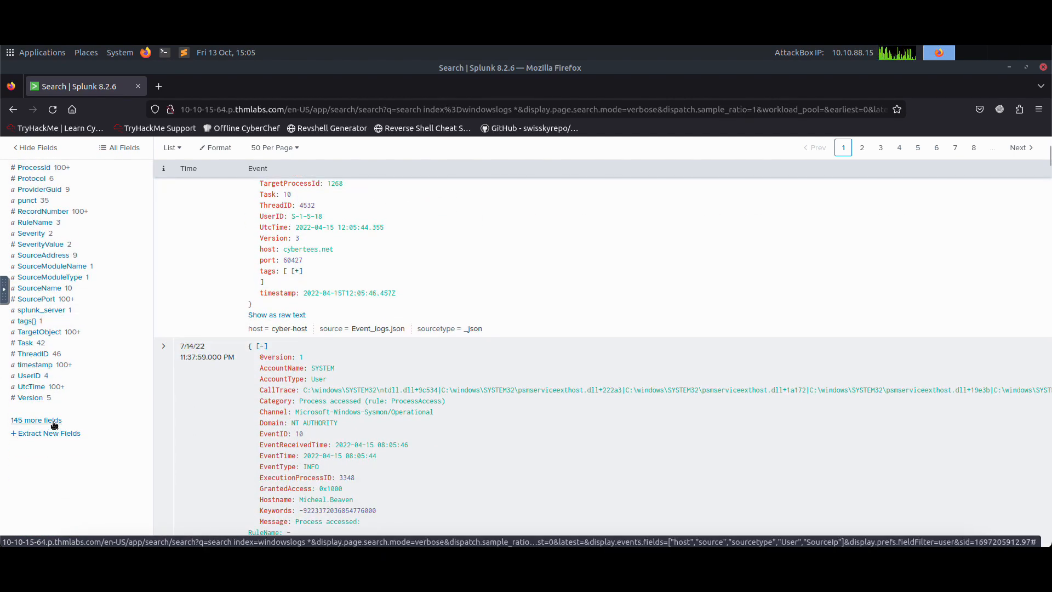
Step: Filter the complete list of additional fields by destina and add DestinationIp and DestinationPort to the selected fields
click(53, 424)
click(307, 196)
key(BackSpace)
key(BackSpace)
key(BackSpace)
text(destina)
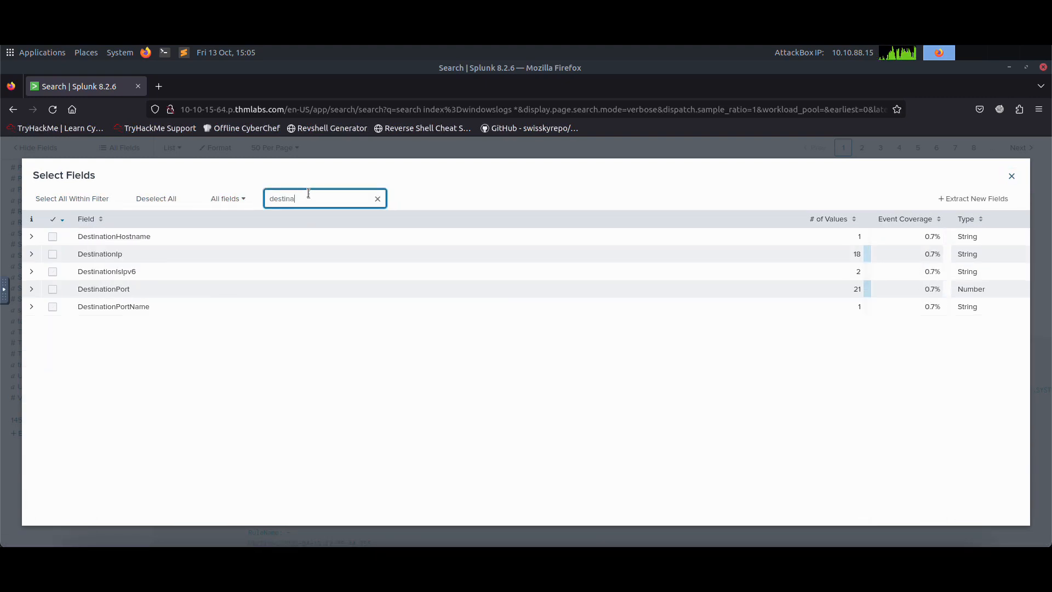
click(53, 254)
click(52, 289)
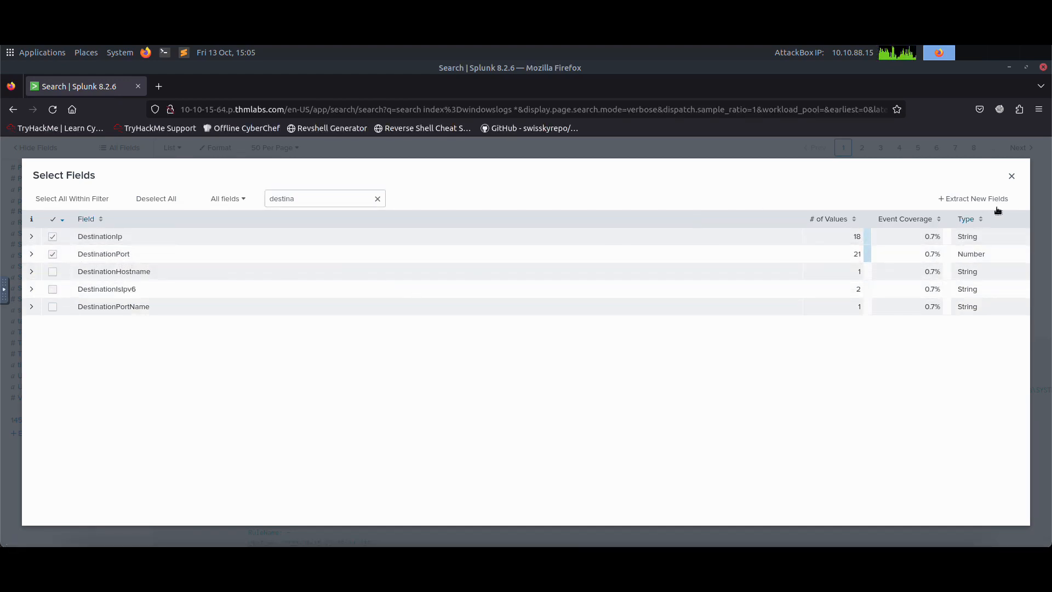
click(1012, 175)
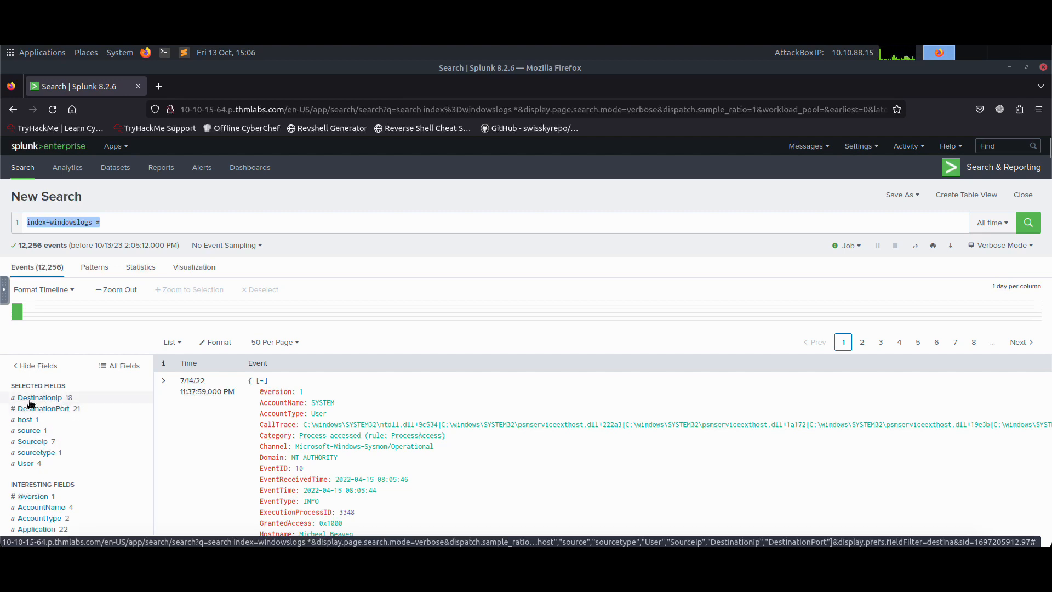
Step: Replace the * wildcard after index=windowslogs with the field name DestinationIp
click(119, 224)
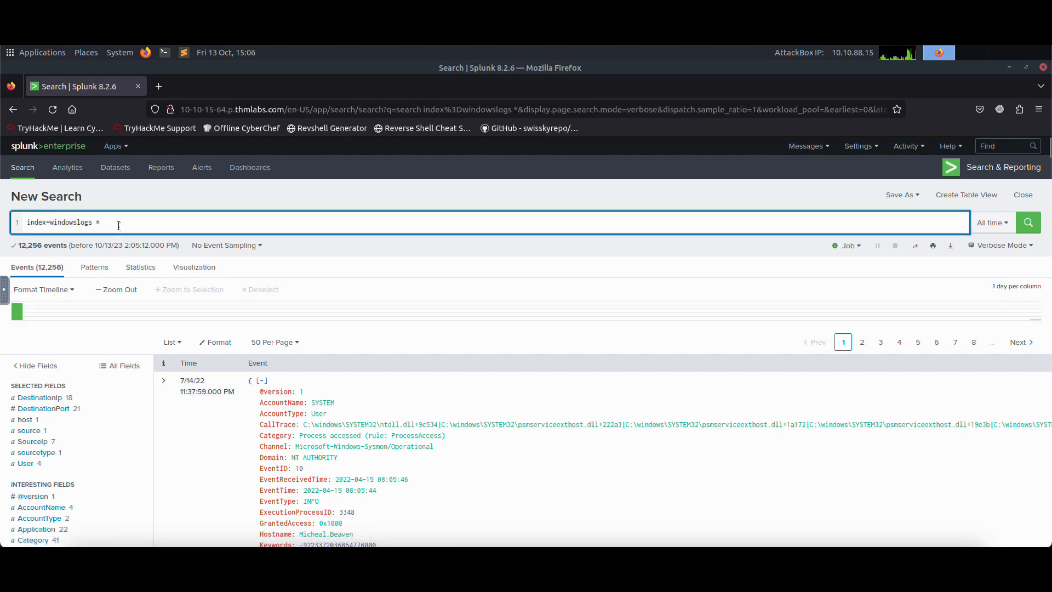
key(BackSpace)
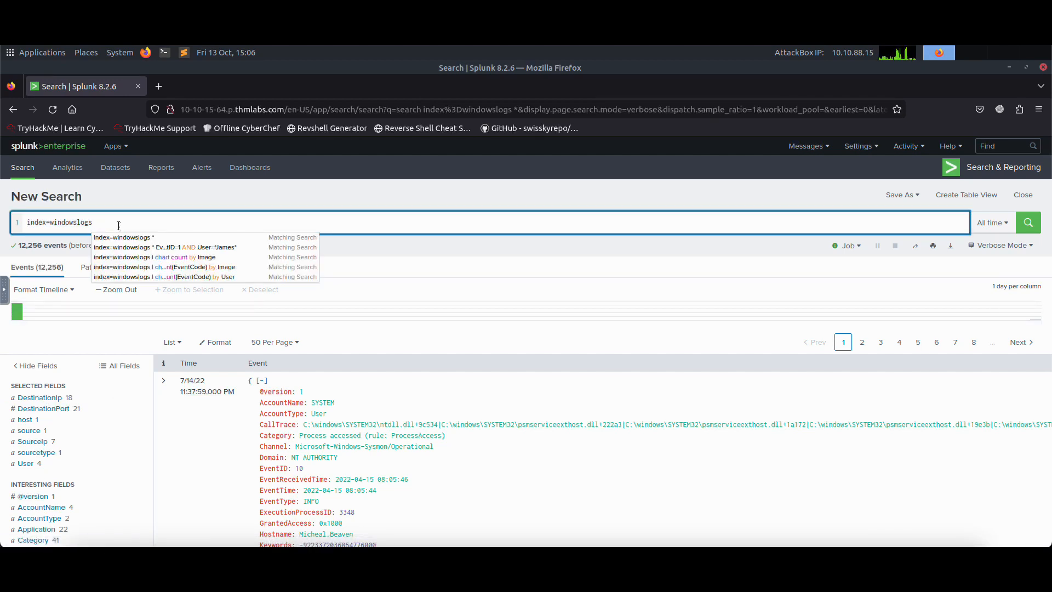
text(DestinationIp)
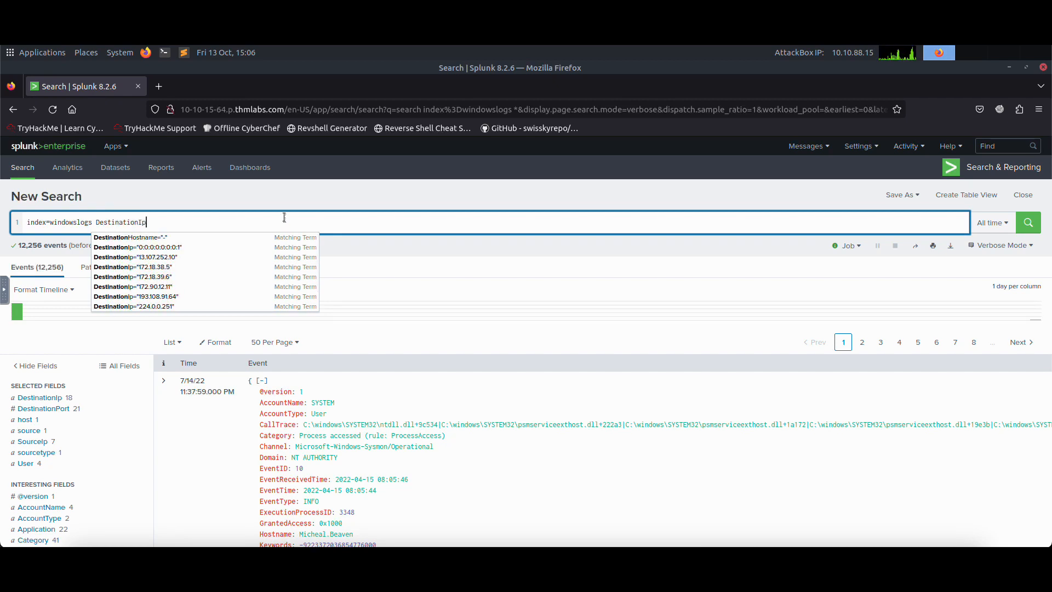
key(Escape)
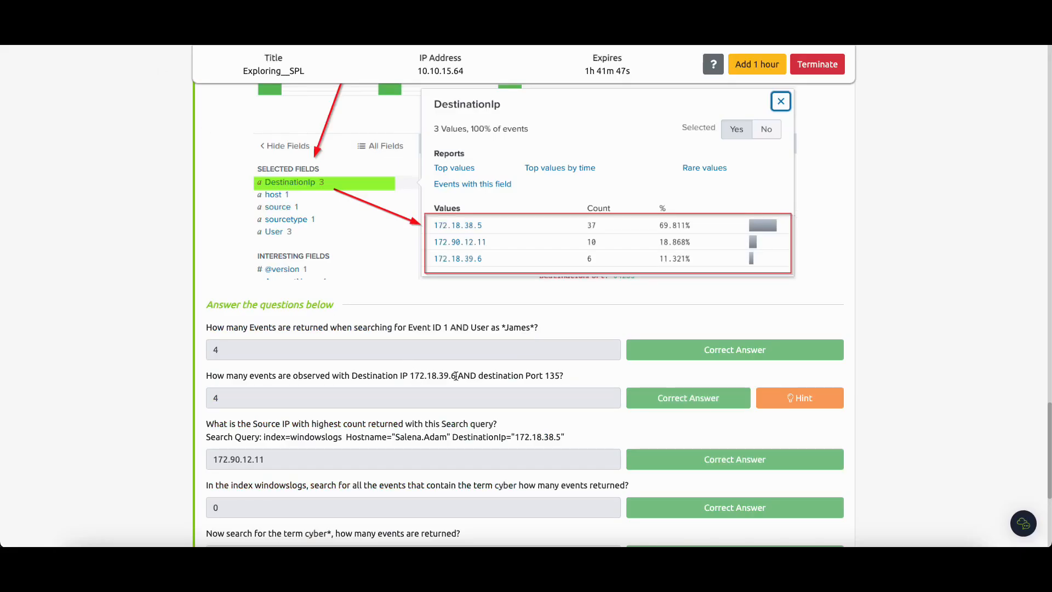
Step: Copy the destination IP from Task 4's second question and complete the condition as DestinationIp=172.18.39.6, followed by AND
drag(455, 376, 413, 372)
right_click(417, 375)
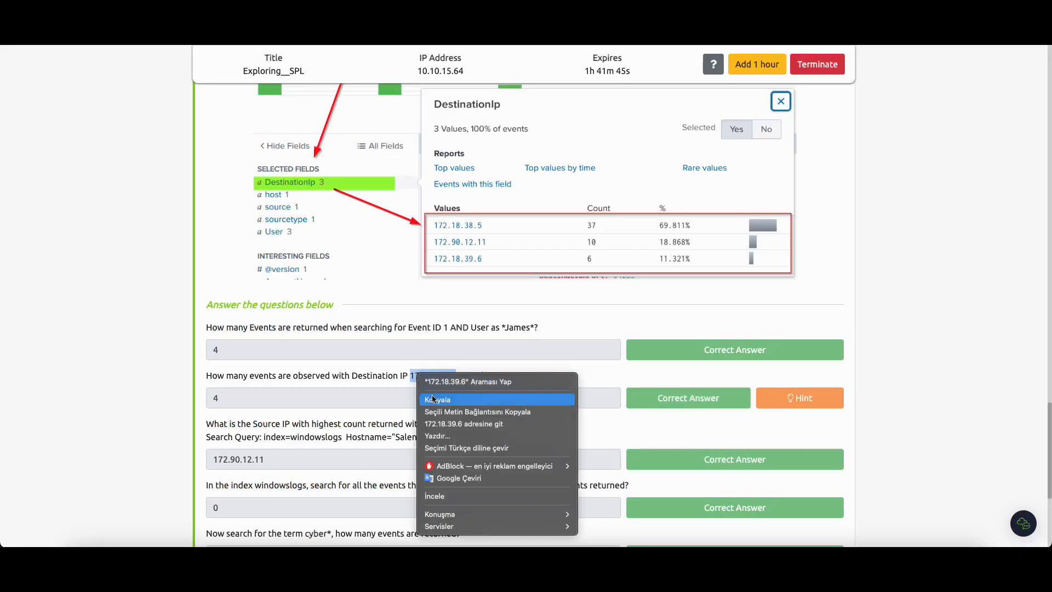
click(434, 399)
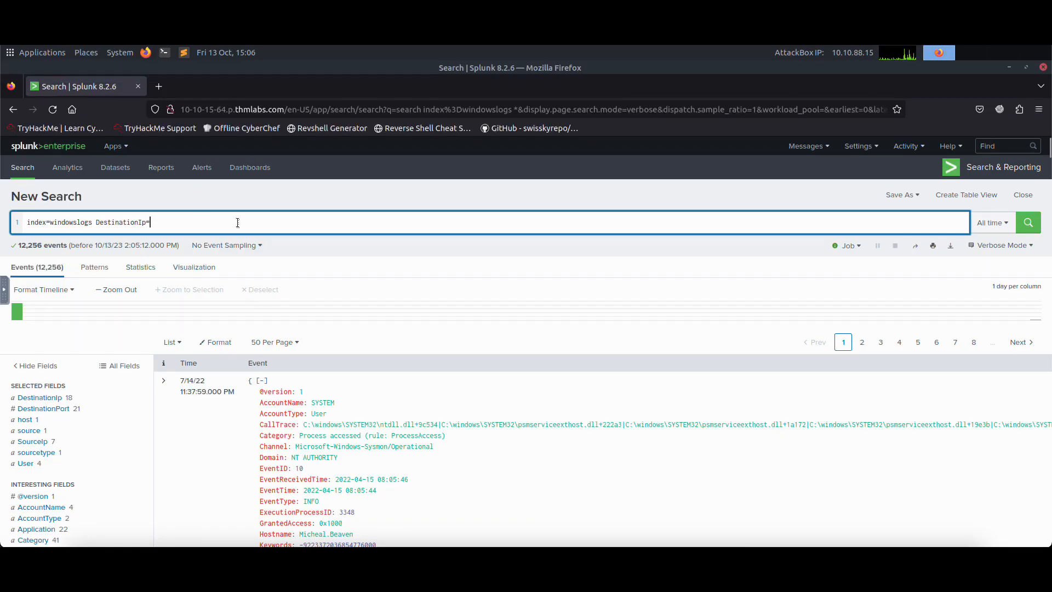
text(17)
text(18.3)
text(9.6 A)
Step: Add the condition DestinationPort=135 after AND, run the search, and display the value breakdown of the DestinationIp field
text(dest)
key(BackSpace)
key(BackSpace)
key(BackSpace)
key(BackSpace)
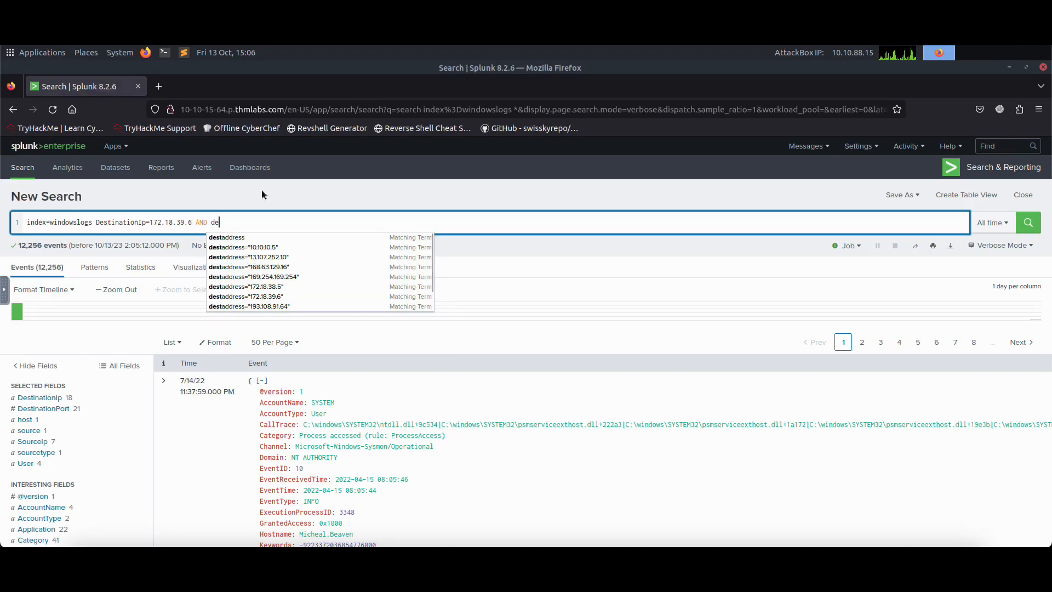
text(Destinati)
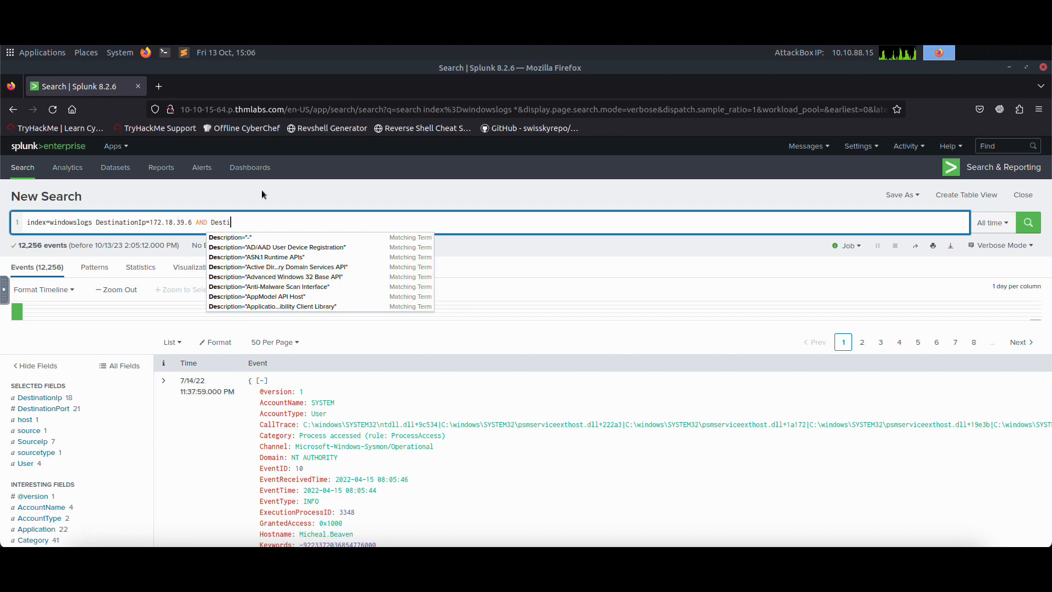
text(onPort=135)
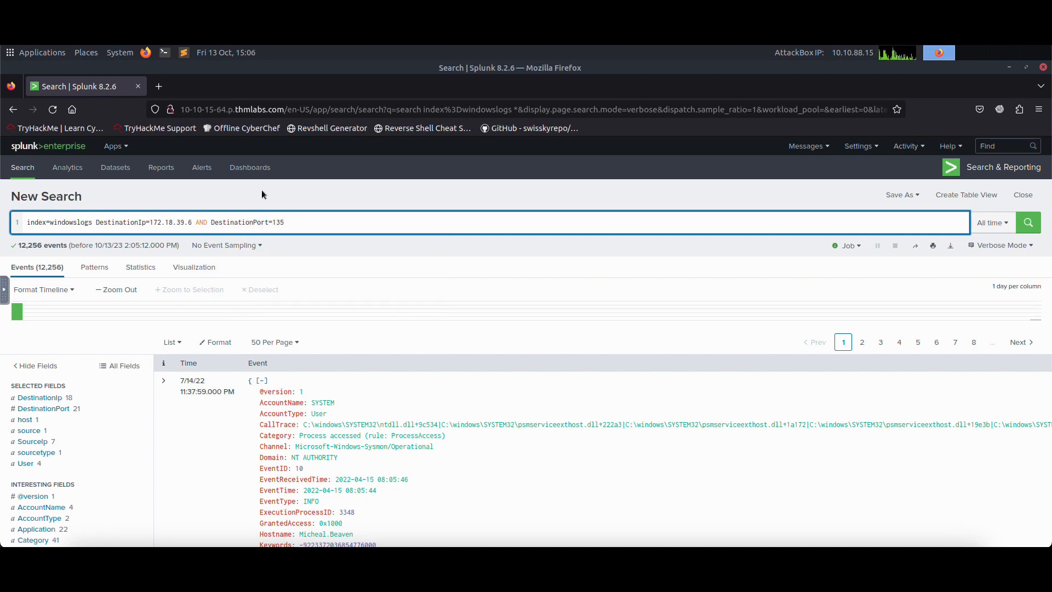
key(Return)
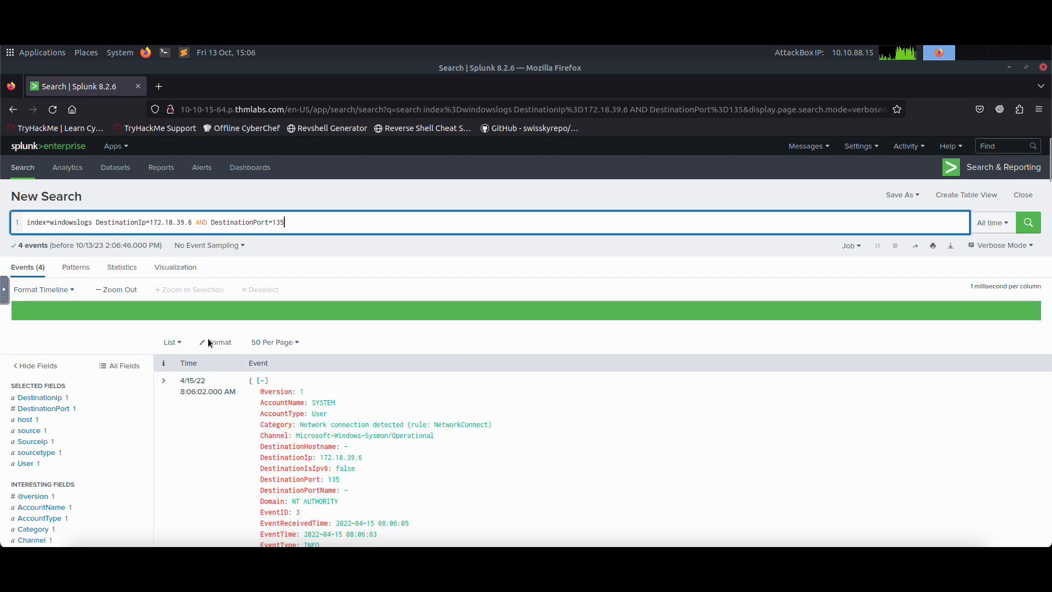
click(56, 401)
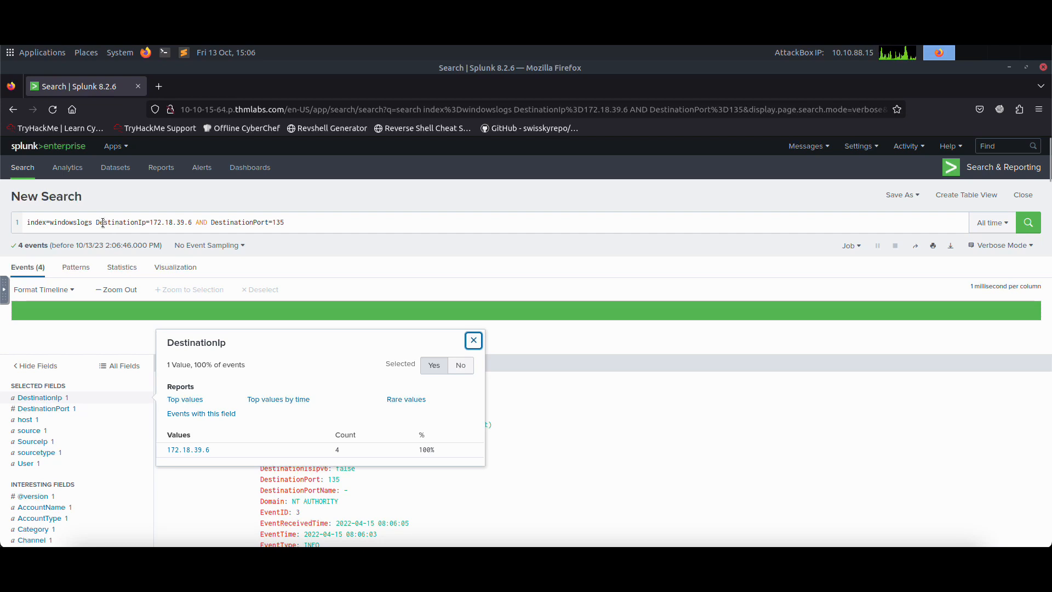
Step: Display the value breakdown of the DestinationPort field and check it against the IP and port conditions in the search query
drag(97, 222, 186, 221)
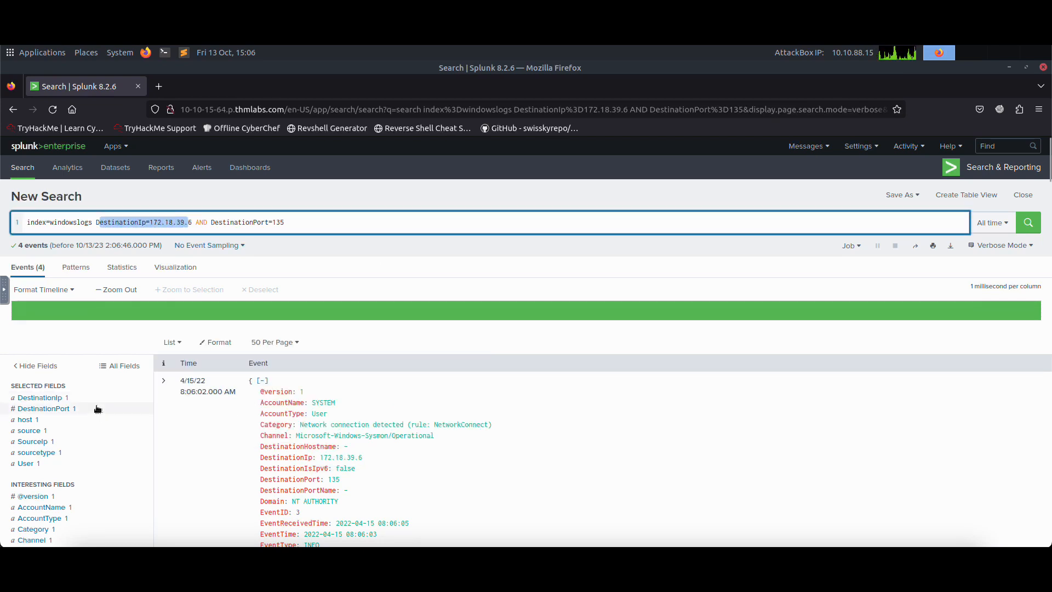
click(91, 410)
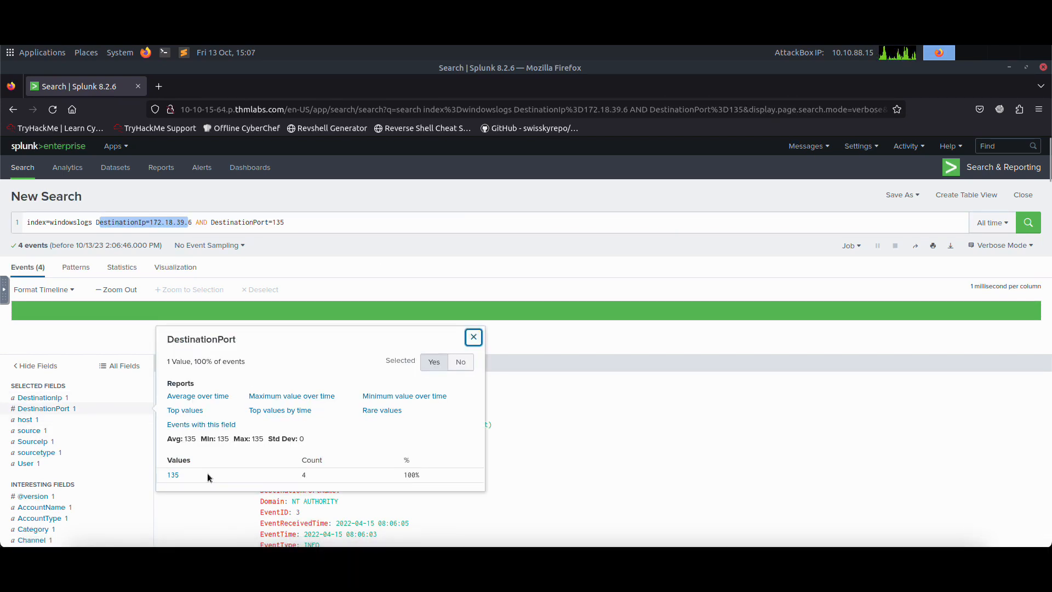
click(316, 222)
drag(293, 222, 213, 223)
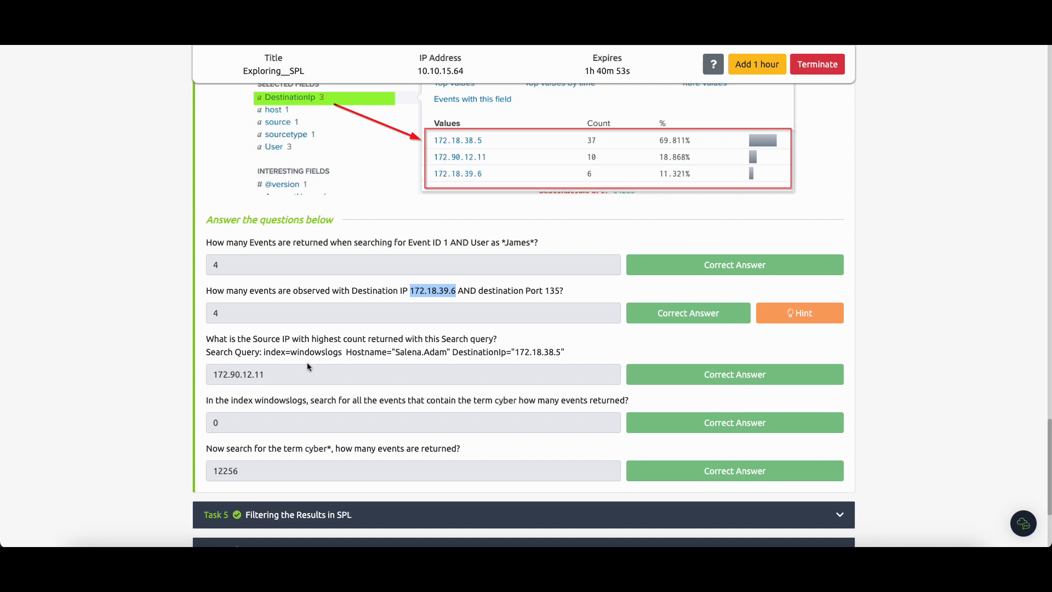
Step: Copy the full search query given in Task 4's third question in the TryHackMe room
click(263, 353)
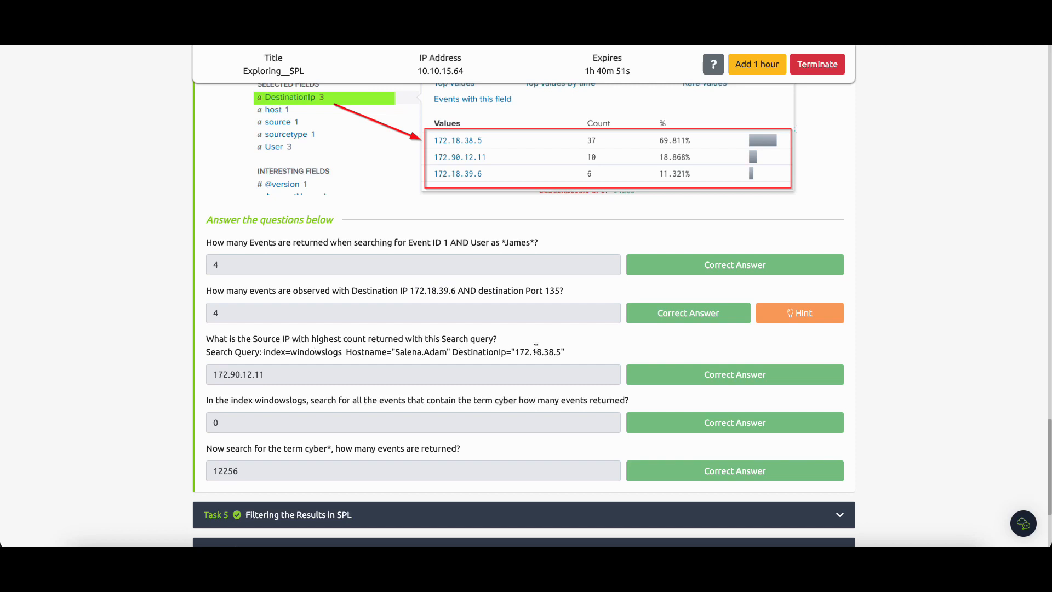
drag(568, 354, 266, 359)
right_click(290, 350)
click(312, 380)
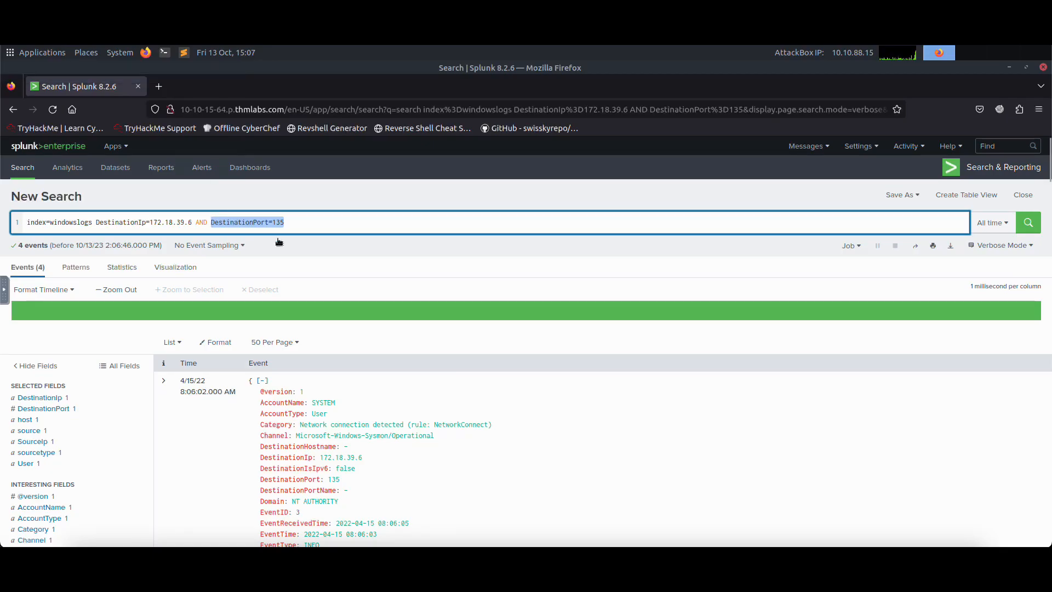
Step: Clear the current Splunk search and start a new query with index=windowslogs
drag(287, 222, 27, 222)
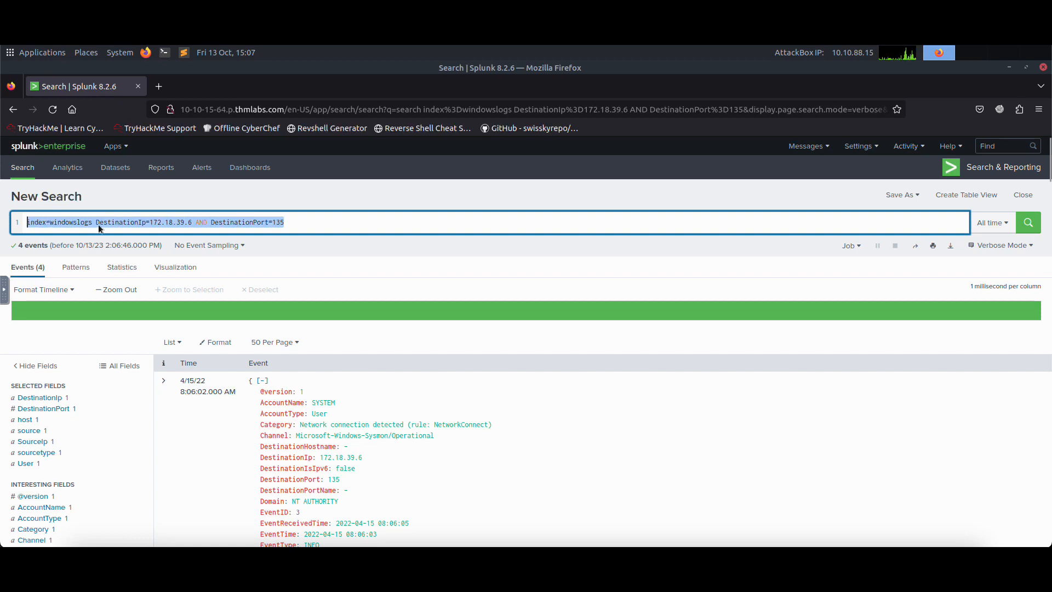
key(BackSpace)
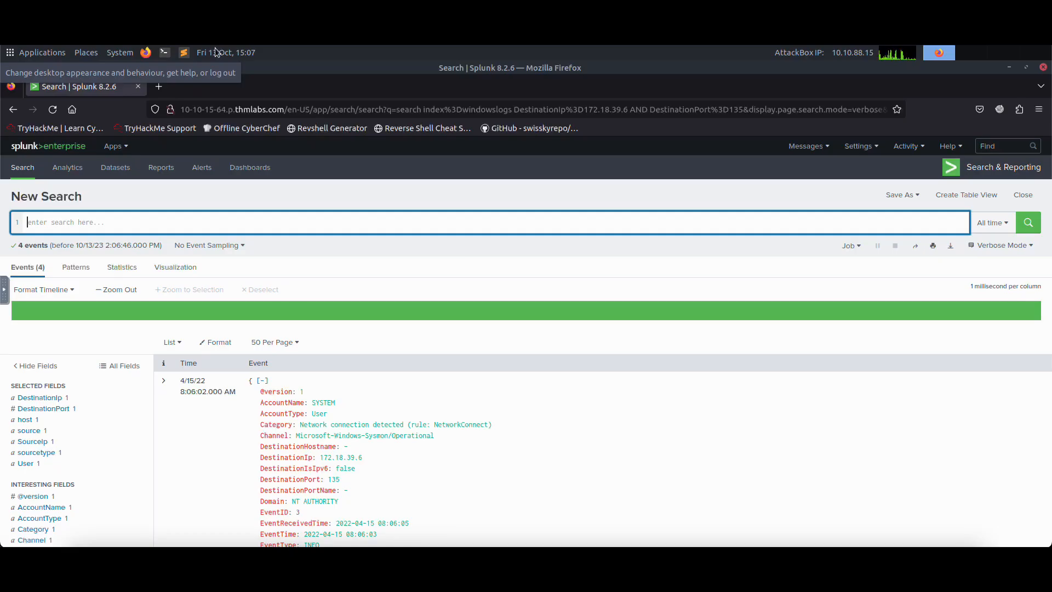
text(index)
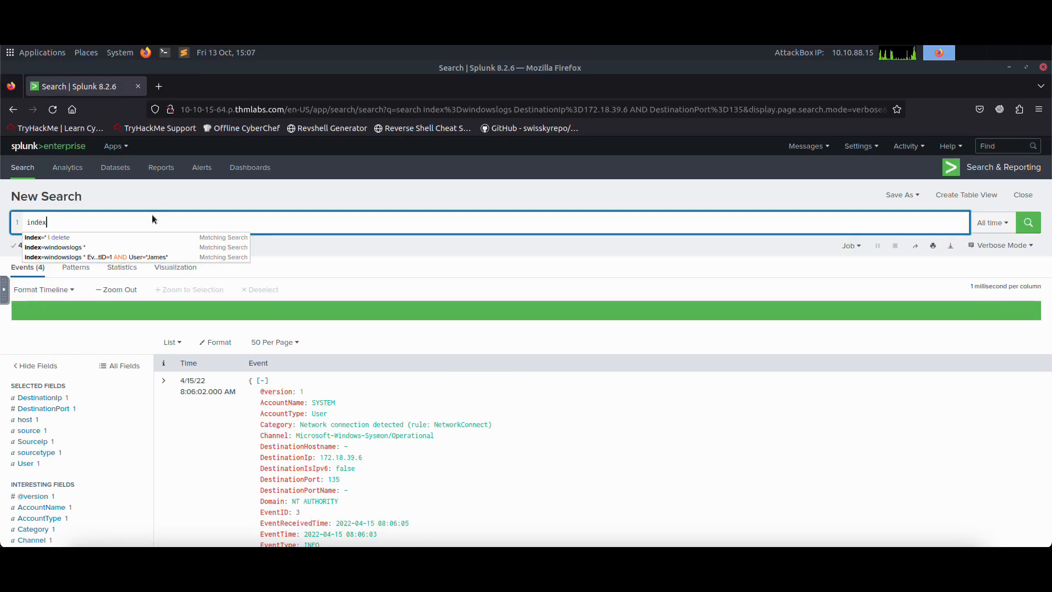
text(=winlo)
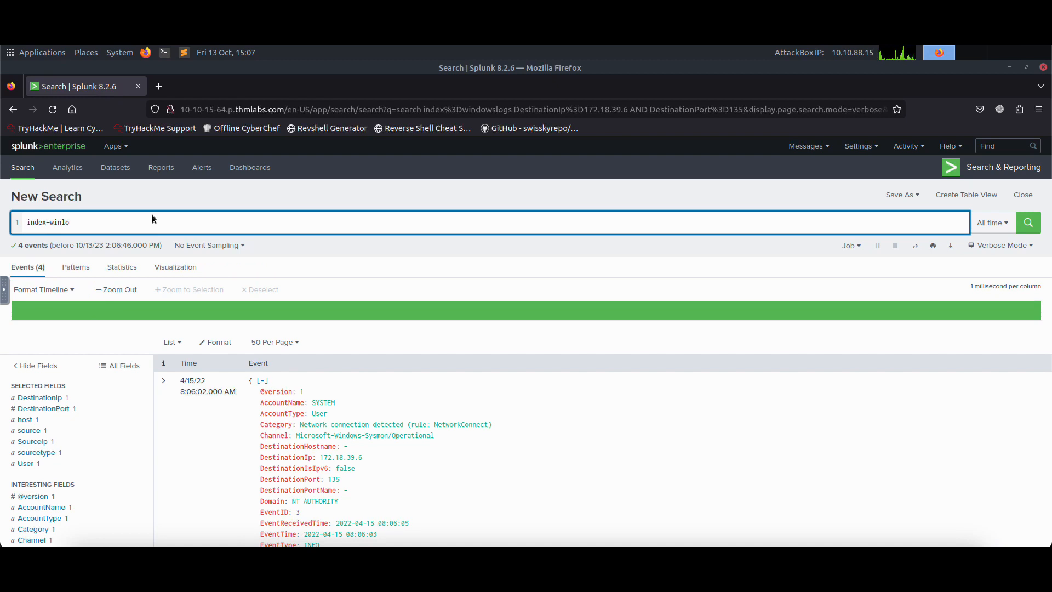
key(BackSpace)
key(BackSpace)
text(d)
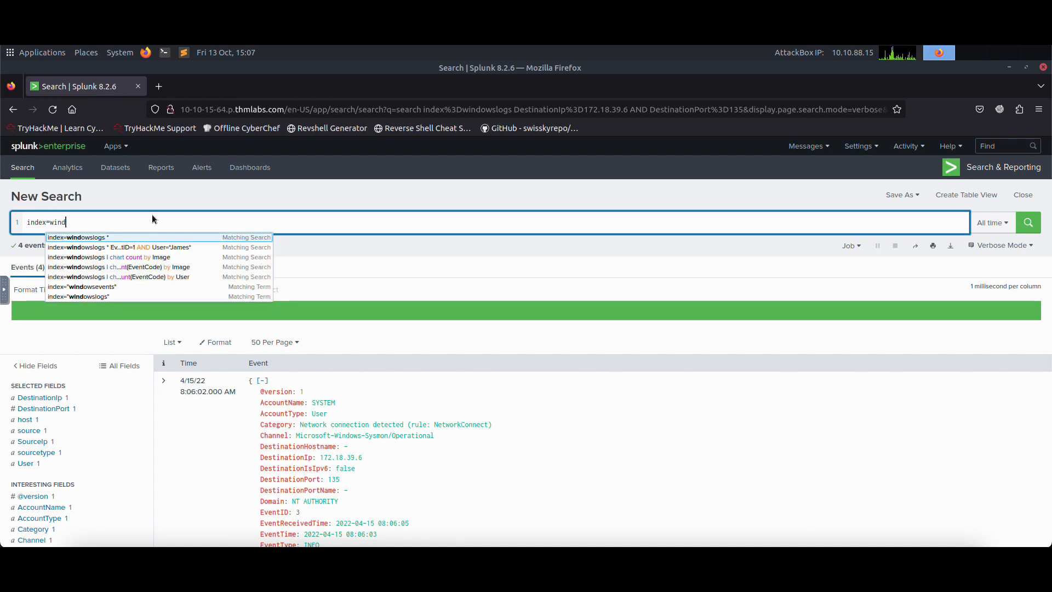
key(Return)
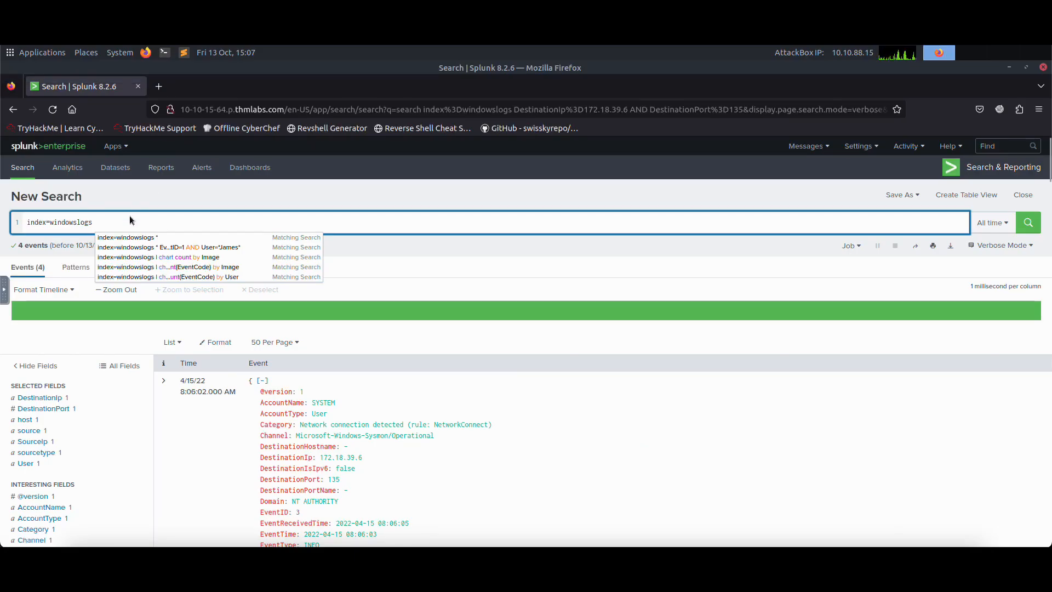
Step: Add the Hostname condition with the quoted host name from Task 4's third question, followed by the field name DestinationIp
text(ostname="Sa)
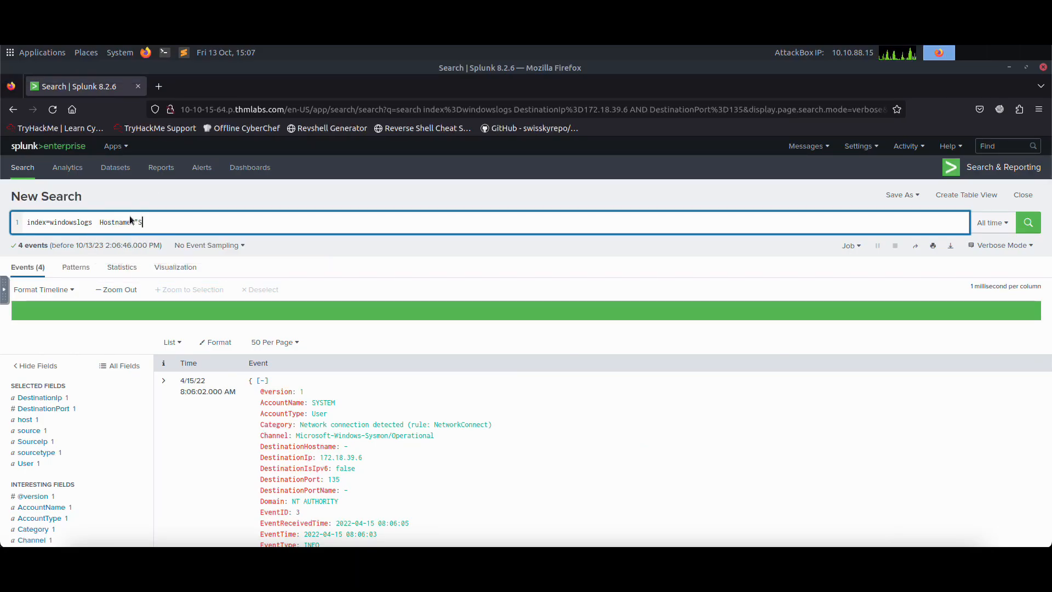
text(lena.Adam)
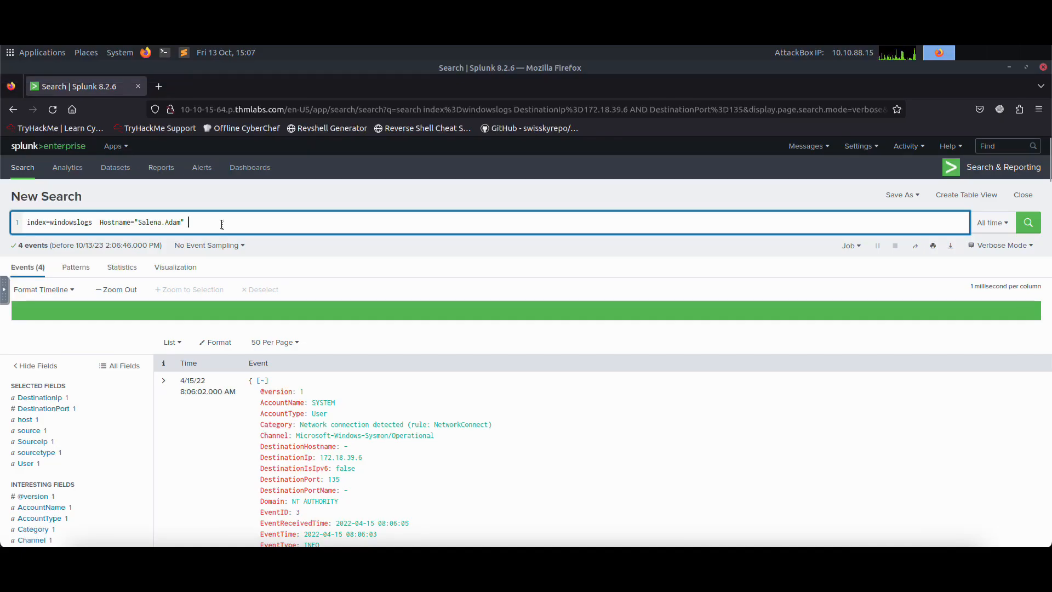
text(destin)
key(BackSpace)
key(BackSpace)
key(BackSpace)
key(BackSpace)
key(BackSpace)
key(BackSpace)
text(DestinationIp)
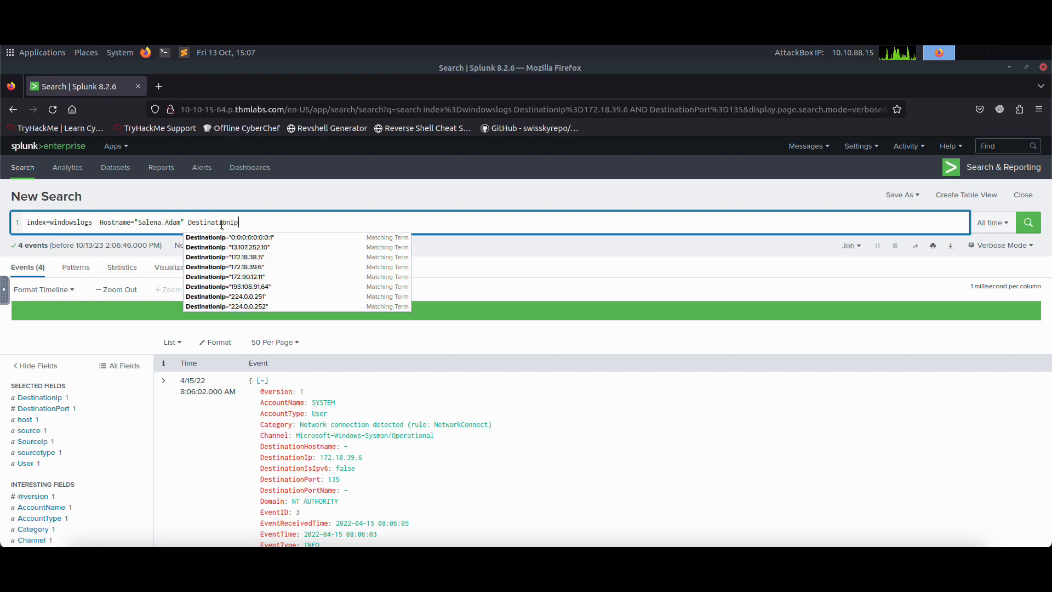
text(="172.18.)
Step: Complete the last condition as DestinationIp="172.18.38.5", checking it against the question, and run the search
key(ctrl+Tab)
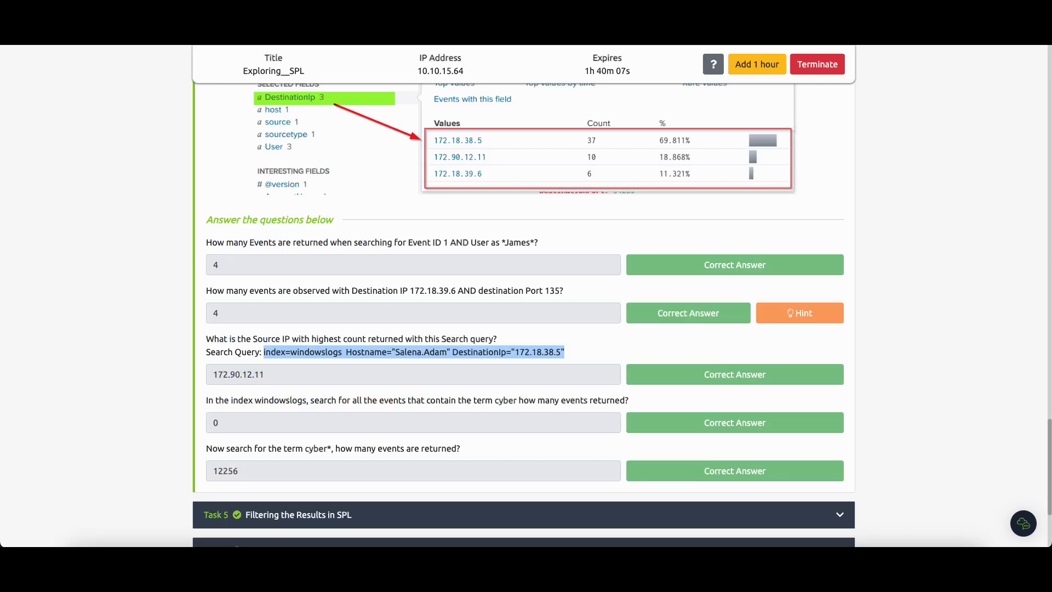
key(ctrl+Tab)
text(.)
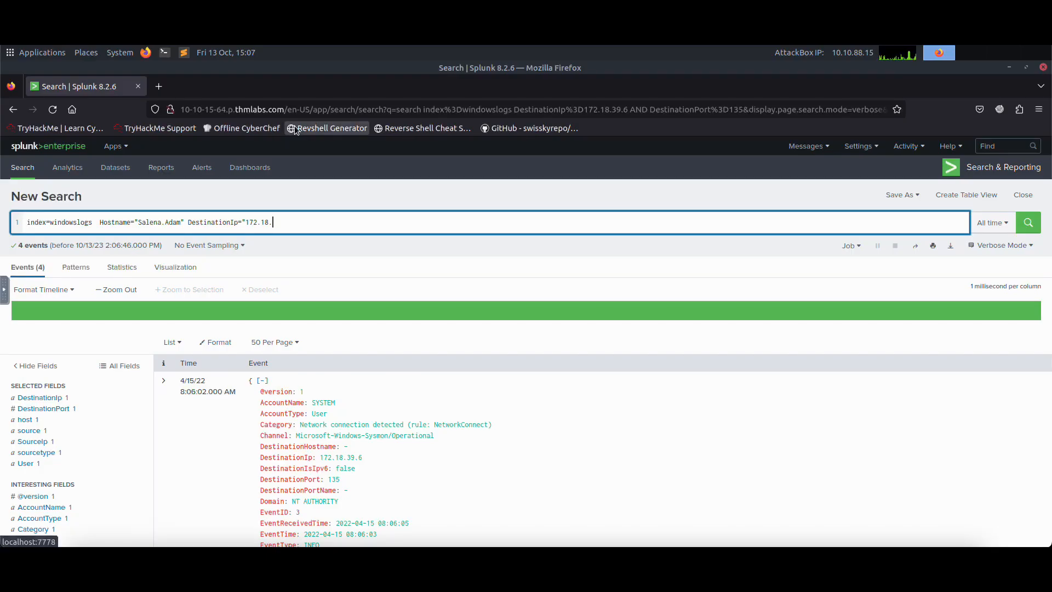
text(38.5)
key(Return)
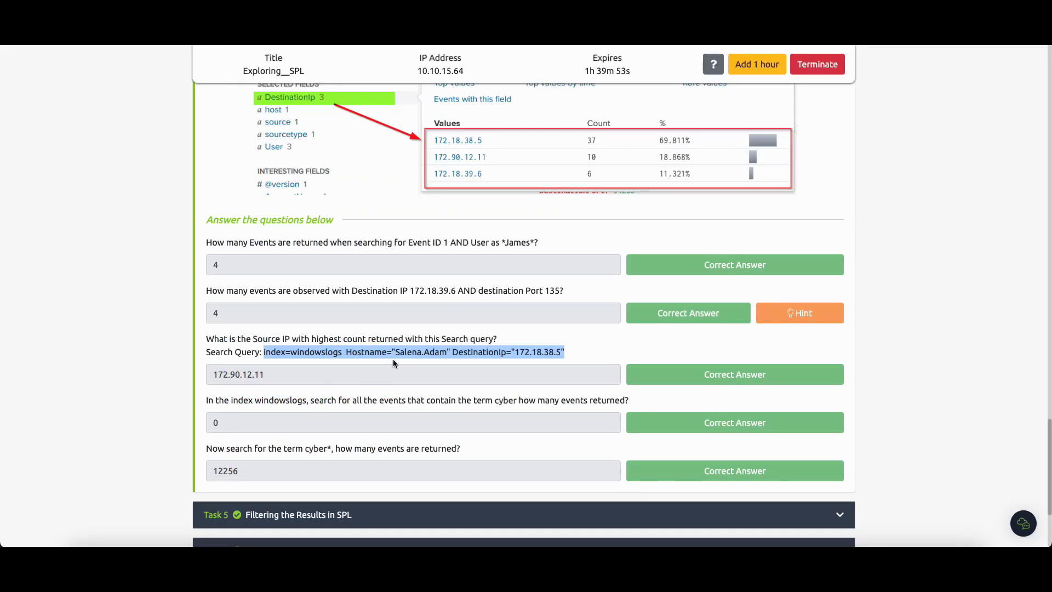
Step: Display the value breakdown of the SourceIp field and compare its most frequent value with the answer to Task 4's third question
drag(254, 340, 357, 340)
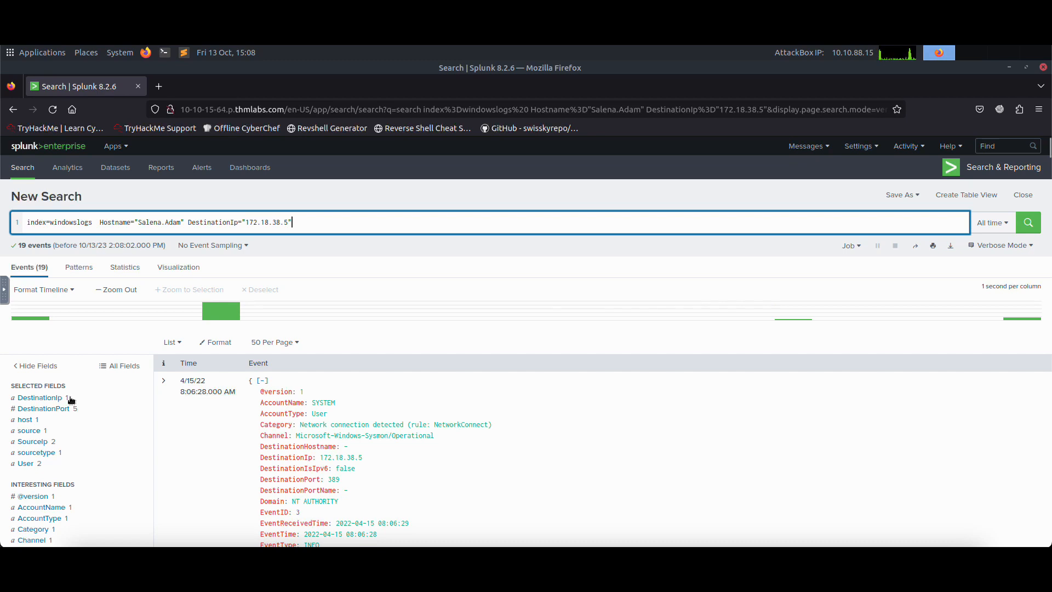
click(33, 442)
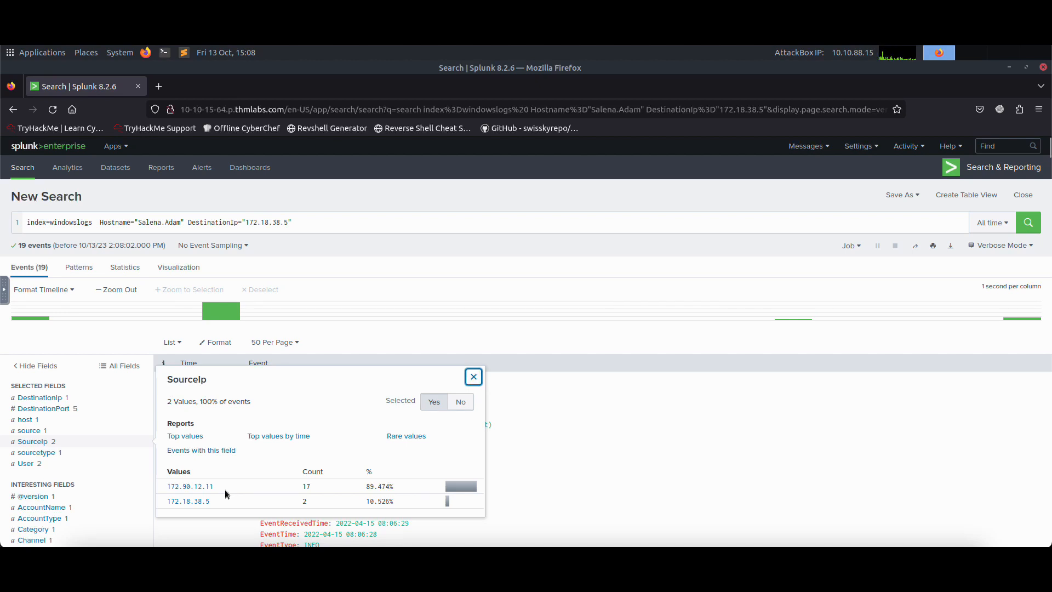
drag(222, 489, 165, 488)
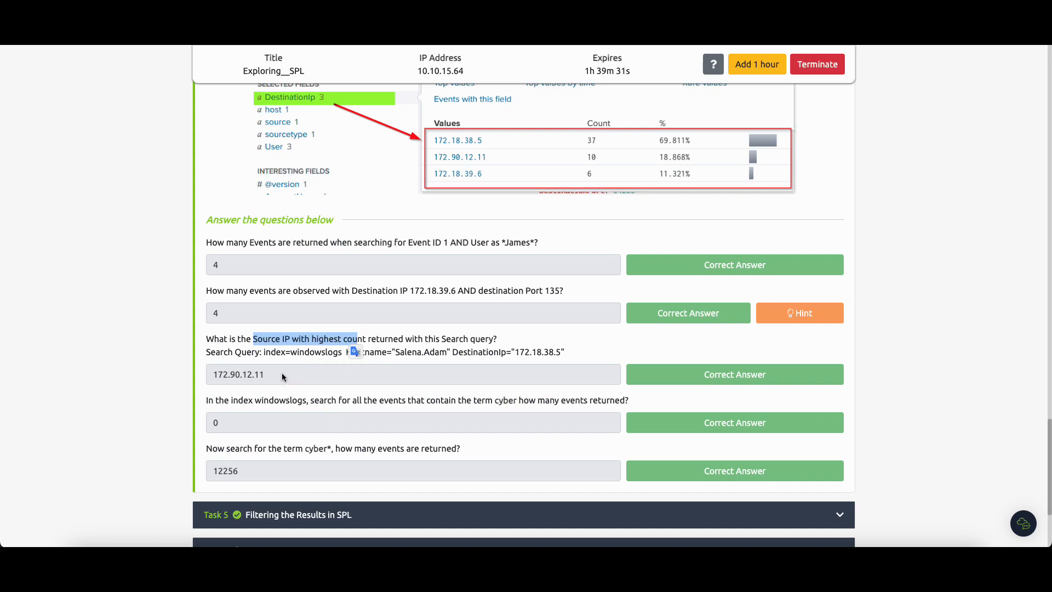
drag(286, 379, 204, 370)
click(324, 425)
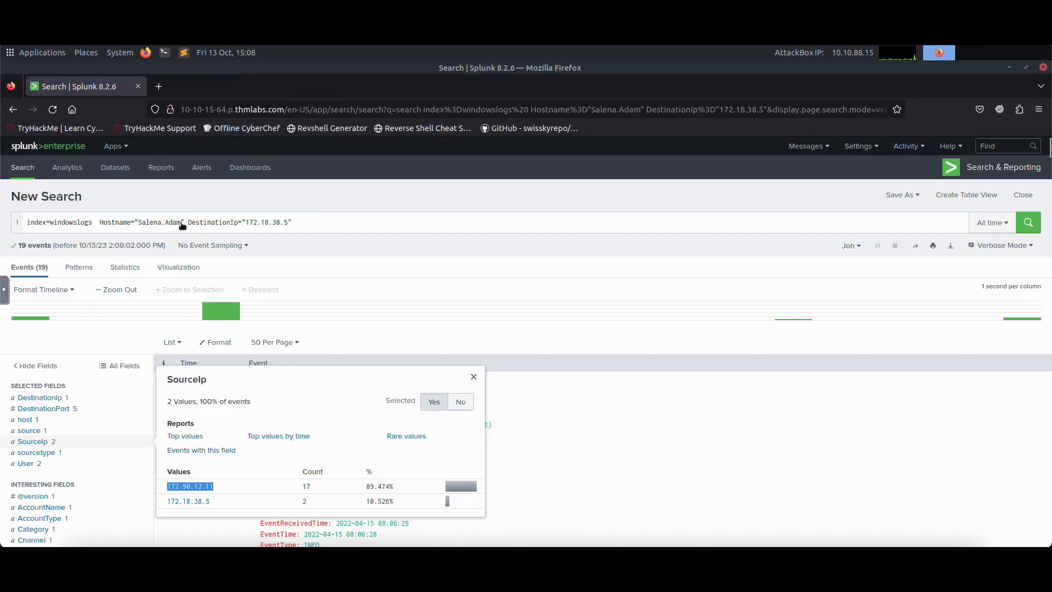
Step: Replace the whole query with the term cyber and run the search
click(181, 222)
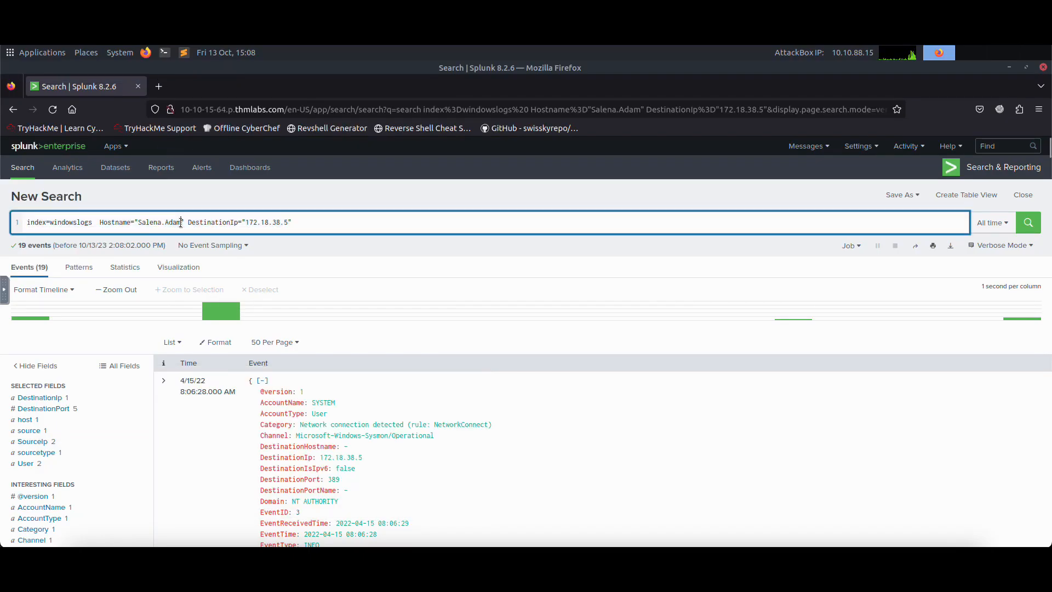
drag(301, 222, 19, 220)
text(cyb)
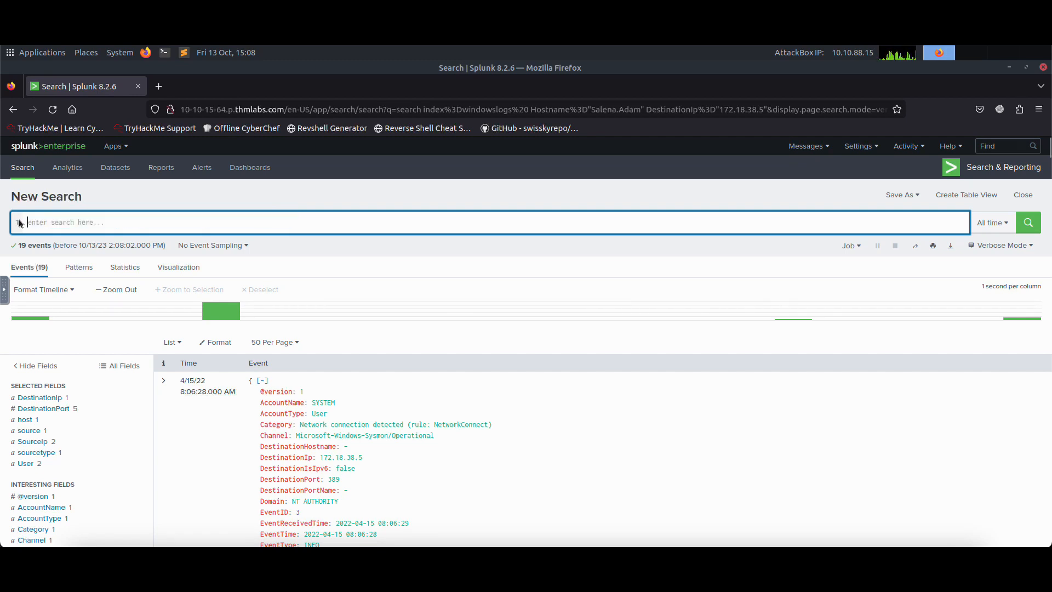
text(er)
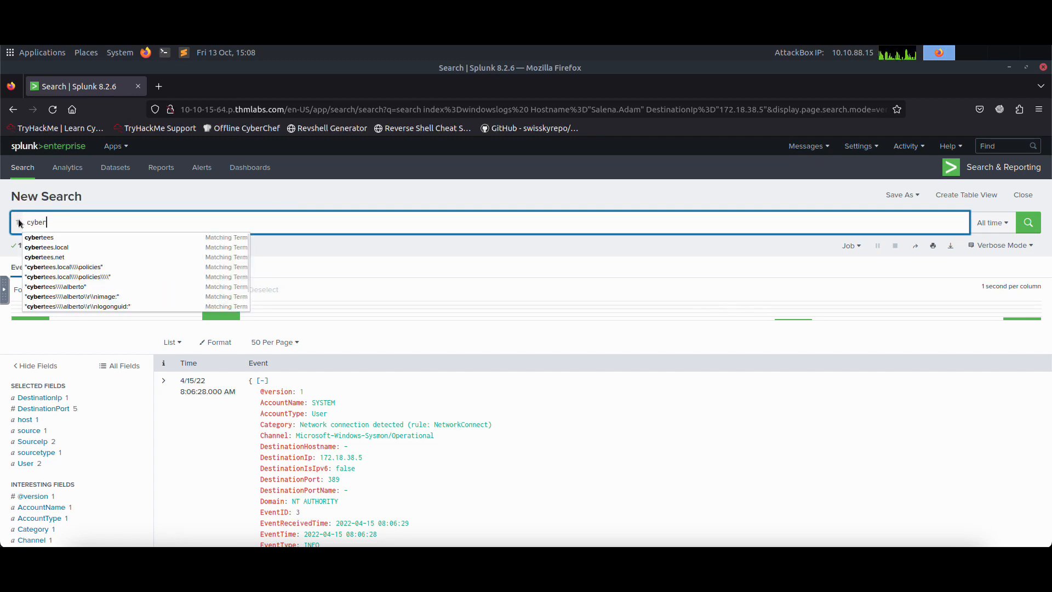
key(Return)
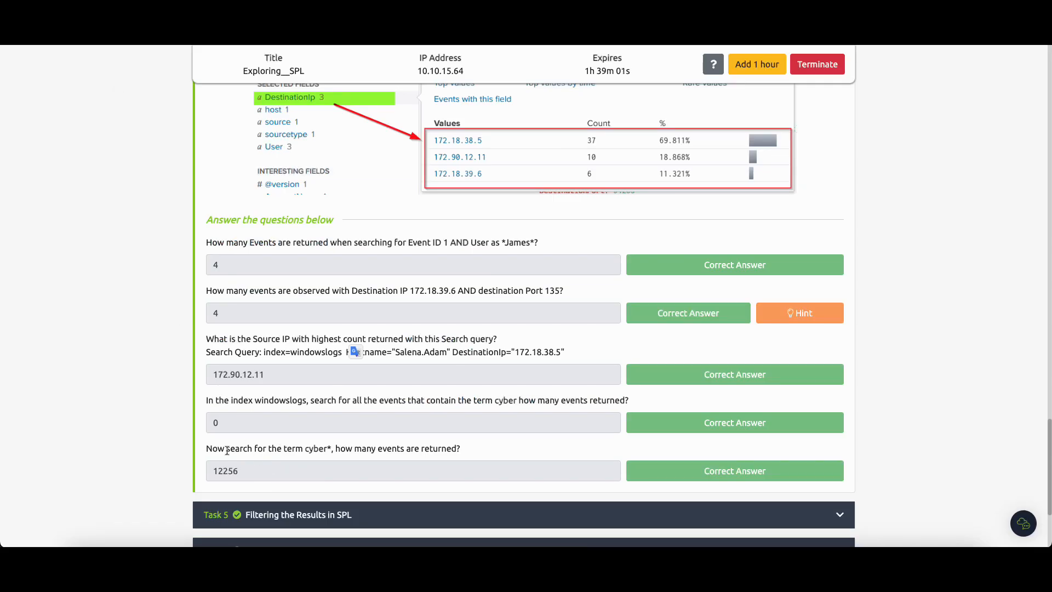
Step: Run the search for cyber* as Task 4's last question asks and compare the event count with the recorded answer
drag(296, 449, 328, 449)
click(310, 452)
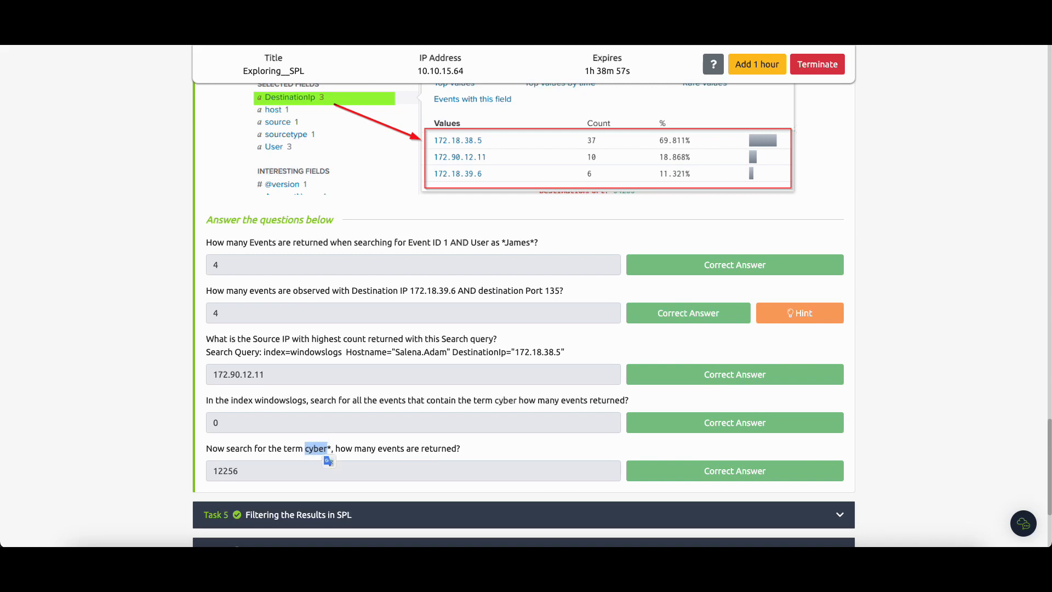
click(200, 28)
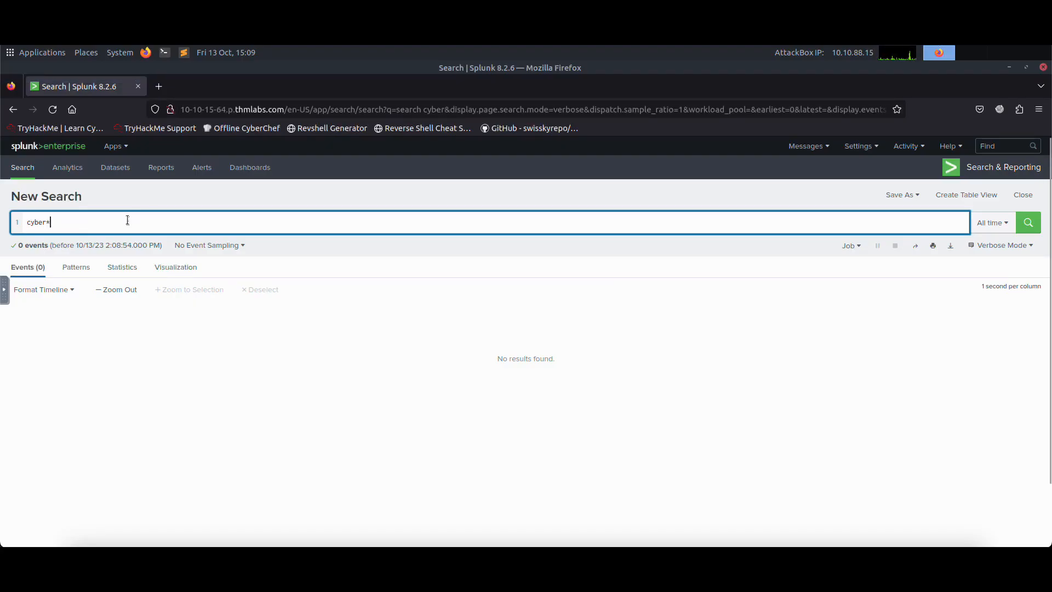
key(Return)
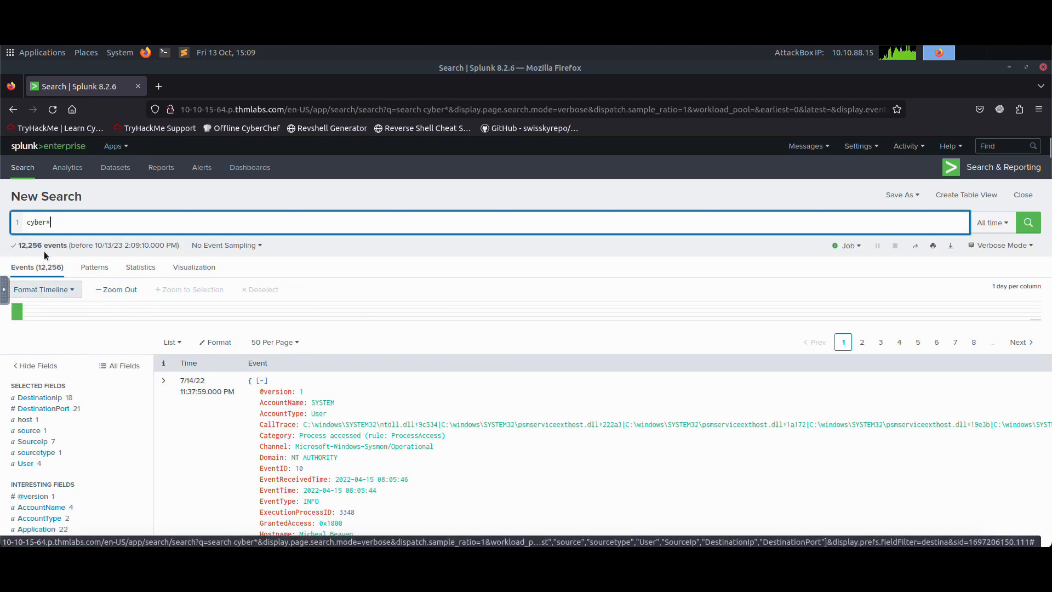
drag(18, 245, 66, 245)
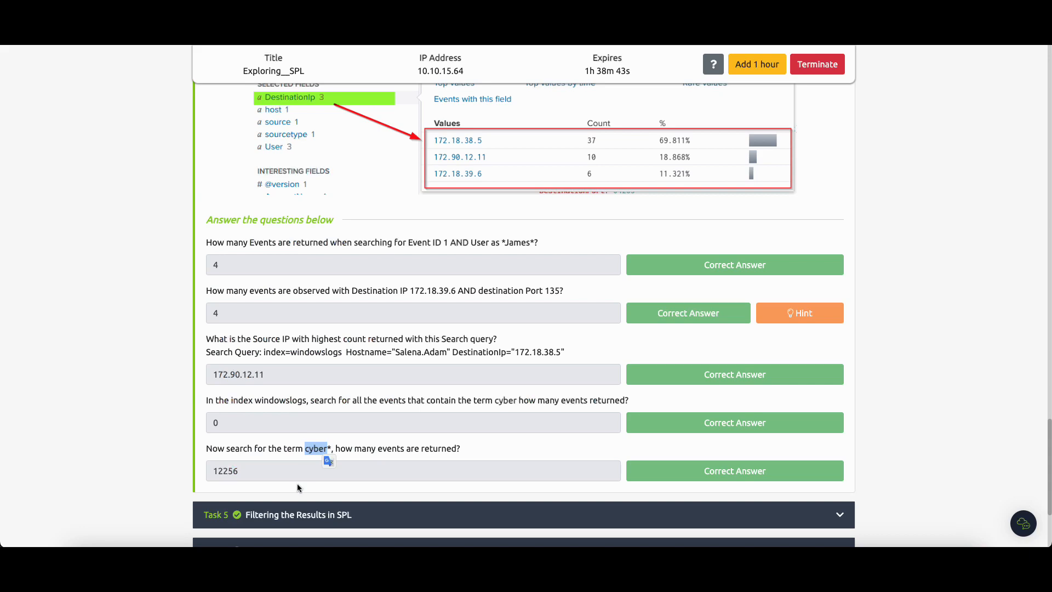
drag(242, 471, 197, 471)
Step: Expand Task 5, Filtering the Results in SPL, and copy the search query from its first question
scroll(152, 310, down, 3)
click(304, 261)
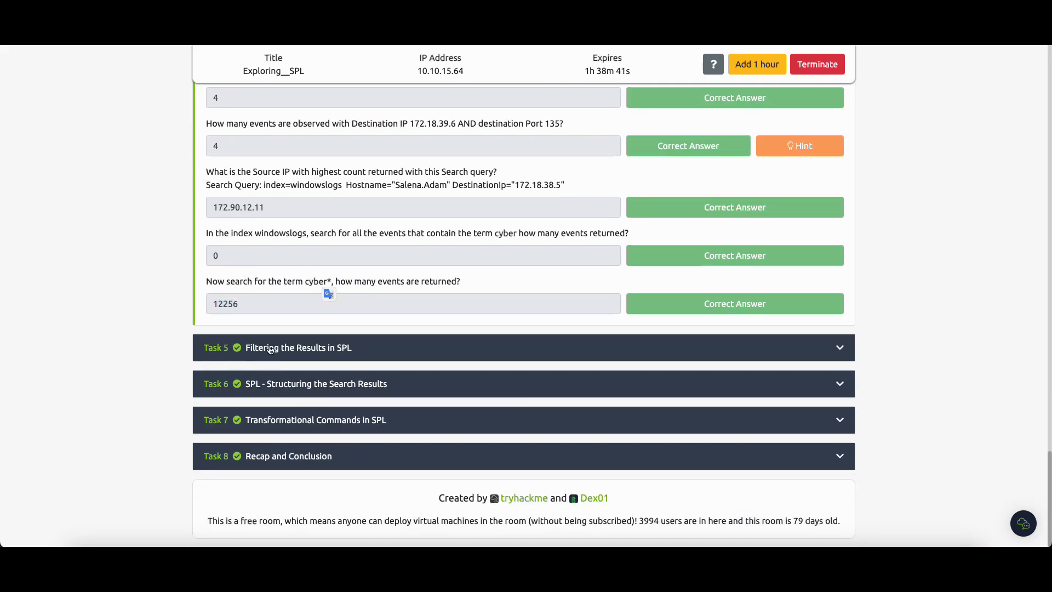
click(269, 349)
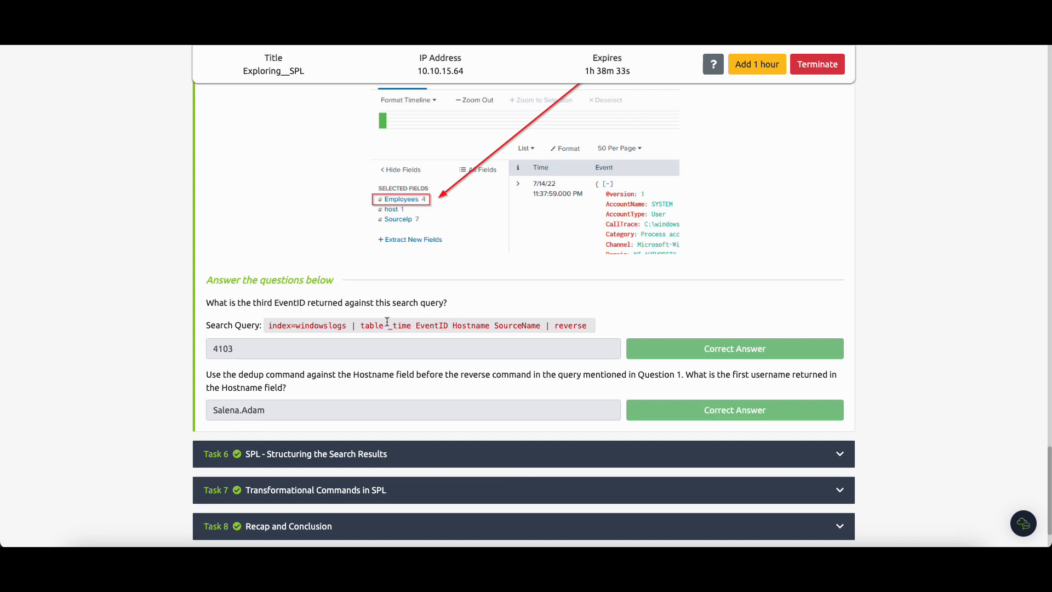
drag(265, 325, 585, 325)
right_click(591, 326)
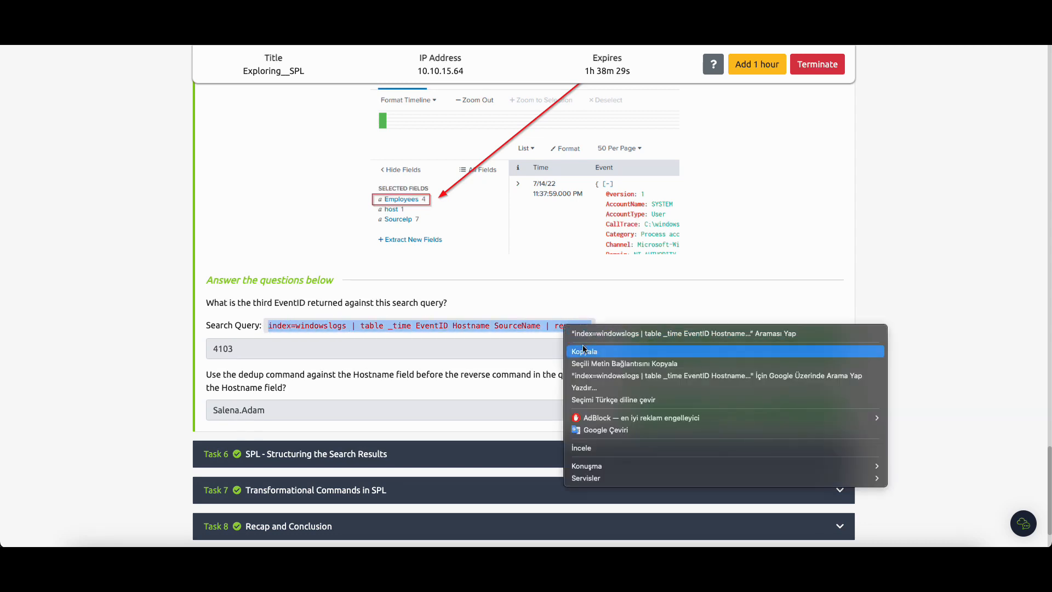
click(583, 349)
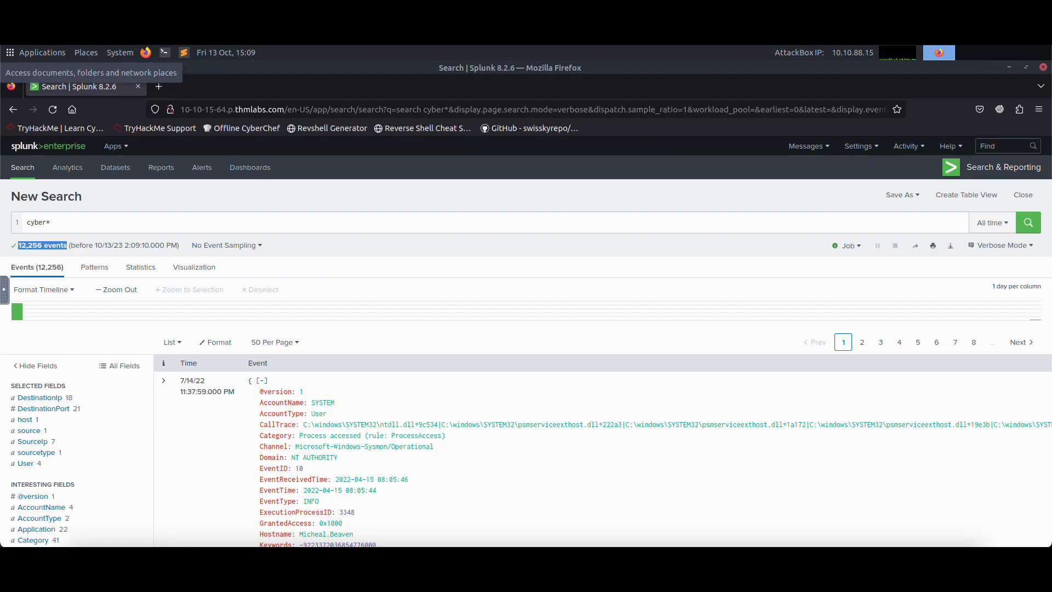
Step: Replace the cyber* query in the Splunk search with index=windowslogs
right_click(274, 109)
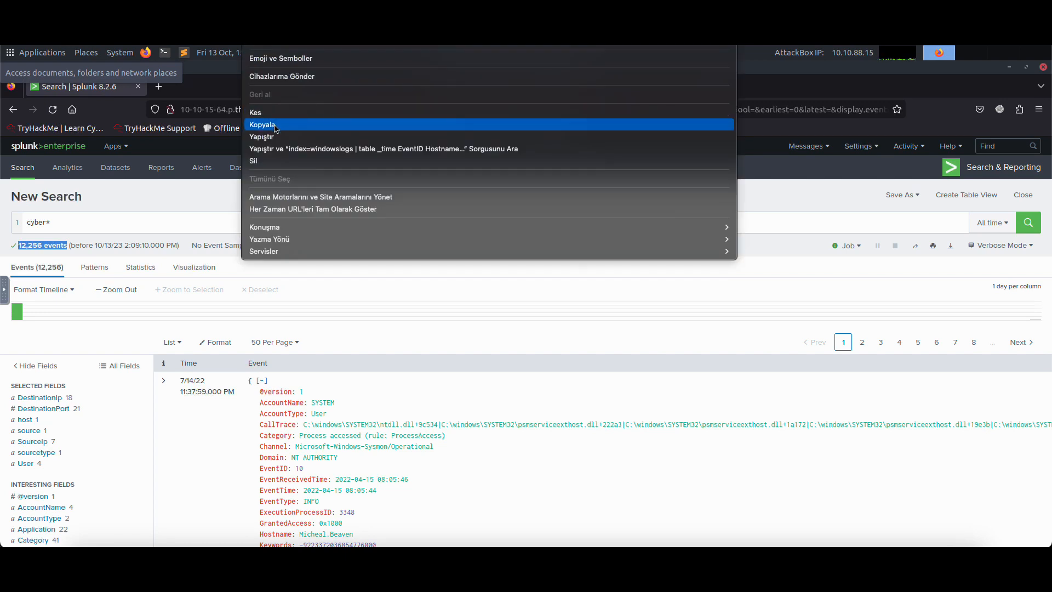
key(Escape)
click(192, 227)
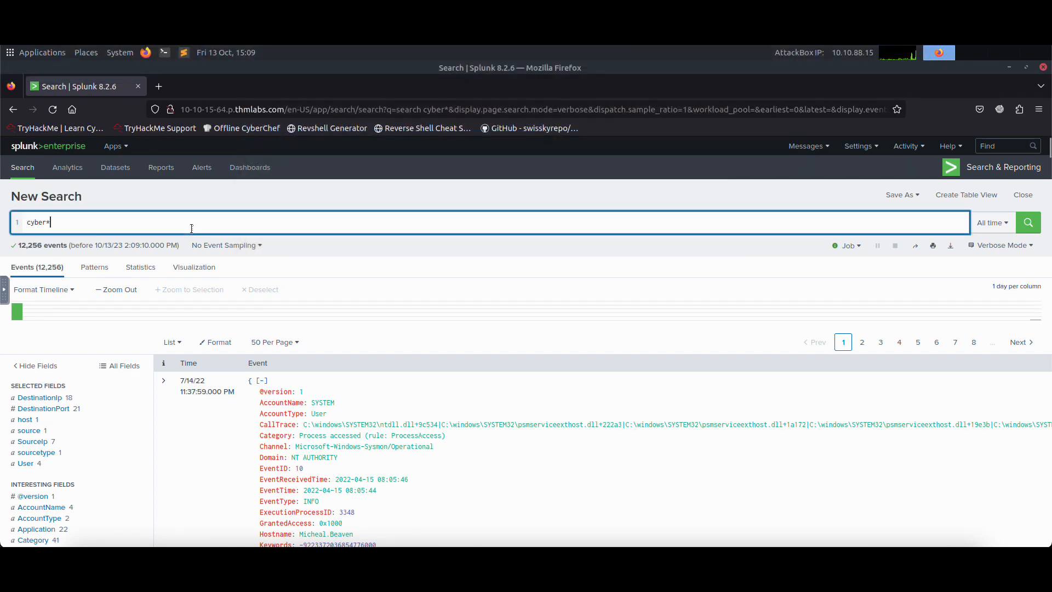
key(BackSpace)
key(BackSpace)
key(BackSpace)
key(BackSpace)
key(BackSpace)
key(BackSpace)
text(index=windowslogs )
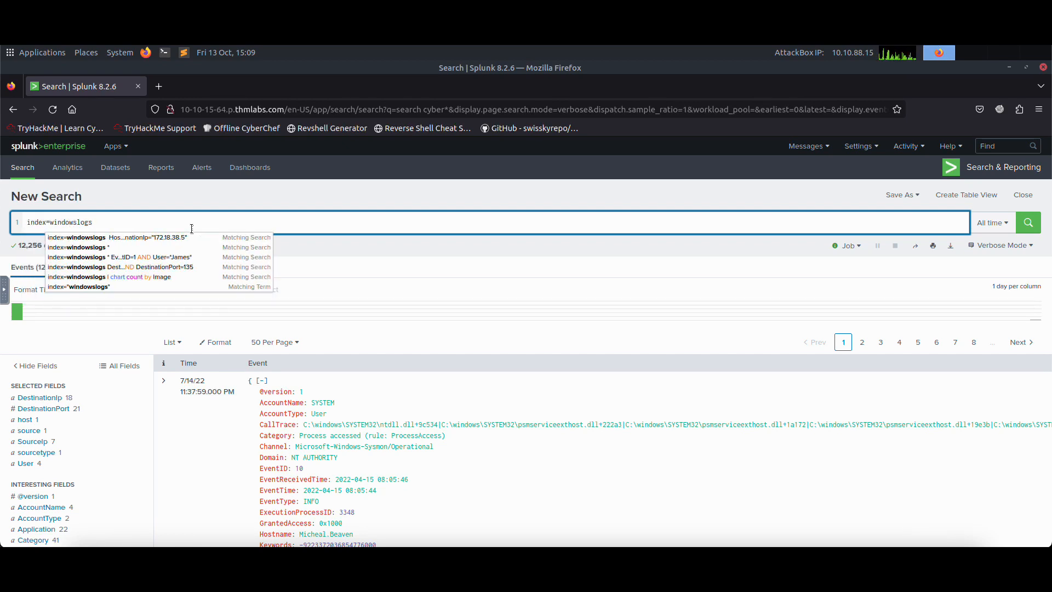
text(| table )
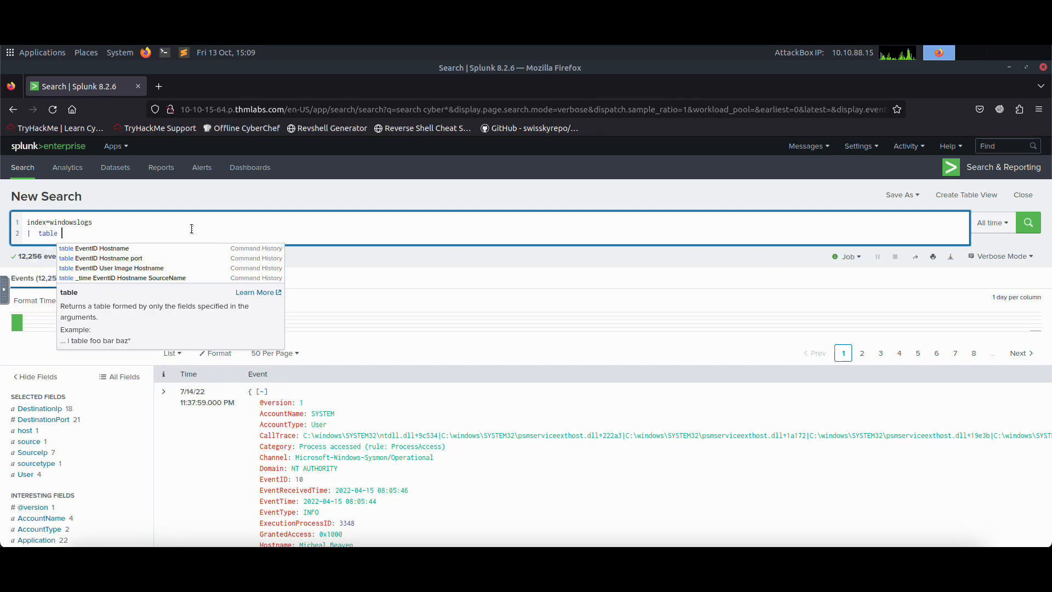
text(_time)
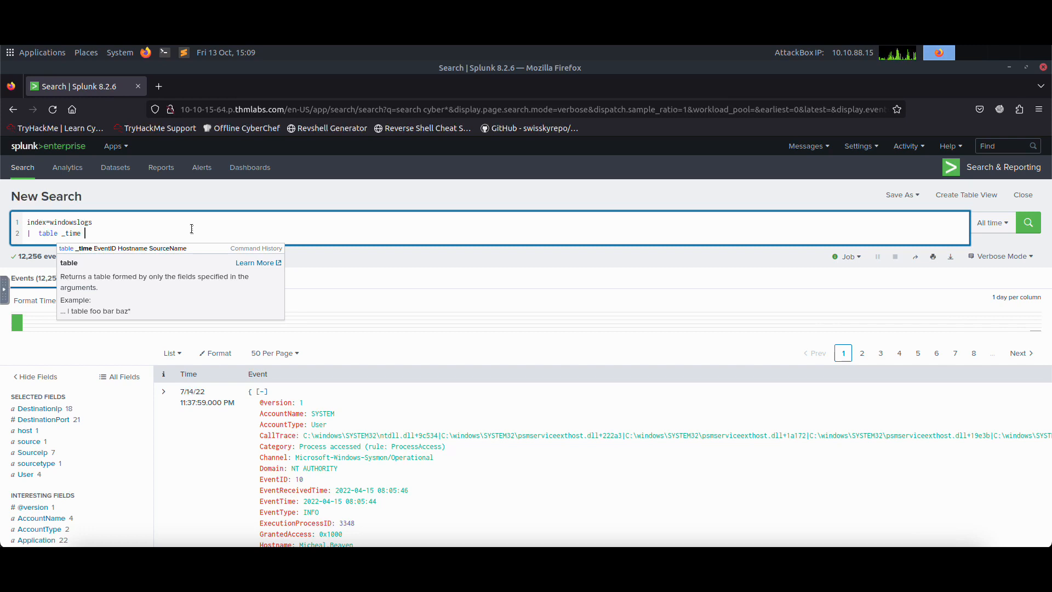
text( EventID Hostname Sour)
Step: Add a table command to the query with the fields _time, EventID, Hostname and SourceName
key(BackSpace)
text(urceName)
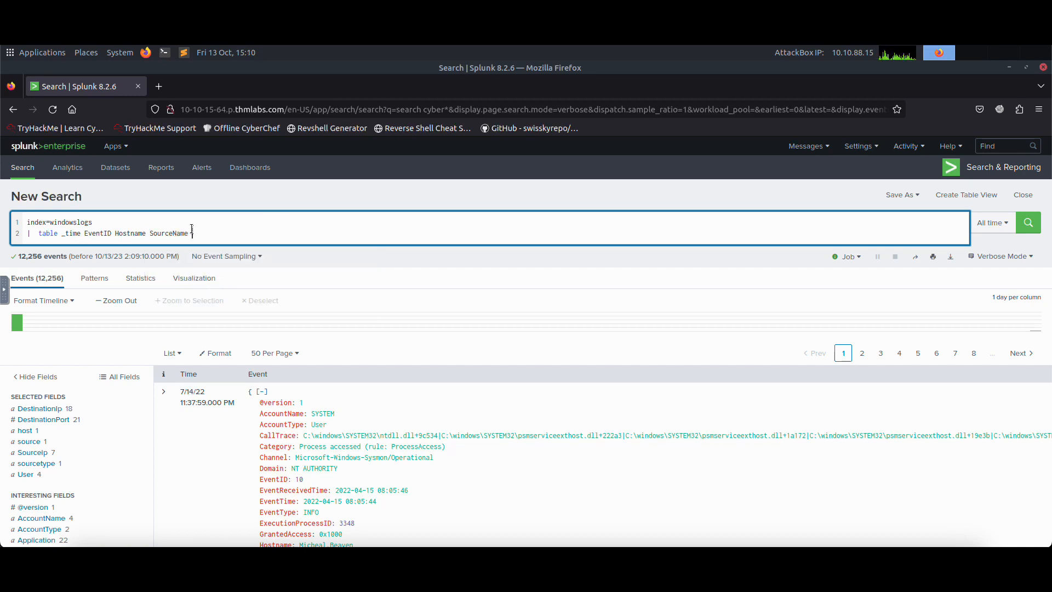
Step: Append the reverse command on a new line of the query and run the search
key(shift+Return)
text(| revbers)
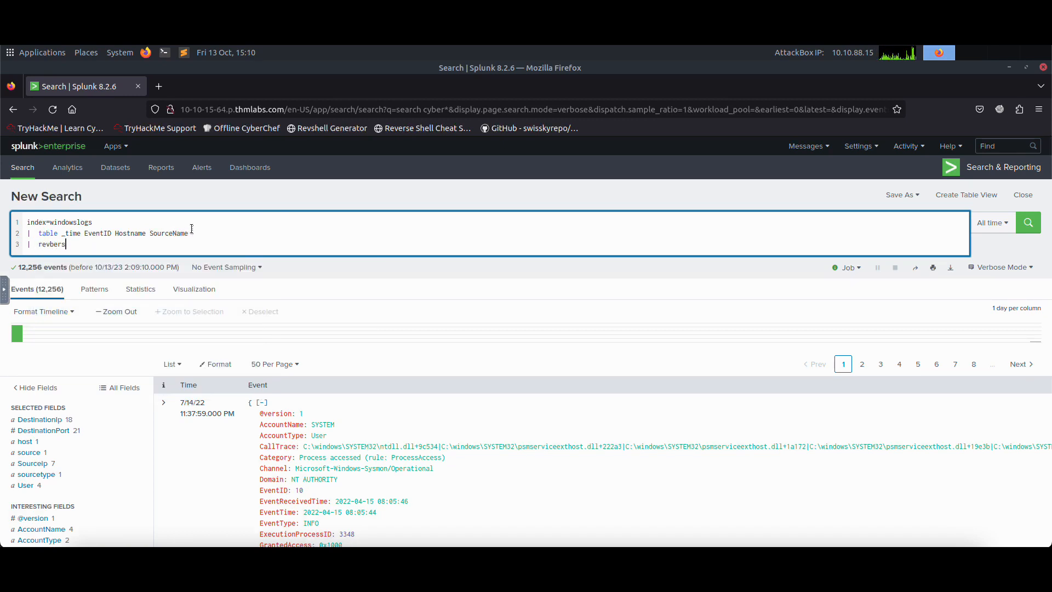
key(BackSpace)
text(erse)
key(Return)
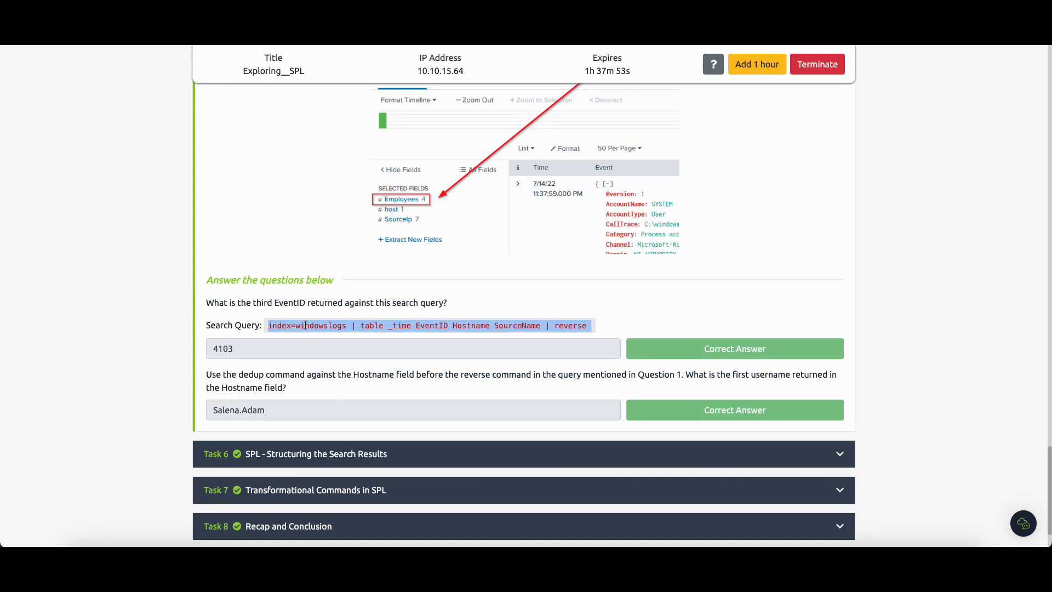
Step: Compare the third EventID with the recorded answer to Task 5's first question and read the second question about dedup
click(235, 30)
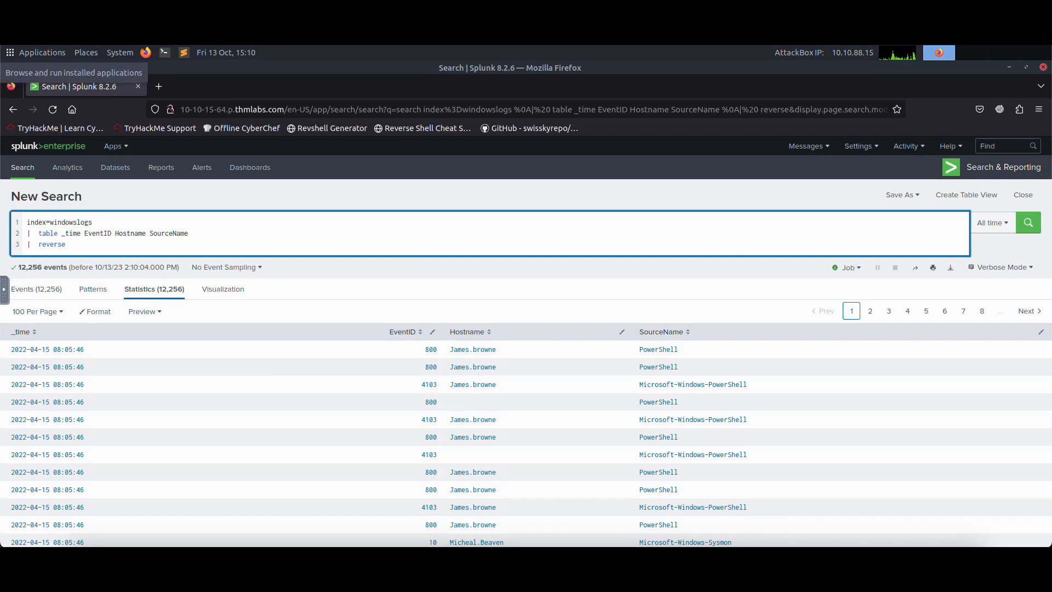
click(60, 30)
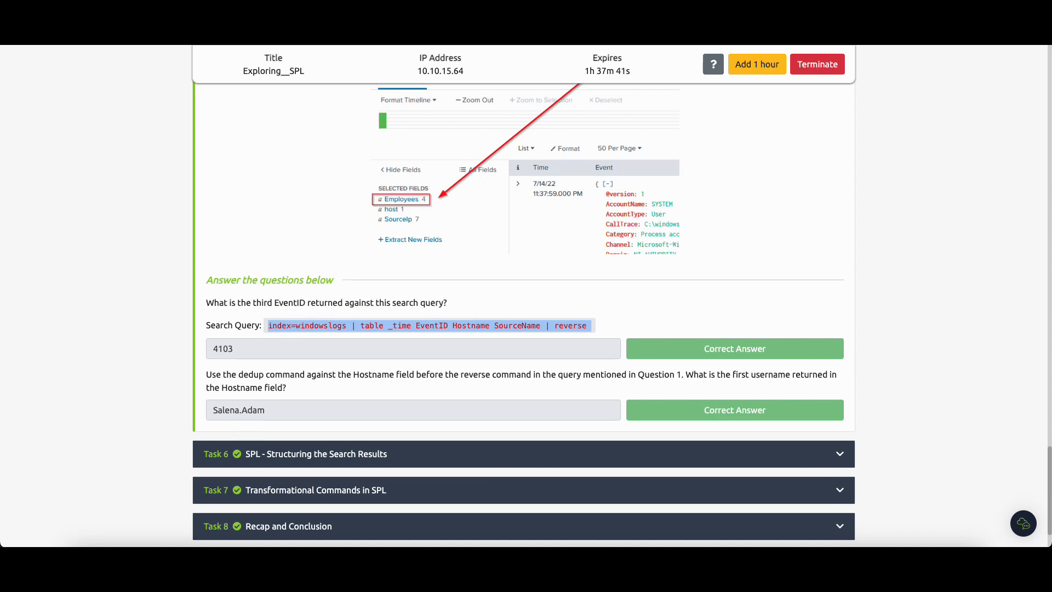
click(219, 30)
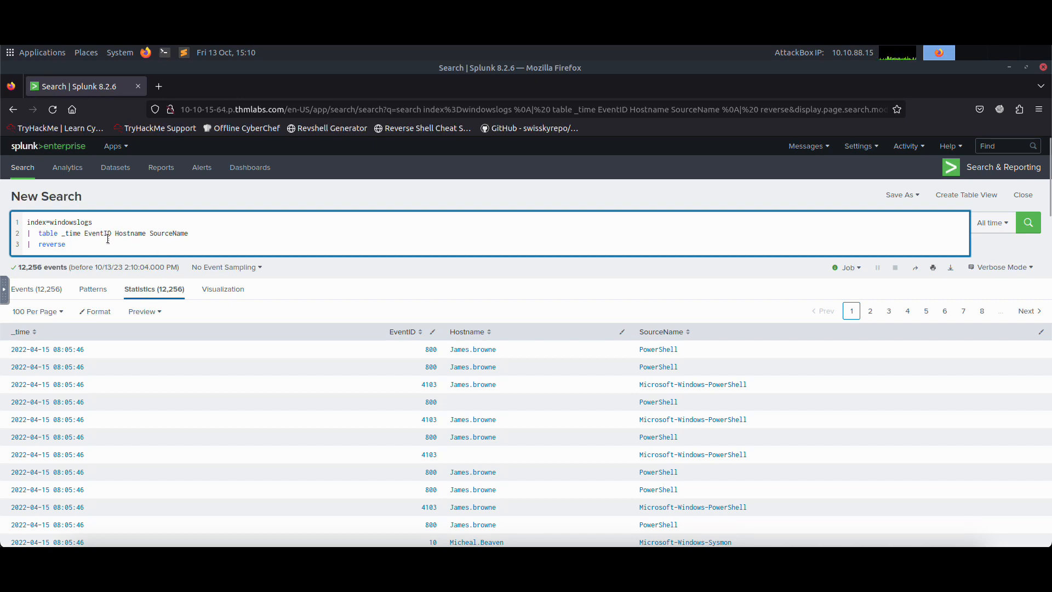
Step: Insert dedup Hostname before the reverse command in the query and run the search
double_click(54, 244)
text(dedup Host)
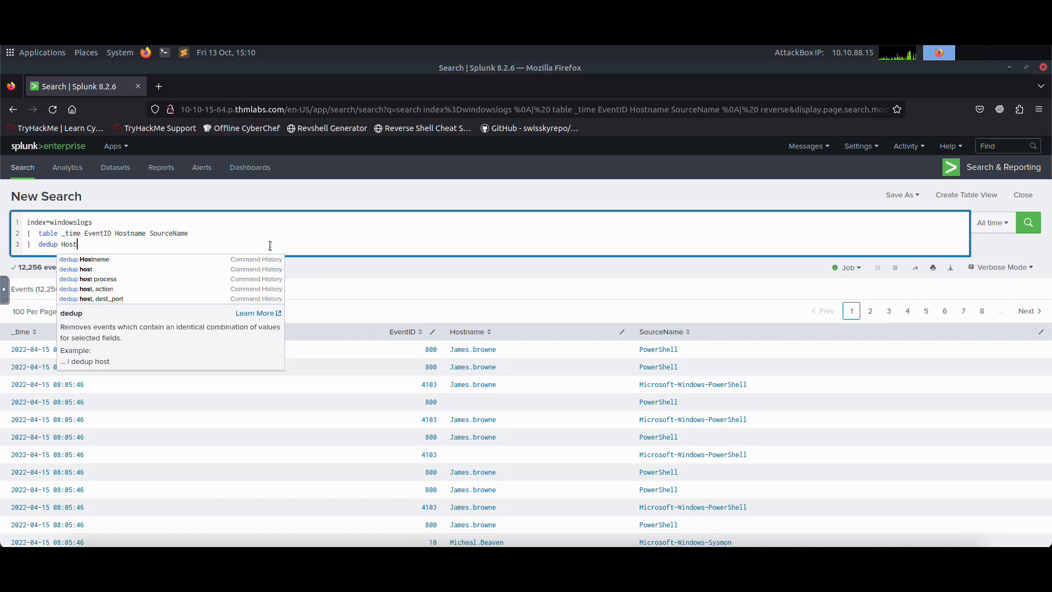
text(name)
key(shift+Return)
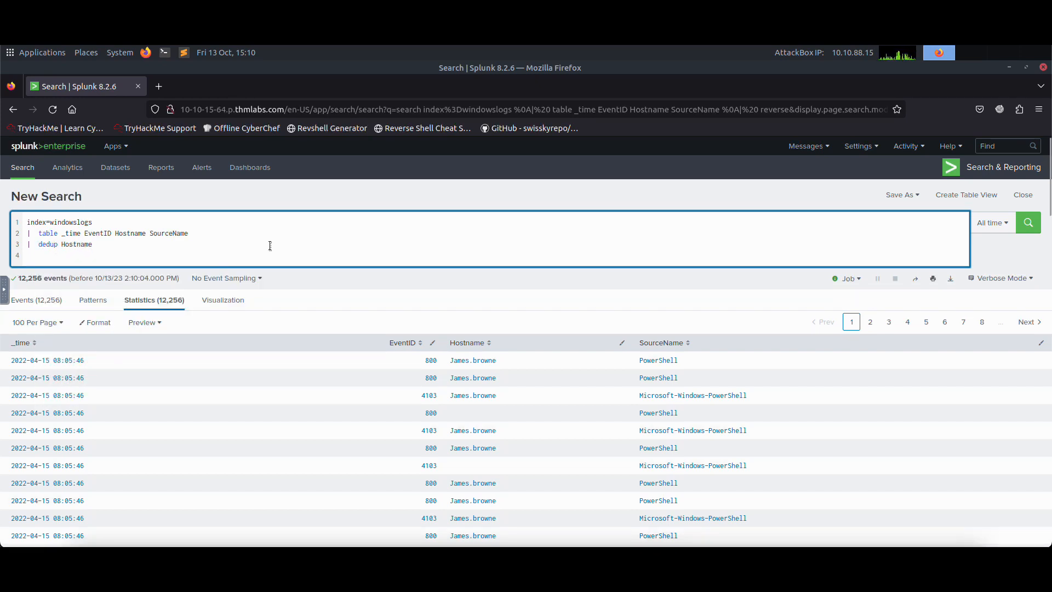
text(| reverse)
key(Return)
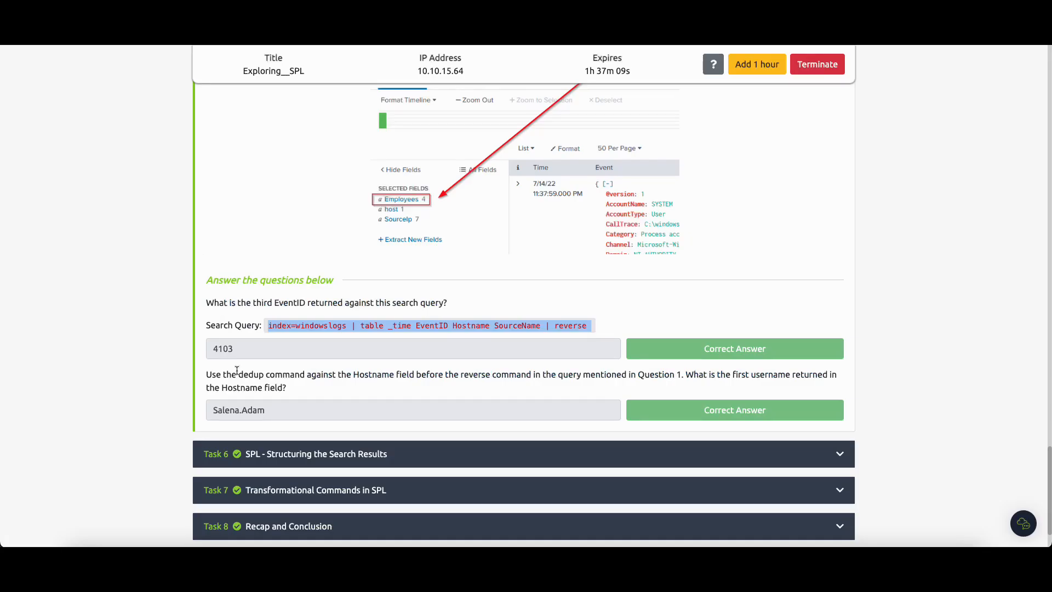
Step: Expand Task 6, SPL - Structuring the Search Results, on the TryHackMe page and copy the search query from its first question
drag(265, 406, 179, 403)
scroll(263, 392, down, 1)
click(268, 391)
scroll(287, 366, down, 8)
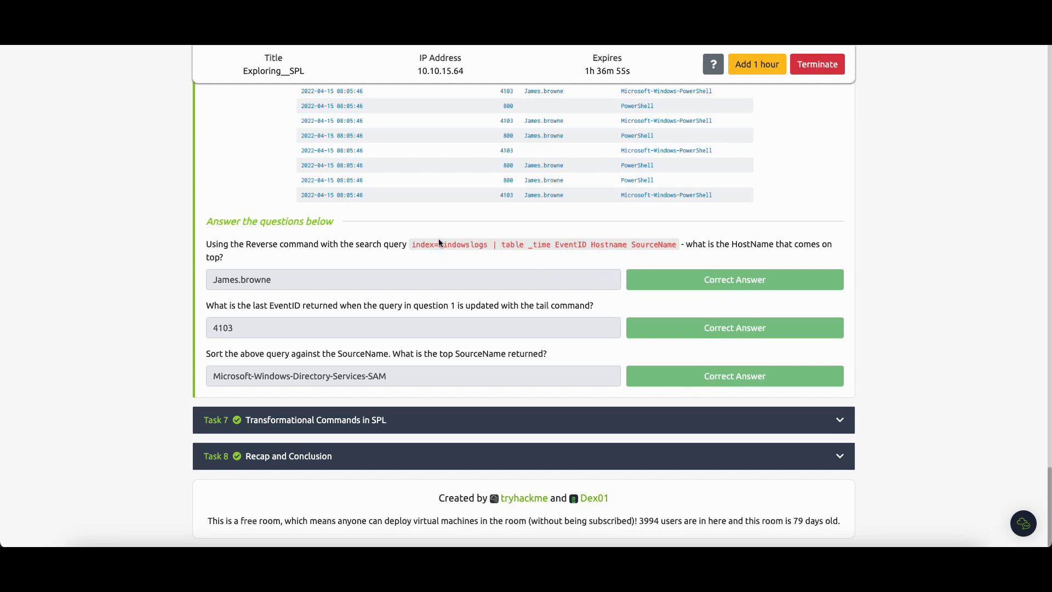
drag(412, 244, 676, 248)
right_click(668, 246)
click(682, 271)
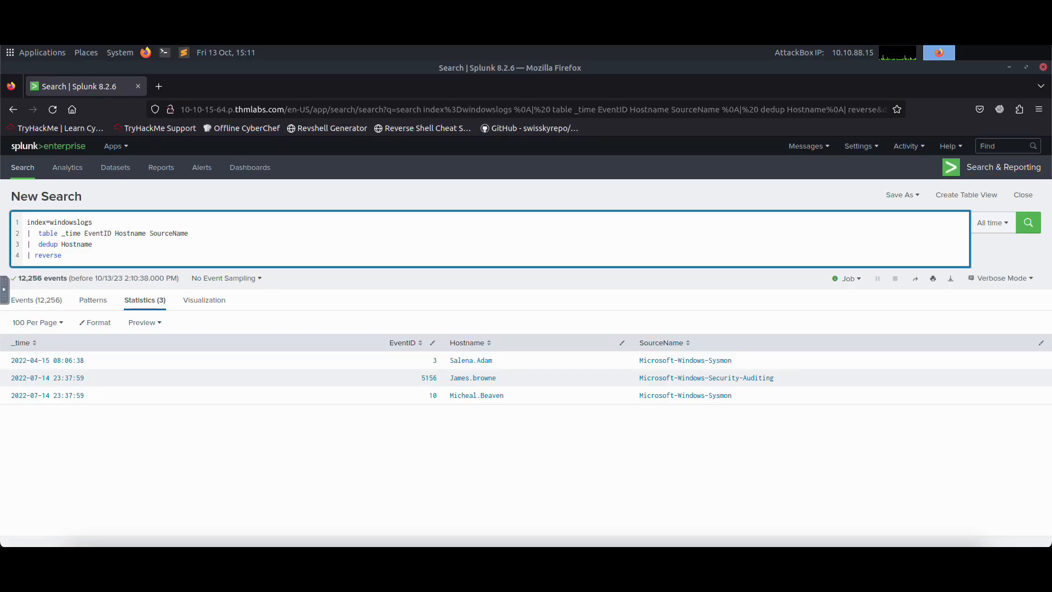
Step: Paste the copied query into the outer browser's address bar for reference, and replace the whole Splunk query with index=windowslogs
right_click(372, 55)
click(386, 135)
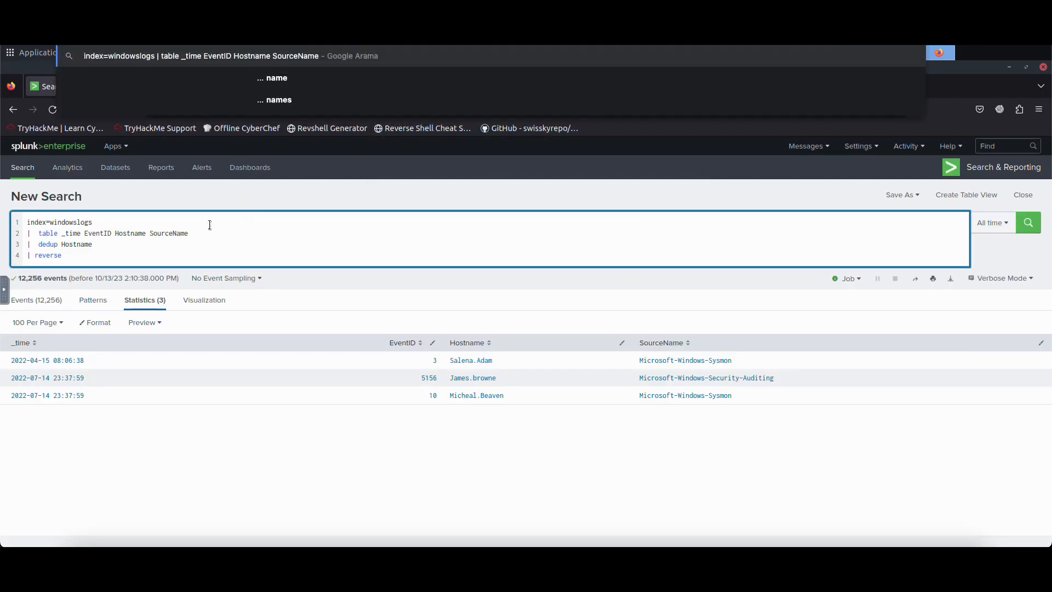
drag(145, 255, 23, 225)
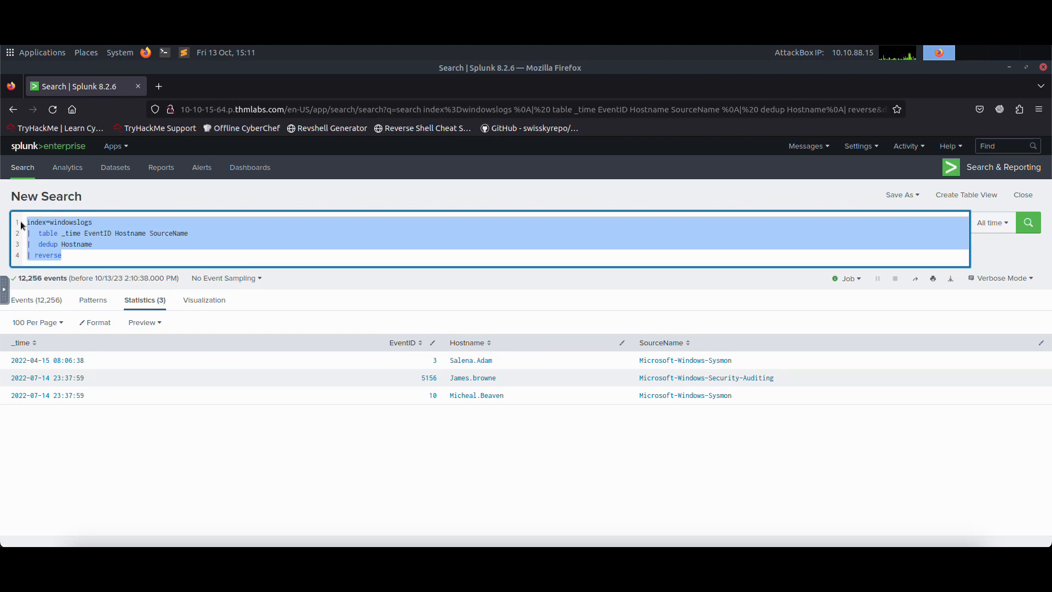
text(index=w)
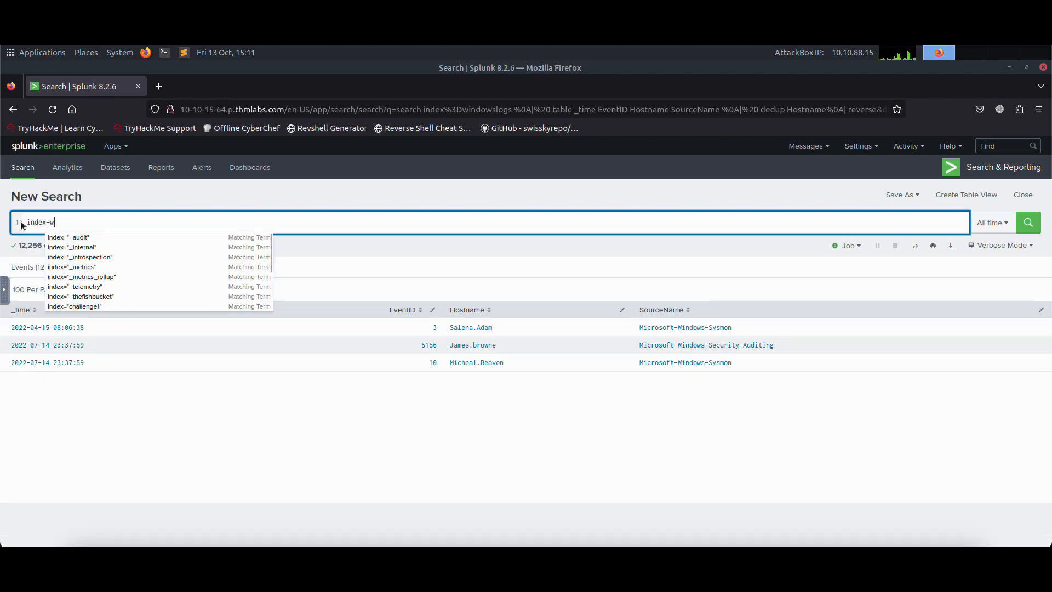
text(ni)
key(BackSpace)
key(BackSpace)
text(indw)
key(BackSpace)
text(owslogs)
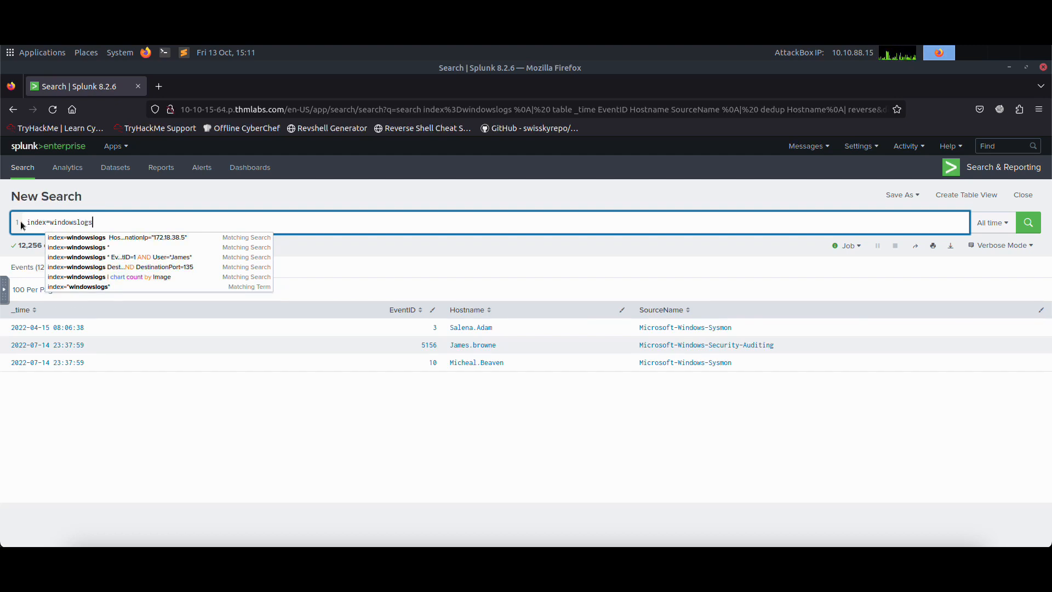
text( | table)
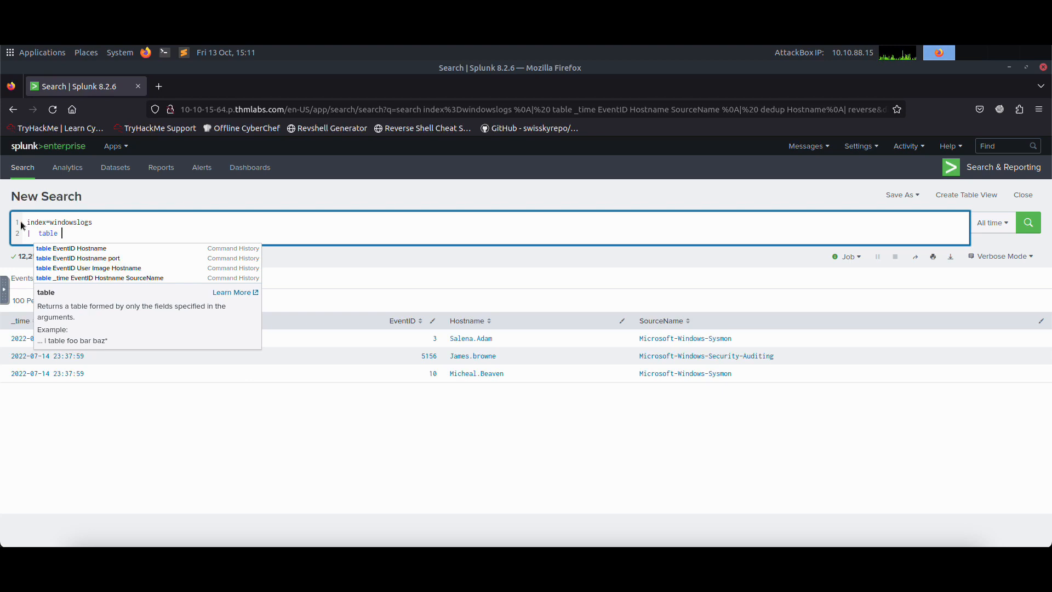
text(|)
Step: Pipe the windowslogs index into a table command listing _time, EventID, Hostname and SourceName
key(BackSpace)
key(BackSpace)
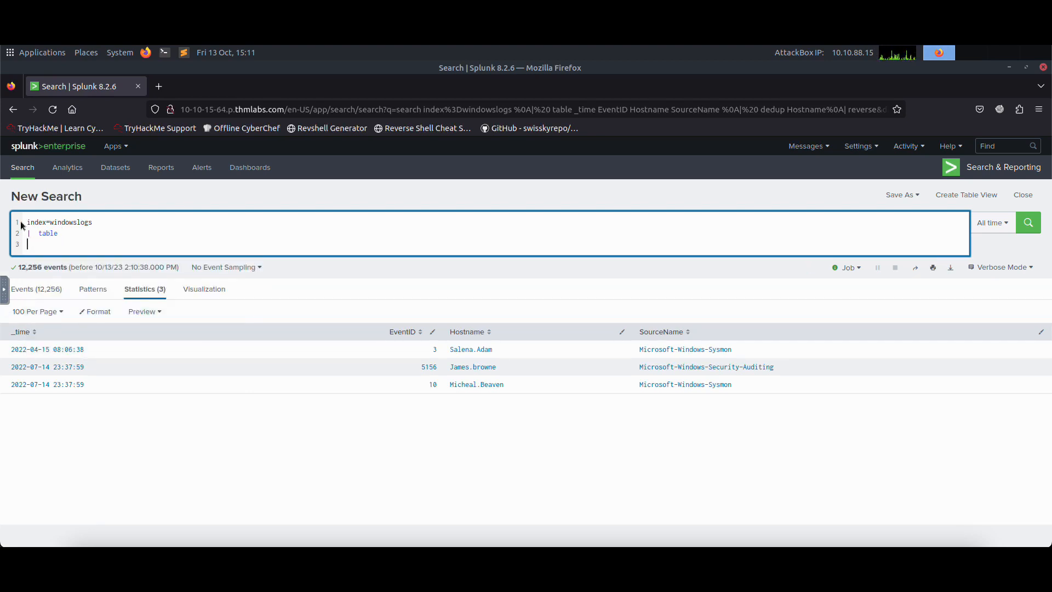
text(_time)
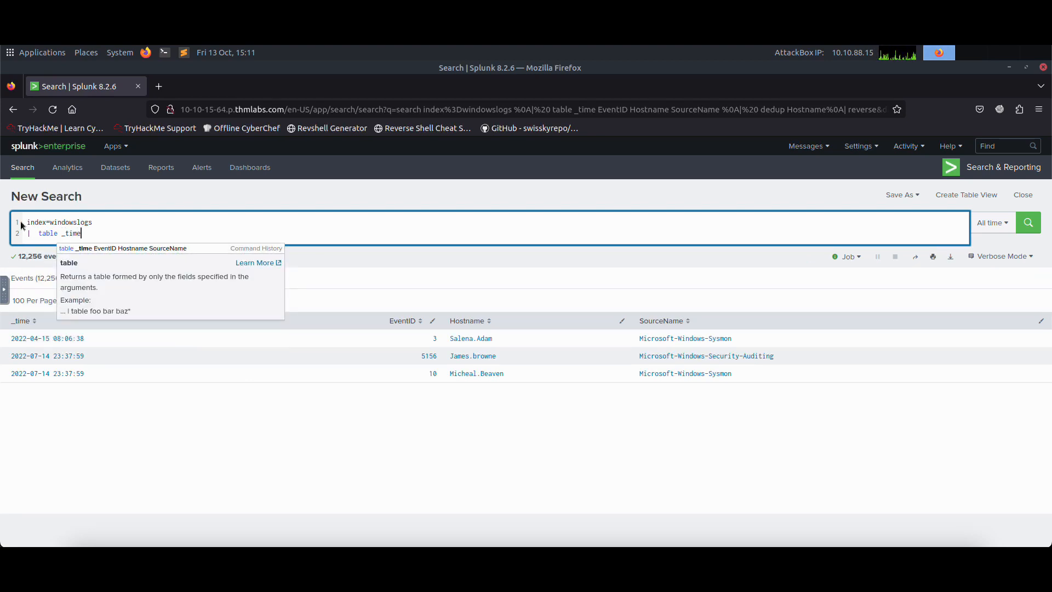
text( Event)
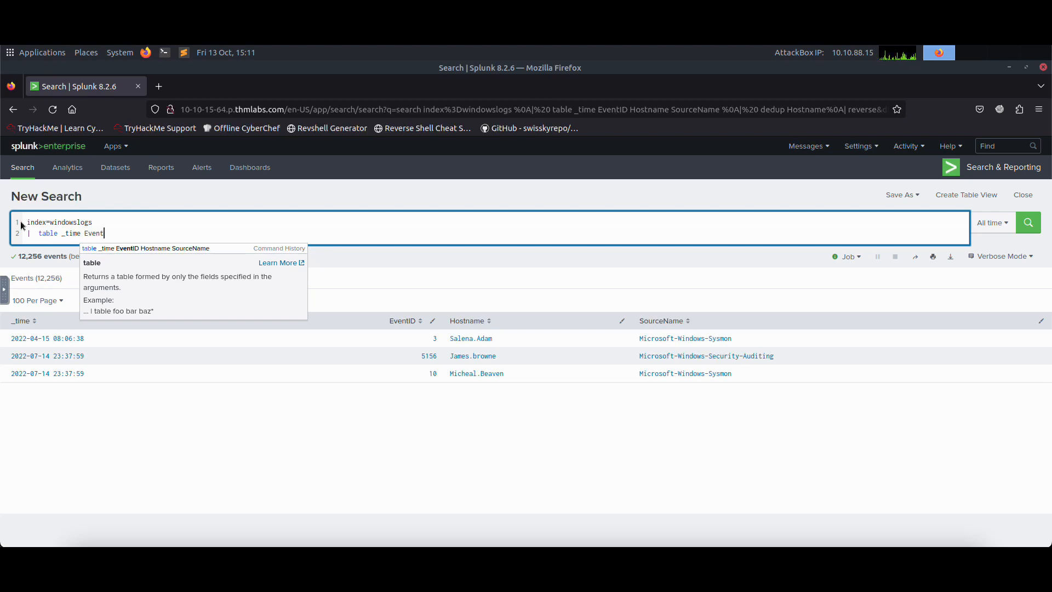
text(ID Hostnamöe)
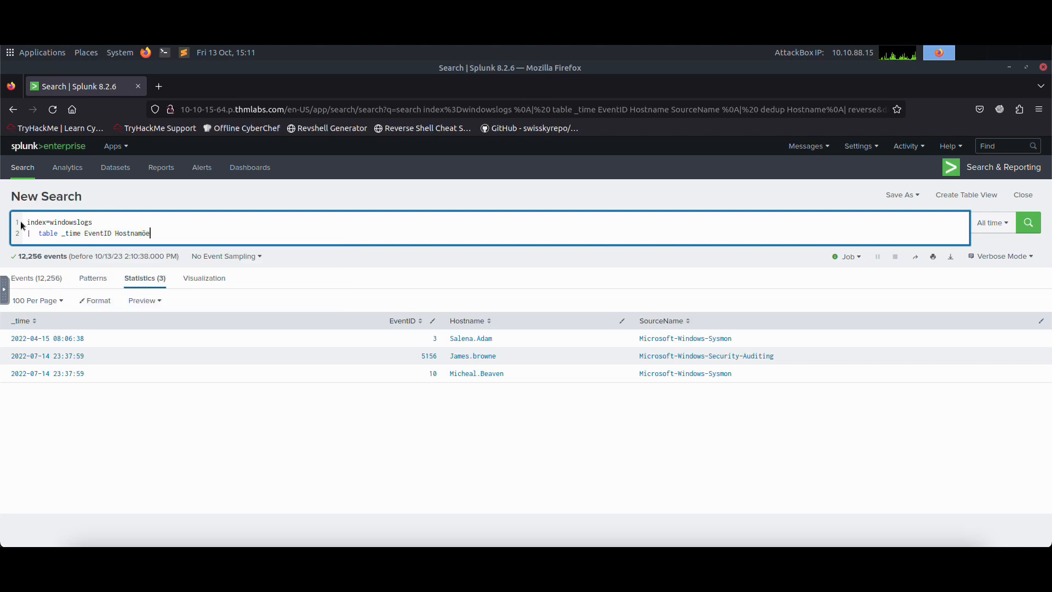
key(BackSpace)
key(BackSpace)
text(e )
text(Sourcena)
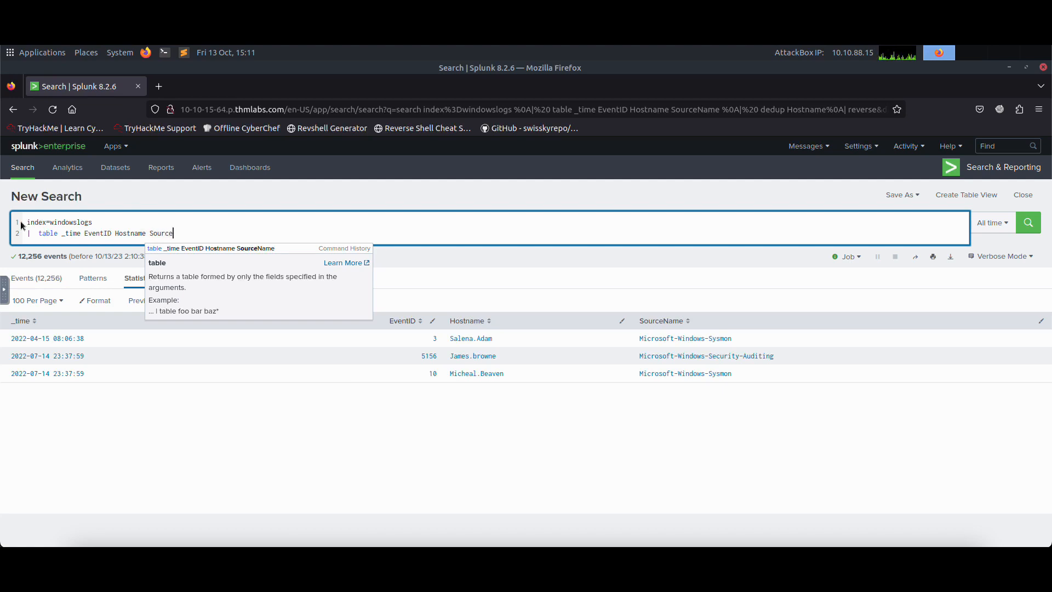
key(BackSpace)
key(BackSpace)
text(Name)
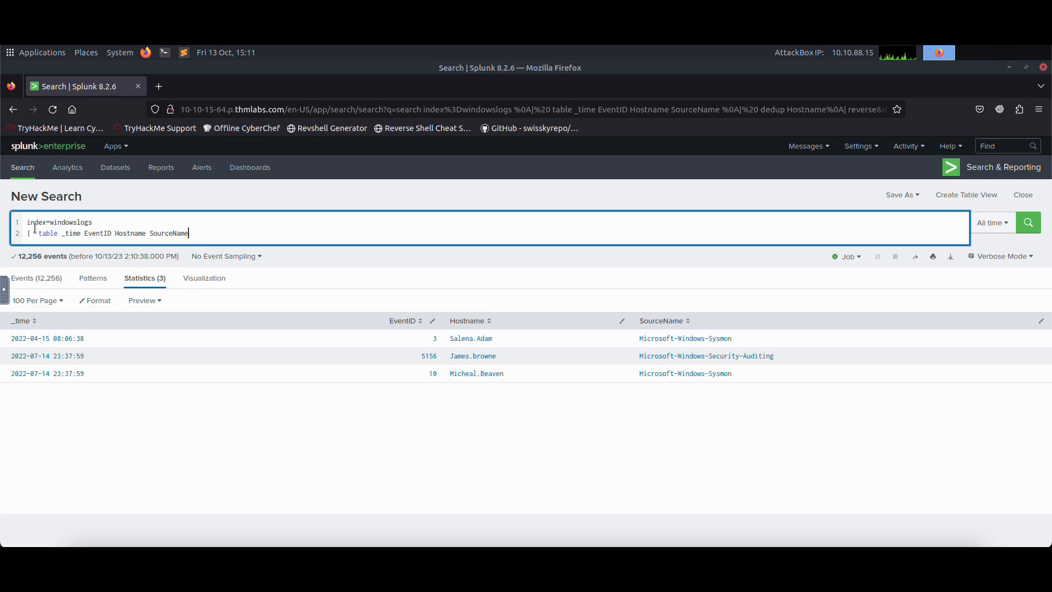
Step: Check Task 6's first question, append the reverse command to the table query and run the search
click(142, 35)
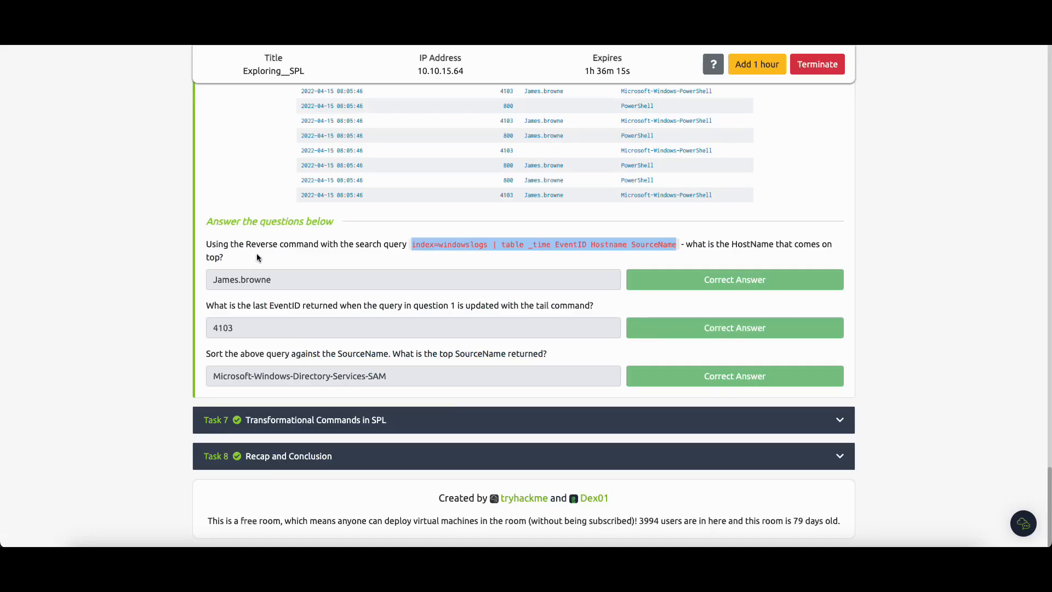
click(219, 36)
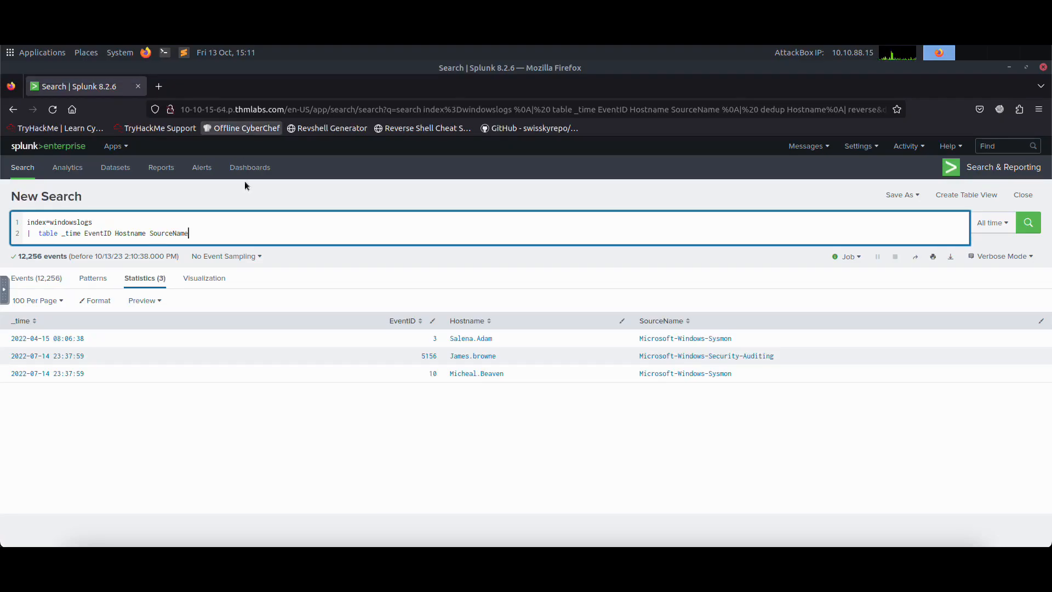
key(shift+Return)
text(| reverse)
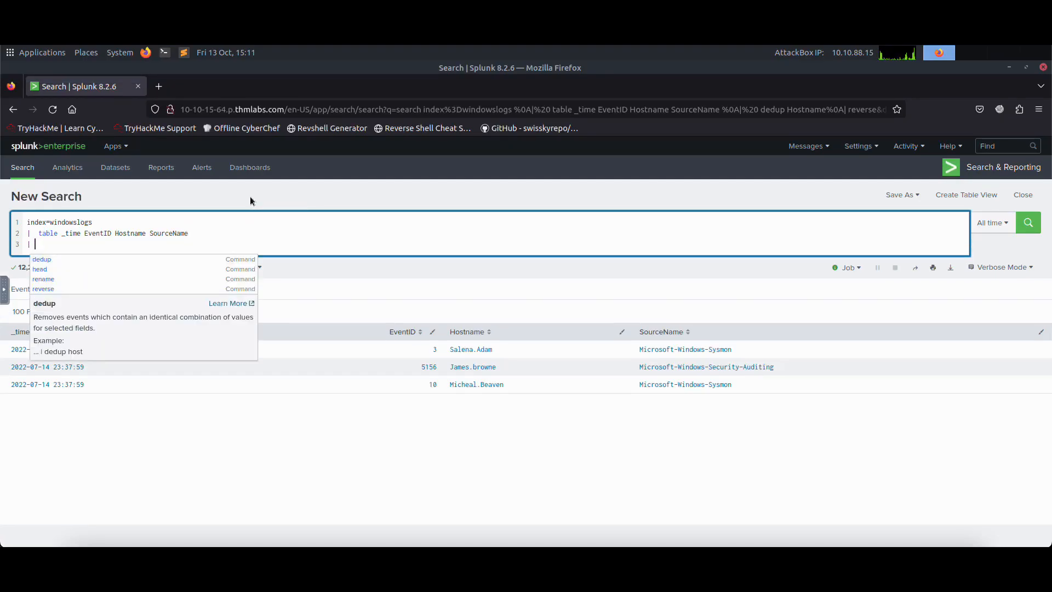
key(Return)
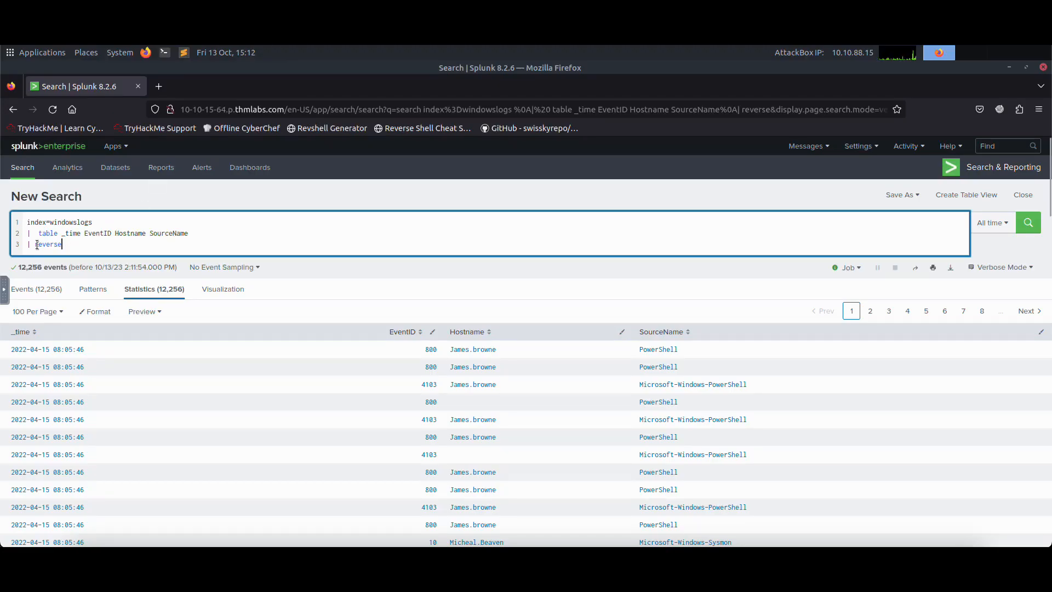
Step: Replace the reverse command with tail for Task 6's second question and run the search
double_click(37, 245)
text(tail)
key(Return)
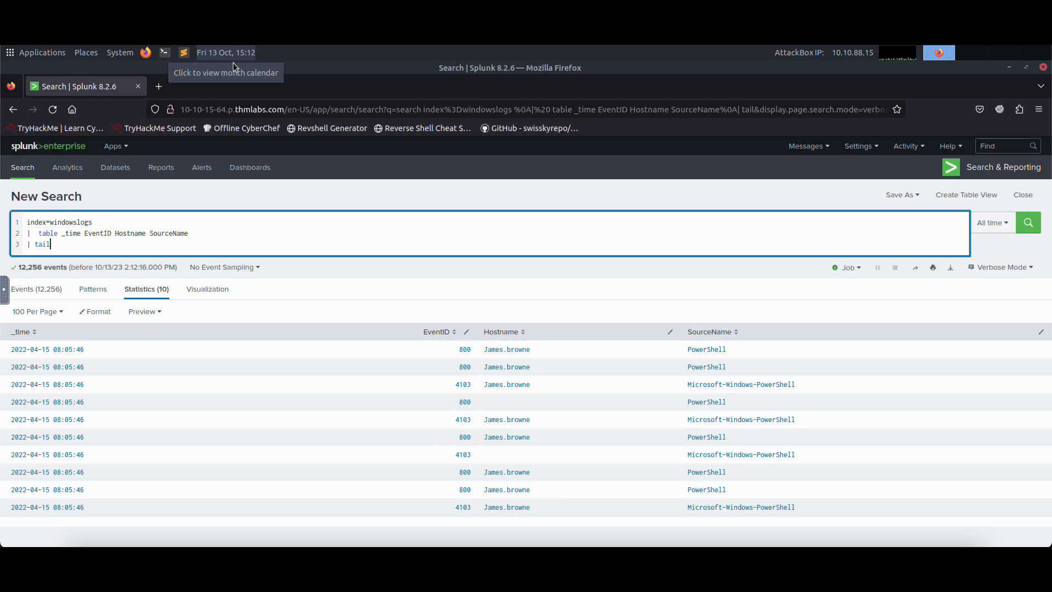
Step: Replace the tail command with sort SourceName, run the search and highlight the first SourceName in the results
drag(37, 244, 55, 245)
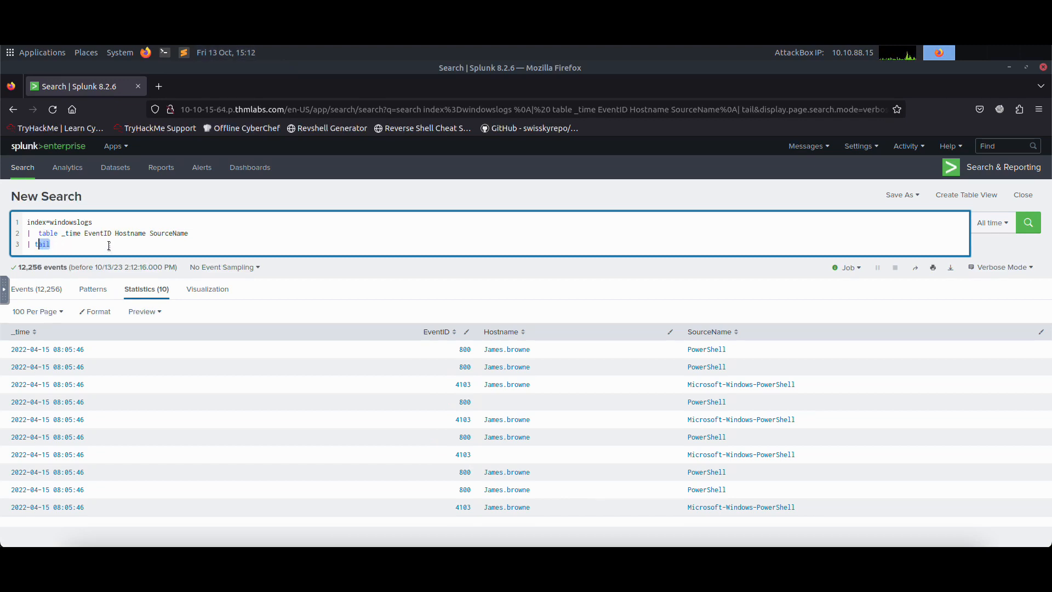
key(BackSpace)
key(BackSpace)
text(sort )
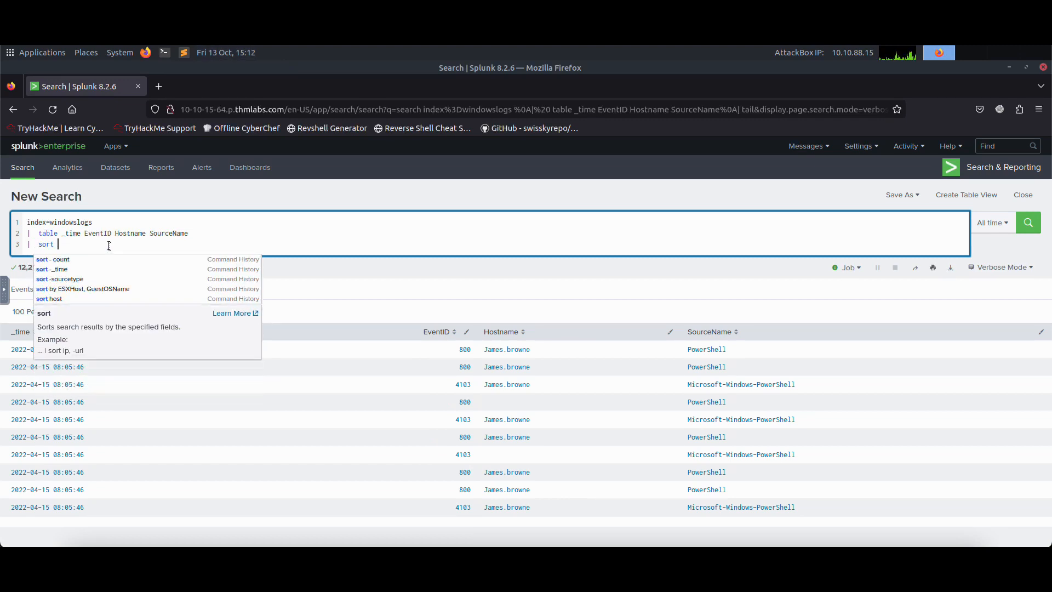
text(SourceName)
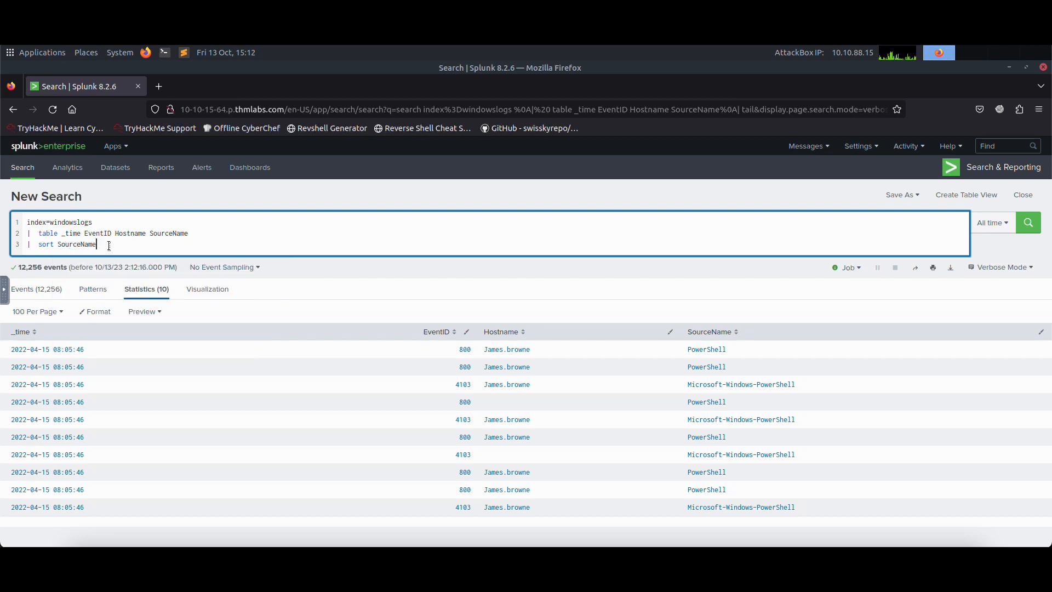
key(Return)
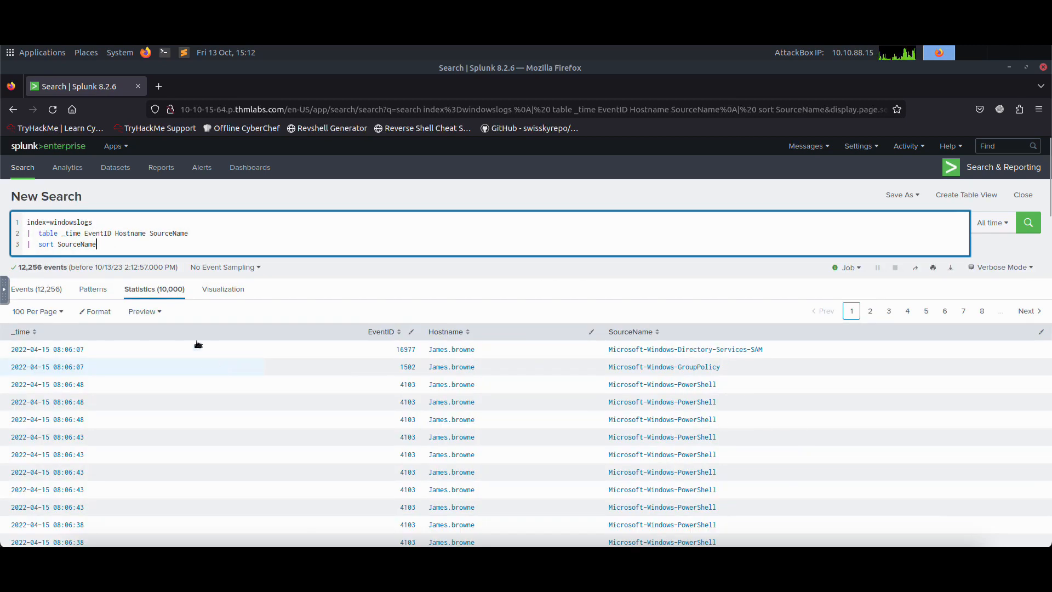
scroll(465, 327, down, 2)
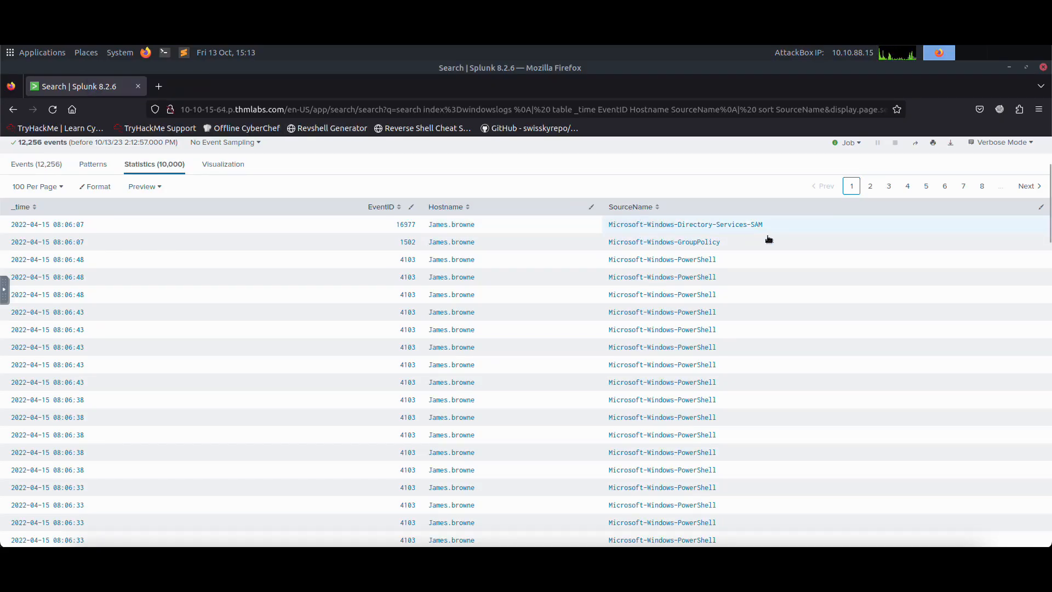
drag(773, 228, 597, 228)
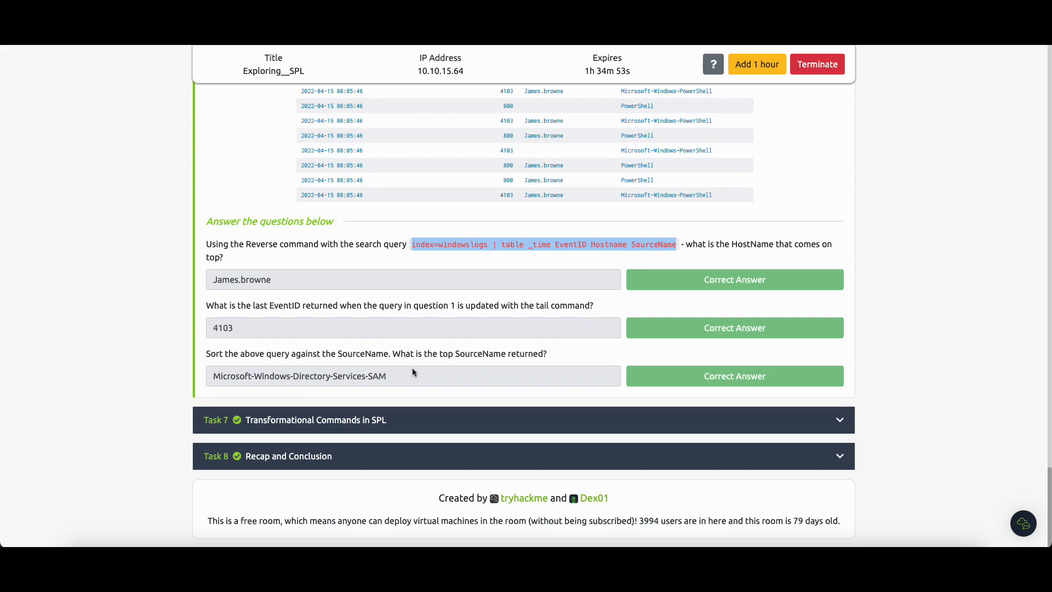
Step: Expand Task 7, Transformational Commands in SPL, in the TryHackMe room and read through its questions
click(329, 419)
scroll(450, 356, down, 15)
scroll(450, 345, up, 2)
scroll(447, 341, down, 9)
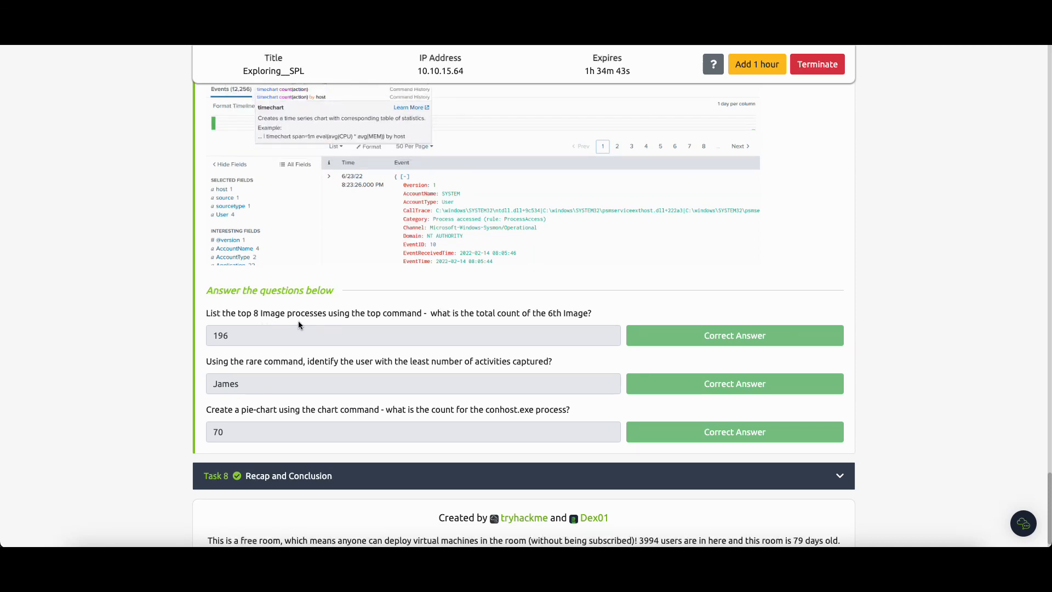
scroll(376, 335, up, 3)
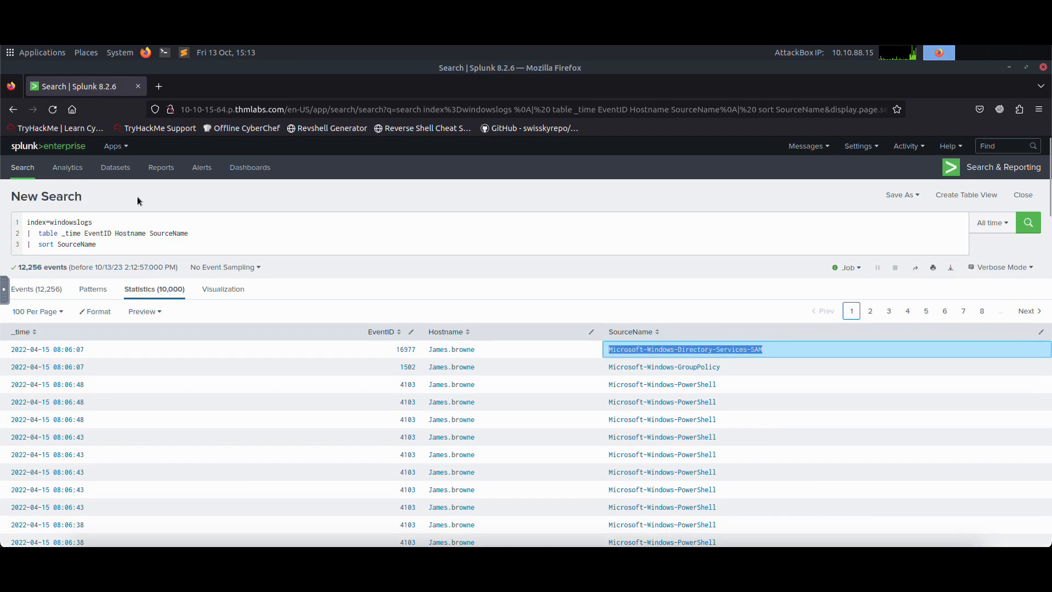
Step: Remove the table and sort commands after index=windowslogs, keeping one pipe, and recheck Task 7's first question
drag(109, 245, 46, 233)
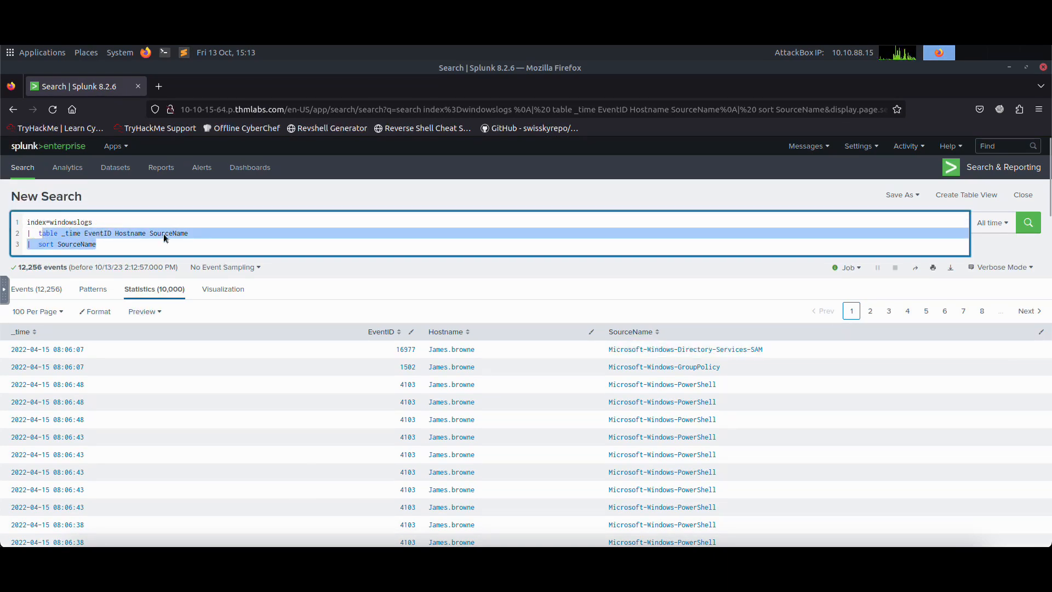
key(BackSpace)
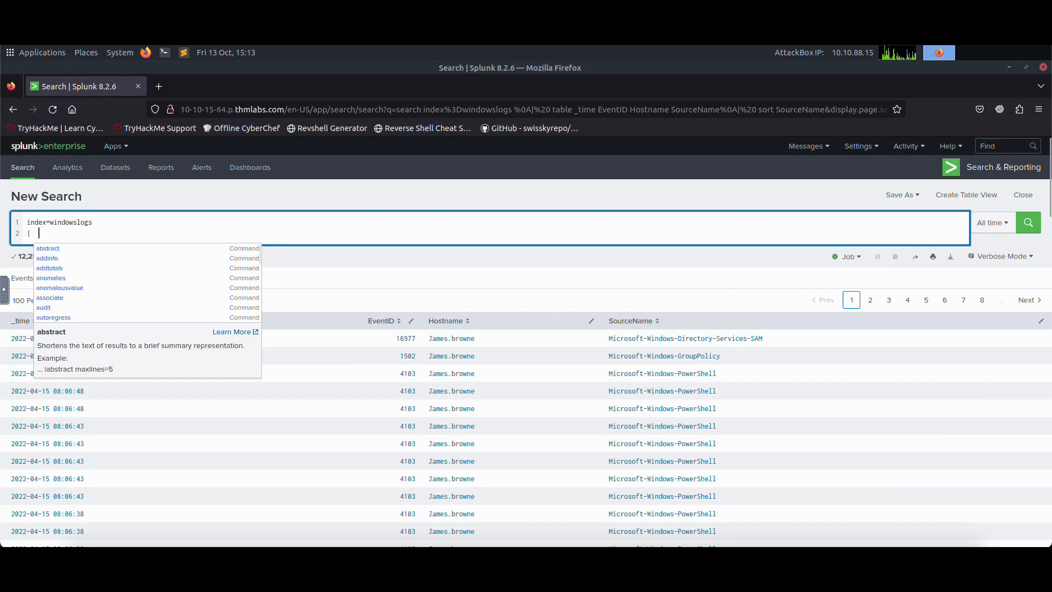
click(121, 39)
scroll(322, 371, up, 1)
scroll(287, 469, down, 1)
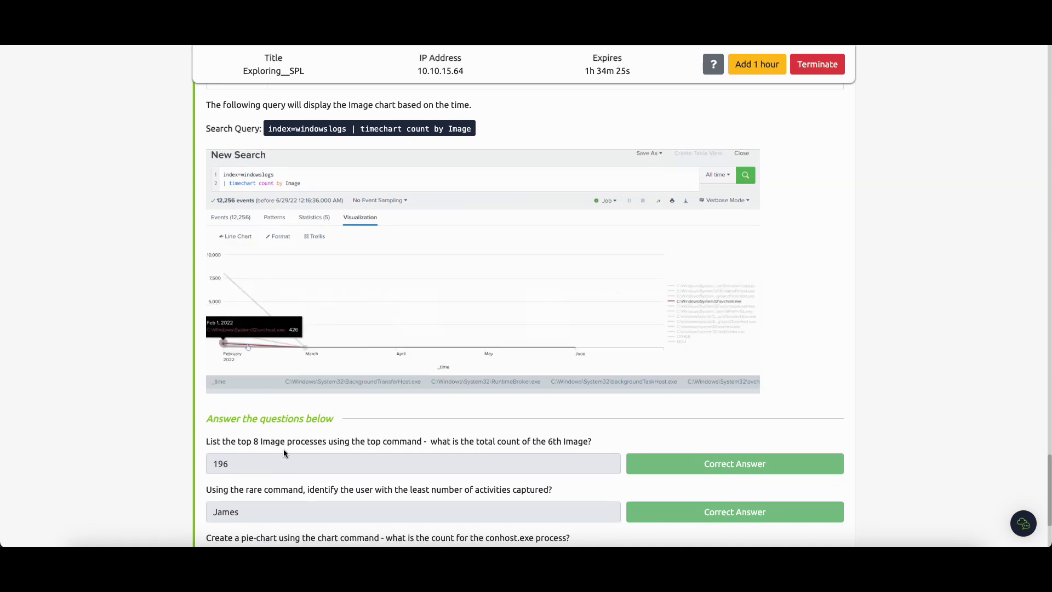
click(195, 38)
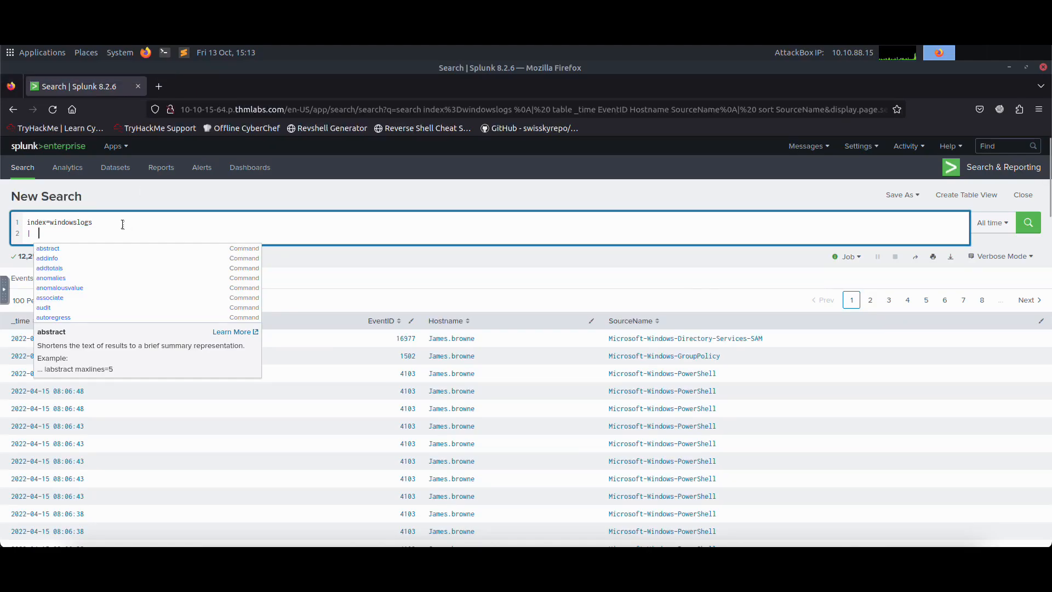
Step: Pipe the windowslogs index into top limit=8 Image and run the search
text(top)
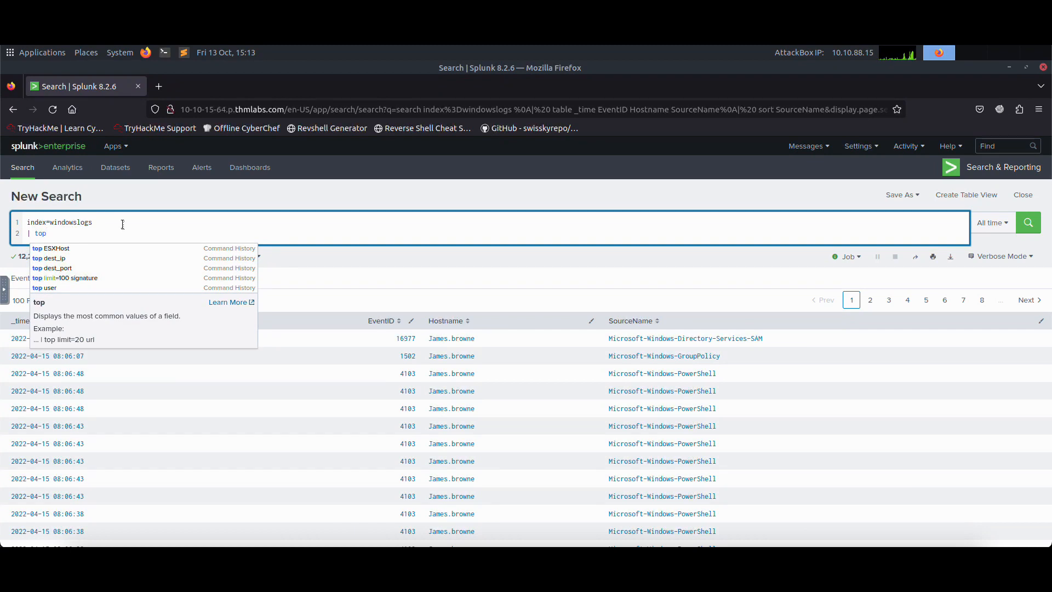
text( limit=8 Imag)
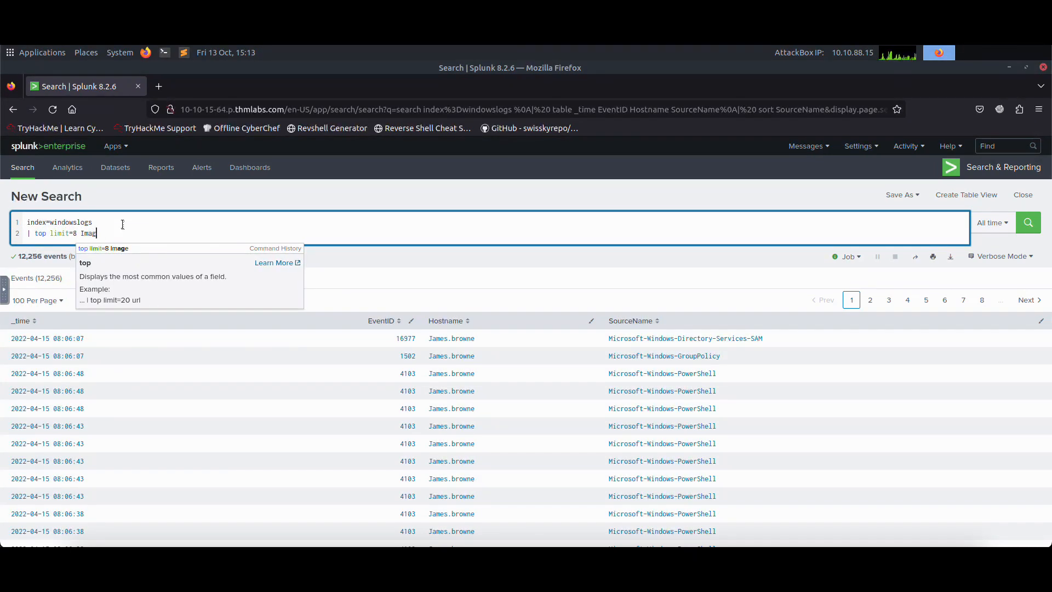
text(e)
key(Return)
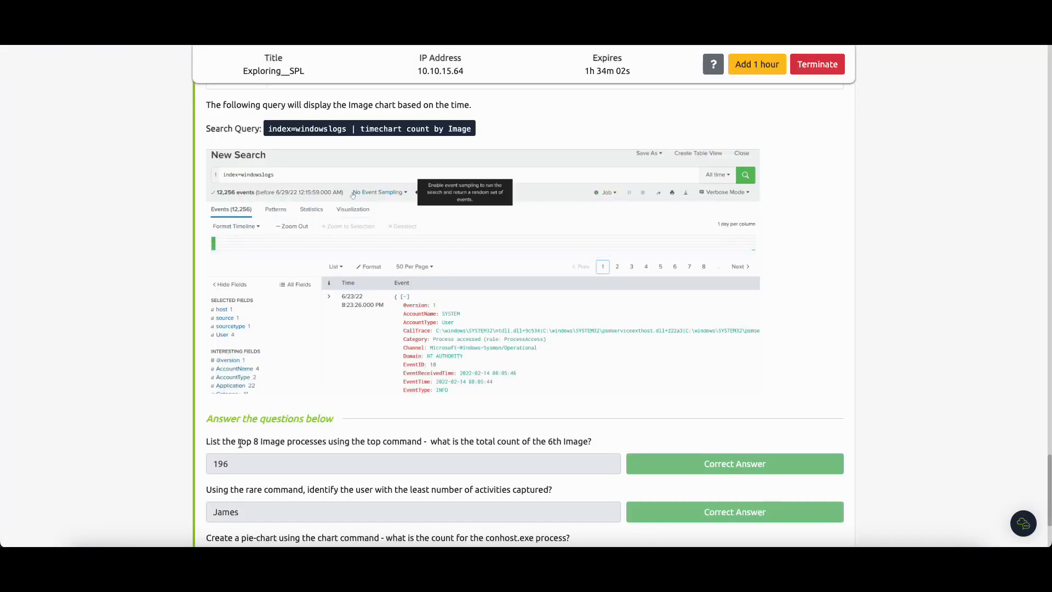
Step: Check Task 7's first answer and second question, replace the top command with rare User and run the search
drag(231, 464, 207, 465)
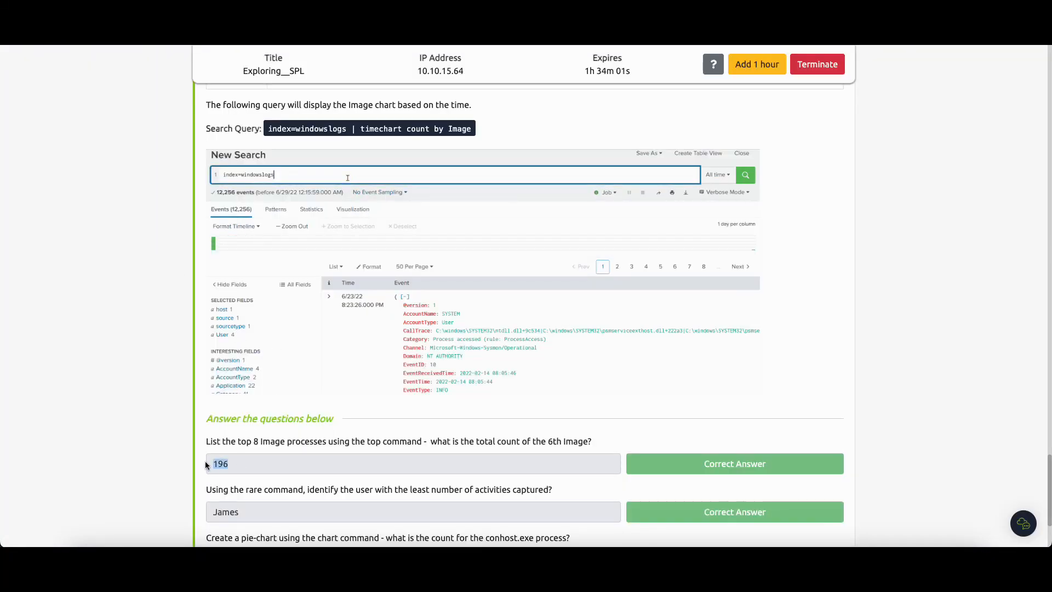
scroll(207, 464, down, 3)
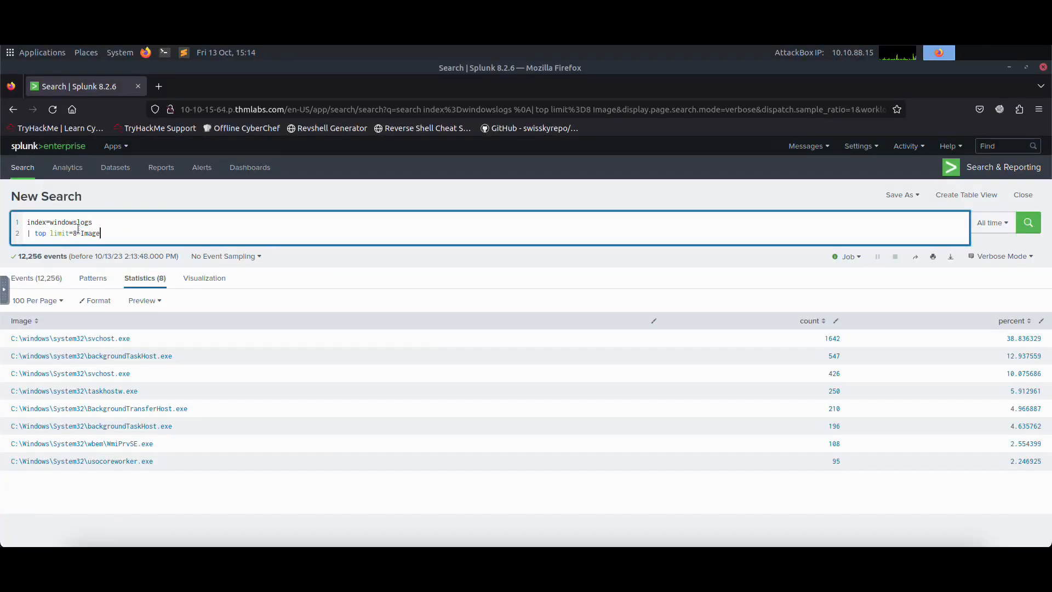
drag(100, 233, 48, 234)
drag(112, 233, 35, 233)
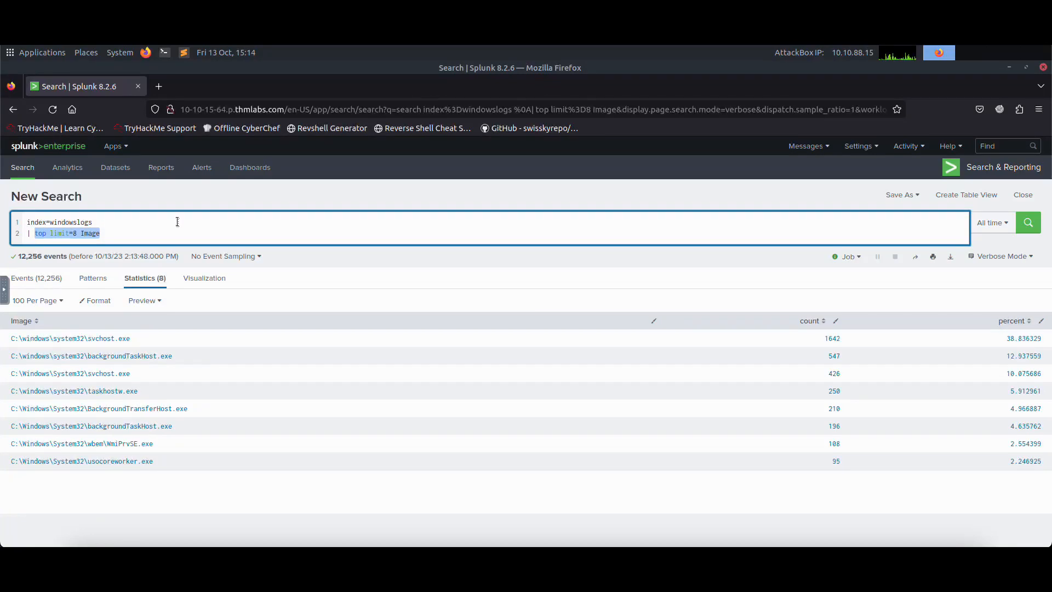
text(rare)
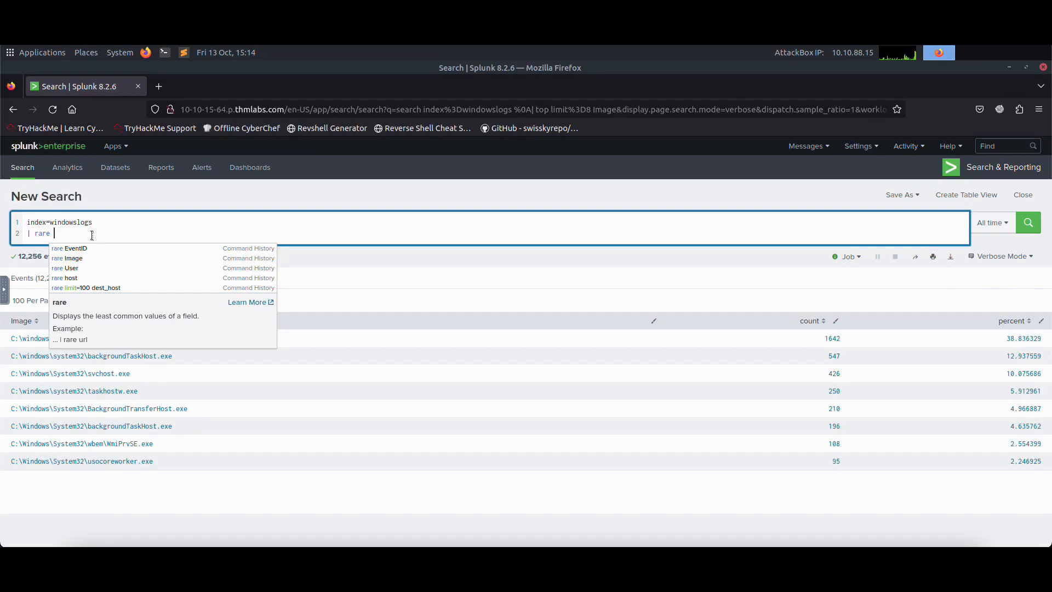
text(ser)
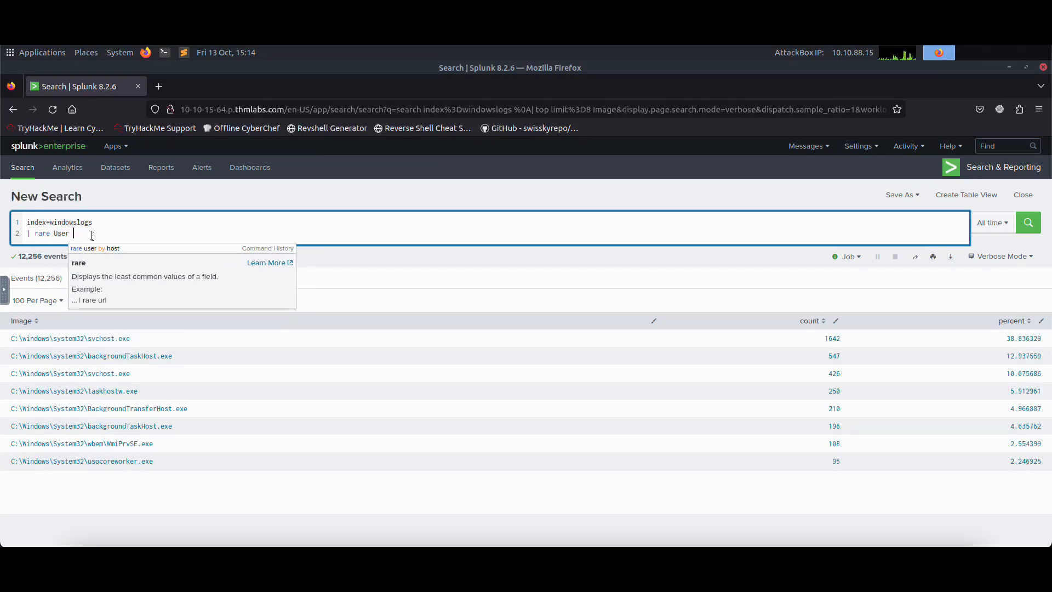
key(BackSpace)
key(Return)
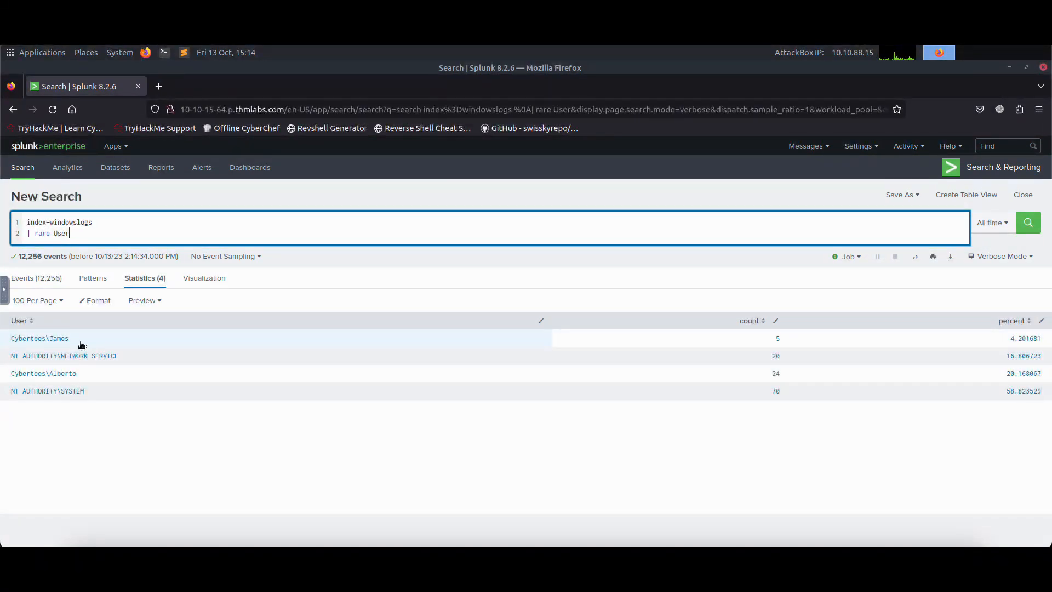
Step: Highlight the least active user in the rare results and dismiss the options opened for that value
double_click(62, 342)
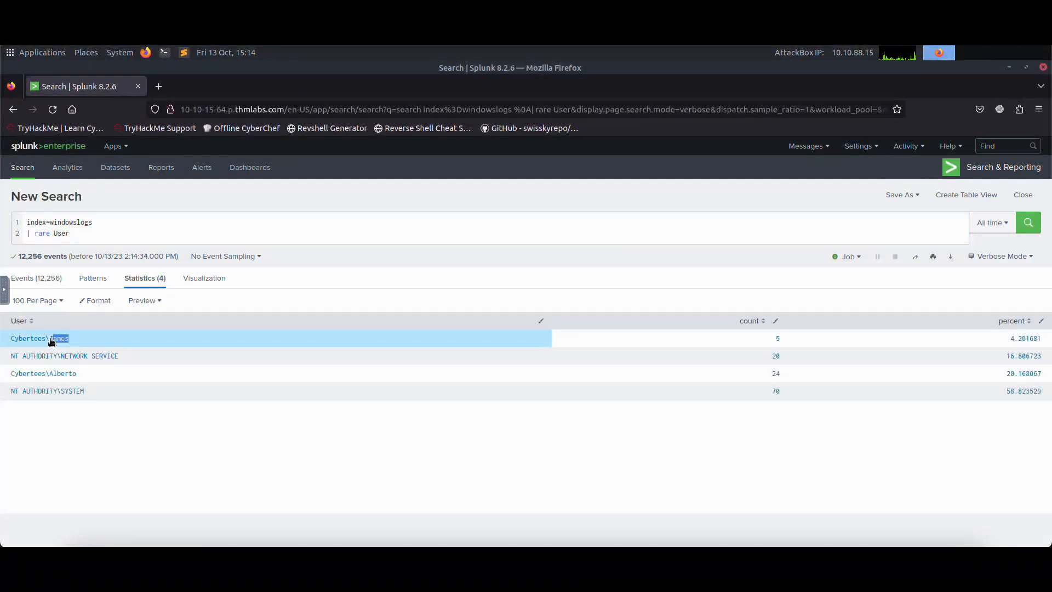
click(72, 340)
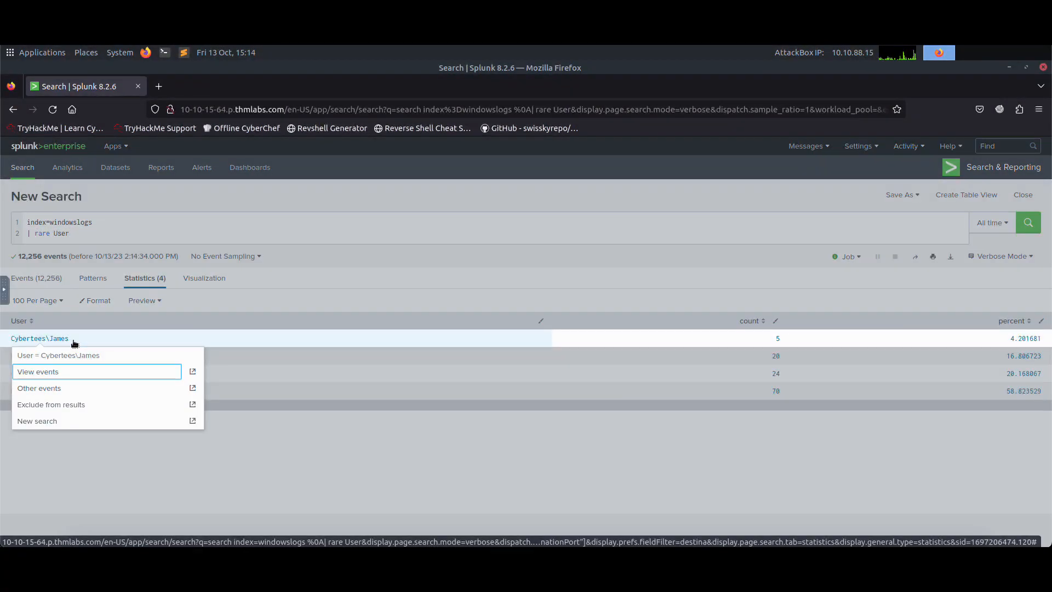
click(241, 406)
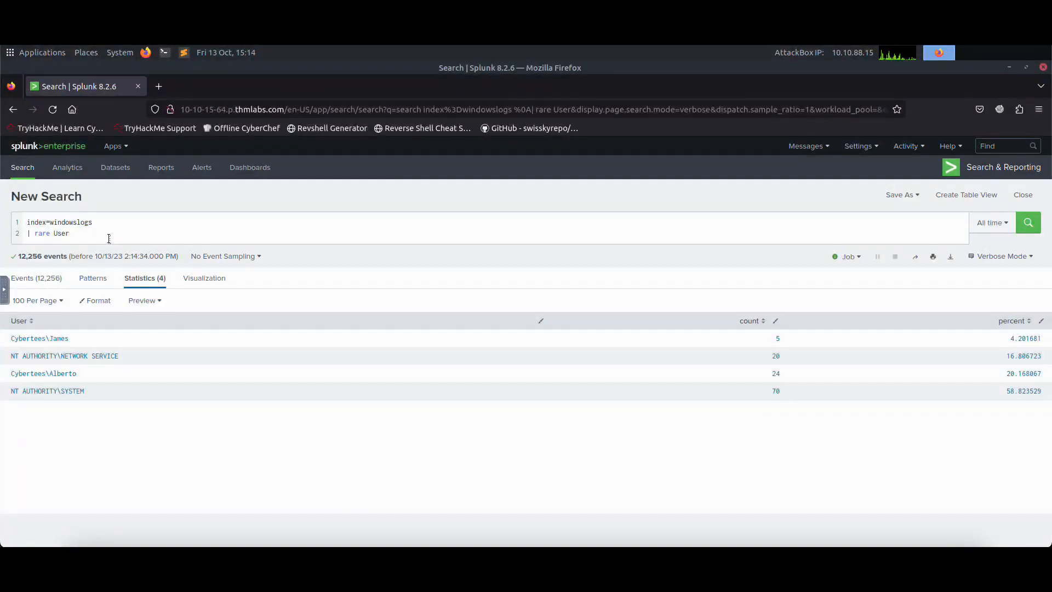
Step: Remove rare User from the query's second line and enter count after the pipe
click(38, 234)
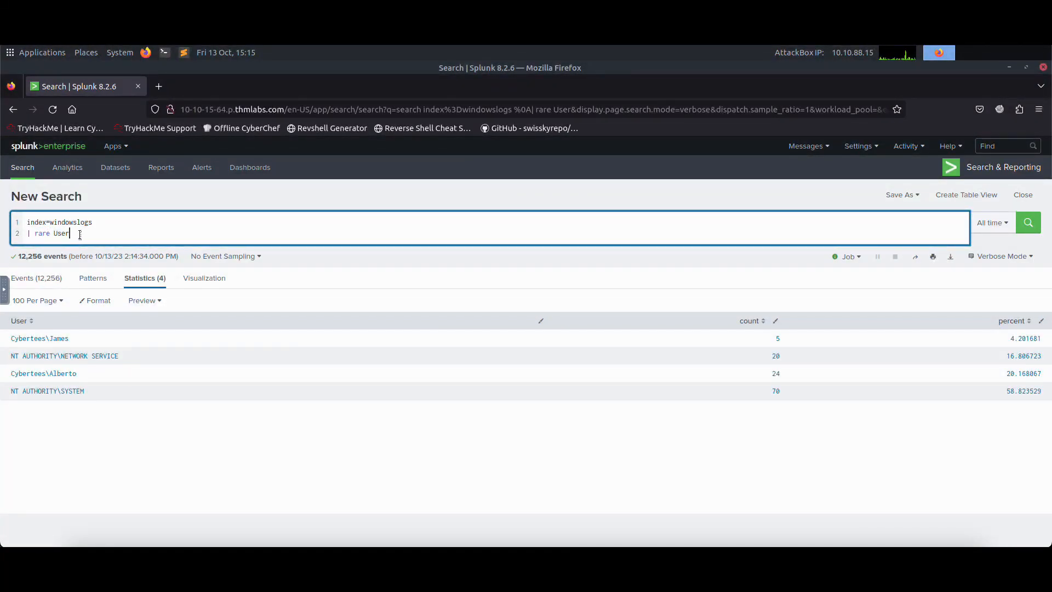
drag(74, 234, 53, 235)
click(121, 33)
drag(47, 237, 38, 237)
key(BackSpace)
key(BackSpace)
key(BackSpace)
key(BackSpace)
key(BackSpace)
key(BackSpace)
key(BackSpace)
key(BackSpace)
text(count)
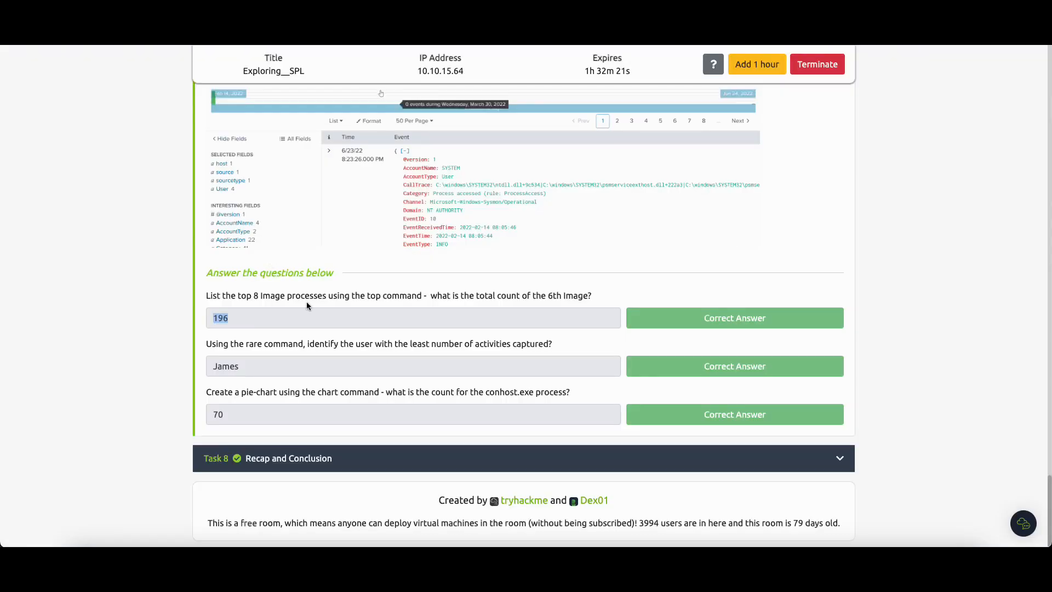
Step: Consult the Chart command reference in Task 7 and replace count with chart in the query
scroll(310, 274, up, 10)
scroll(309, 275, up, 8)
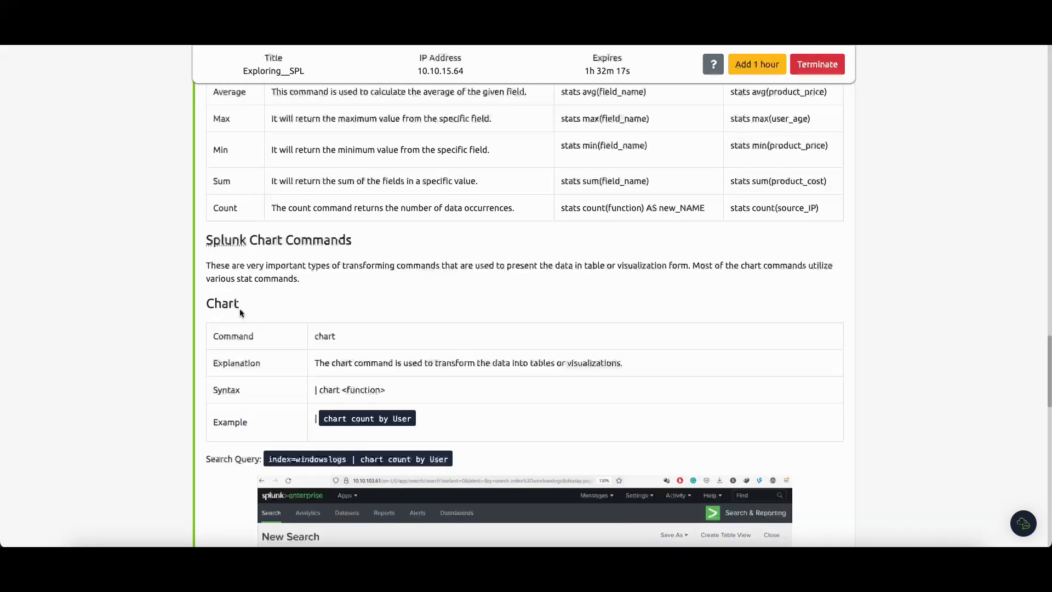
scroll(221, 316, down, 4)
scroll(220, 316, down, 2)
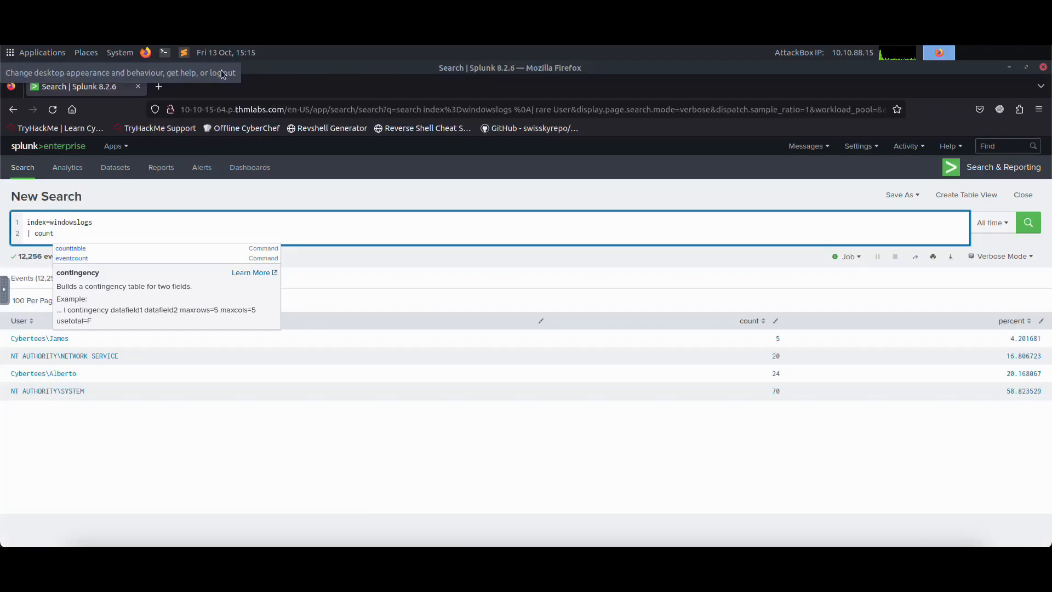
click(71, 233)
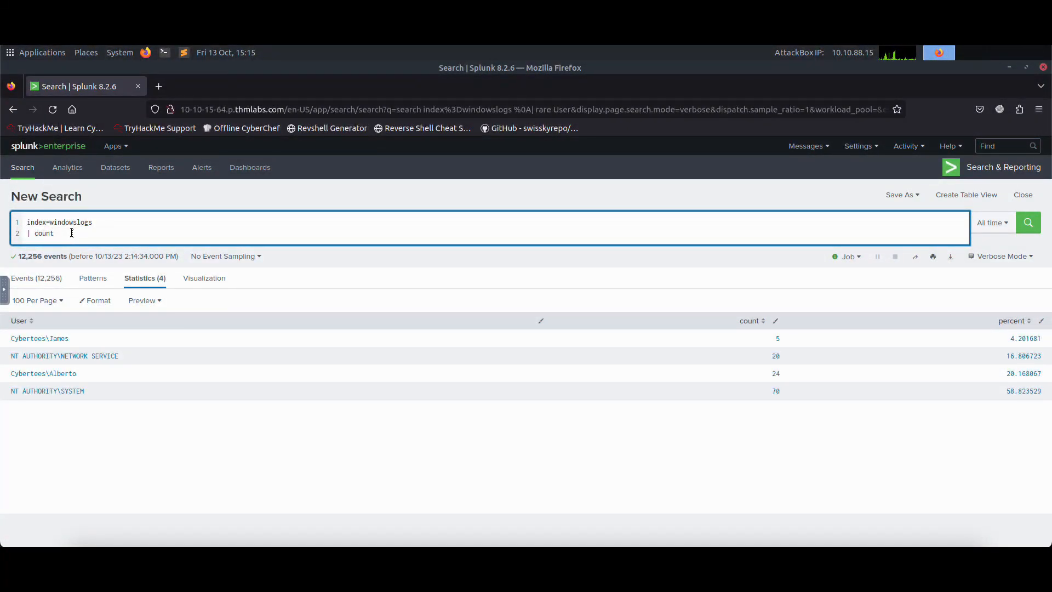
key(BackSpace)
key(BackSpace)
key(BackSpace)
text(hart )
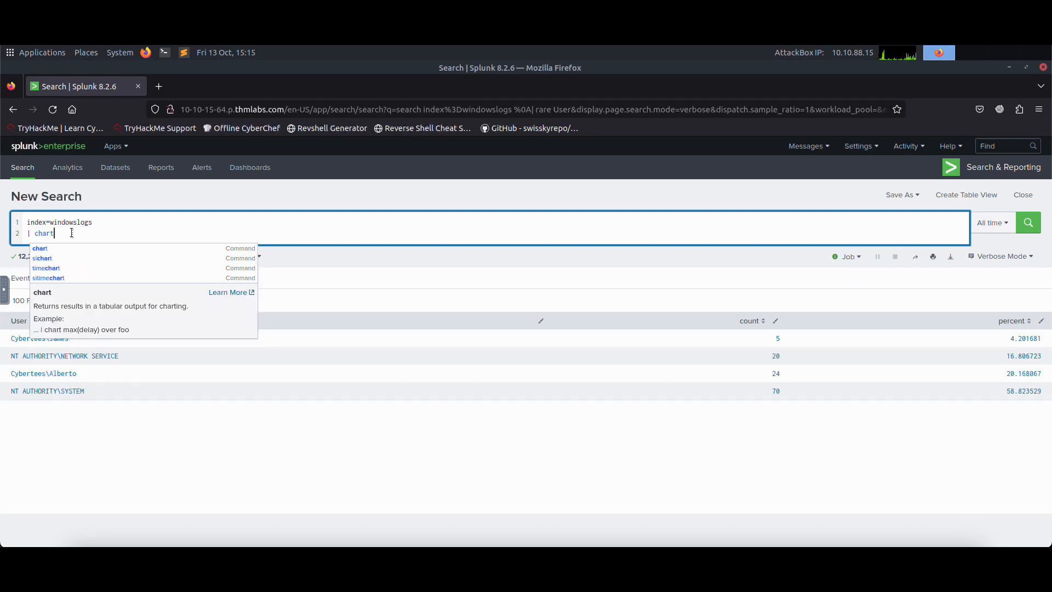
text(co)
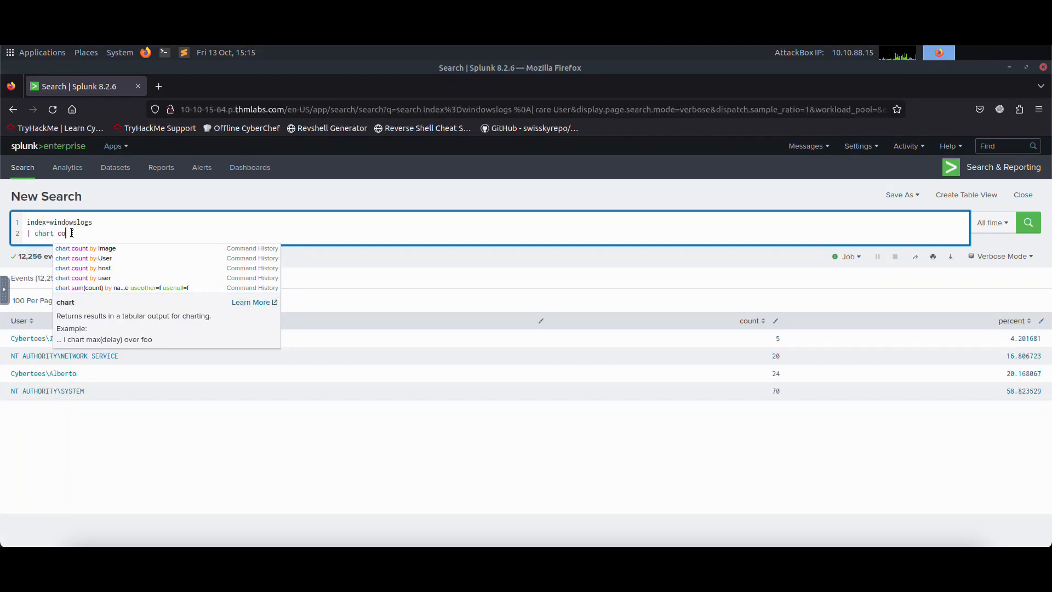
text(unt b)
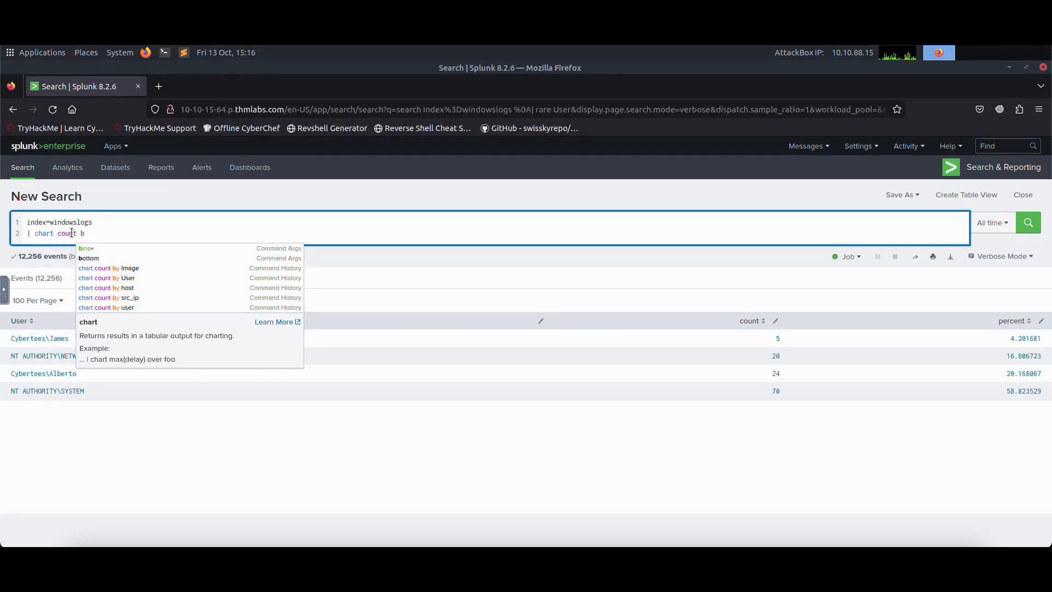
text(y Image)
Step: Complete the command as chart count by Image and recheck Task 7's pie-chart question in the room
click(124, 246)
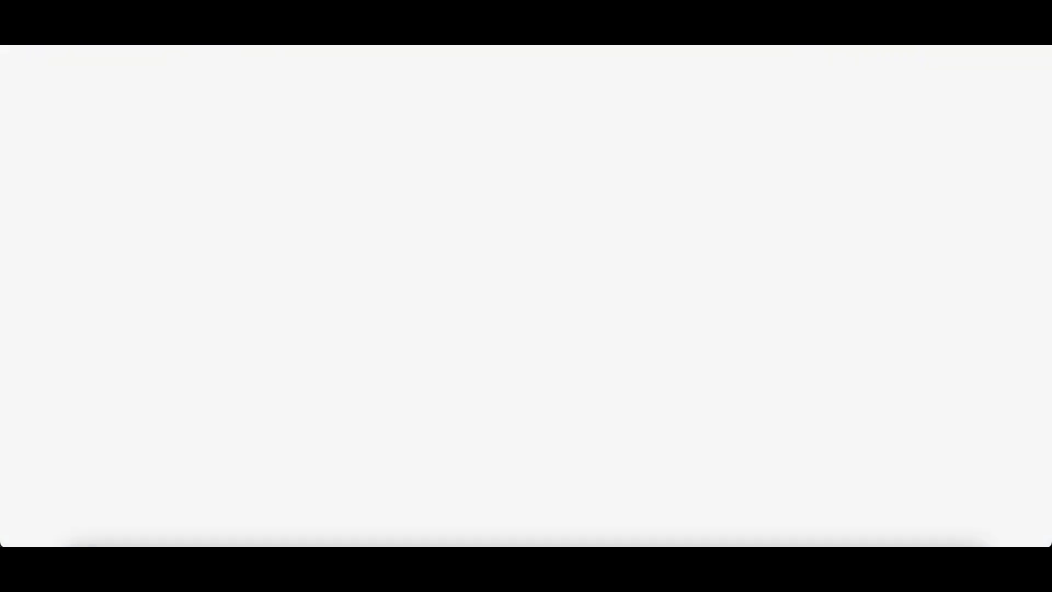
scroll(251, 413, down, 10)
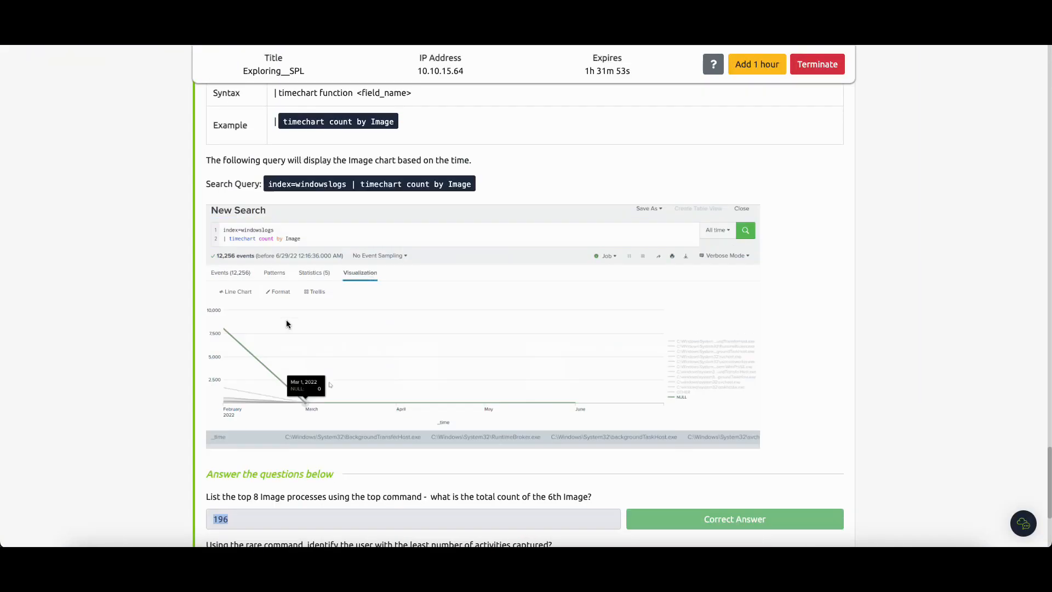
scroll(250, 413, down, 3)
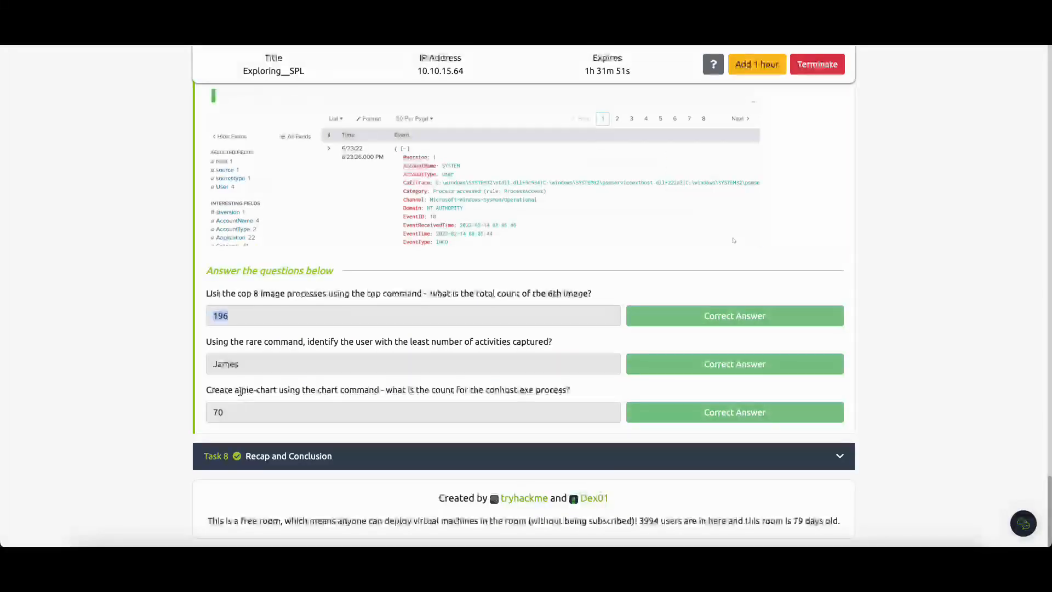
Step: Recheck Task 7's pie-chart question, run the chart count by Image search on windowslogs and show its results as a visualization
drag(239, 390, 279, 378)
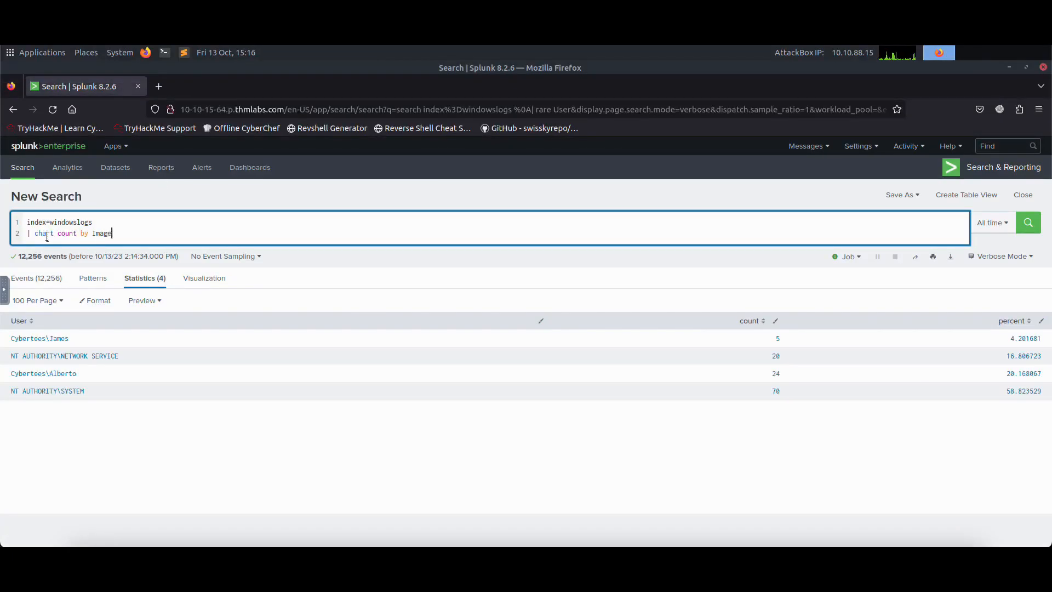
drag(34, 234, 108, 234)
key(Return)
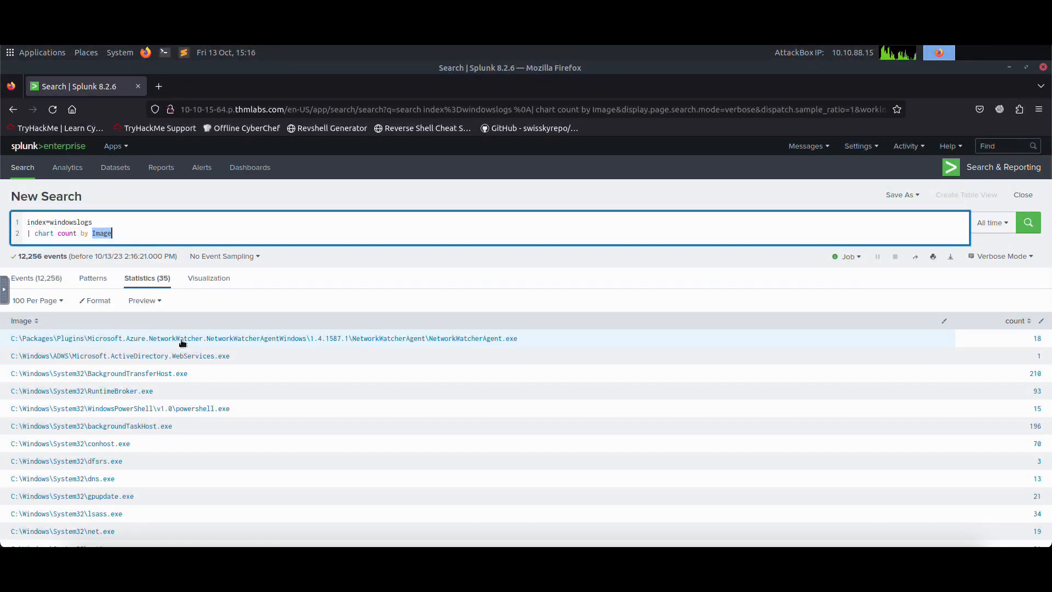
click(200, 279)
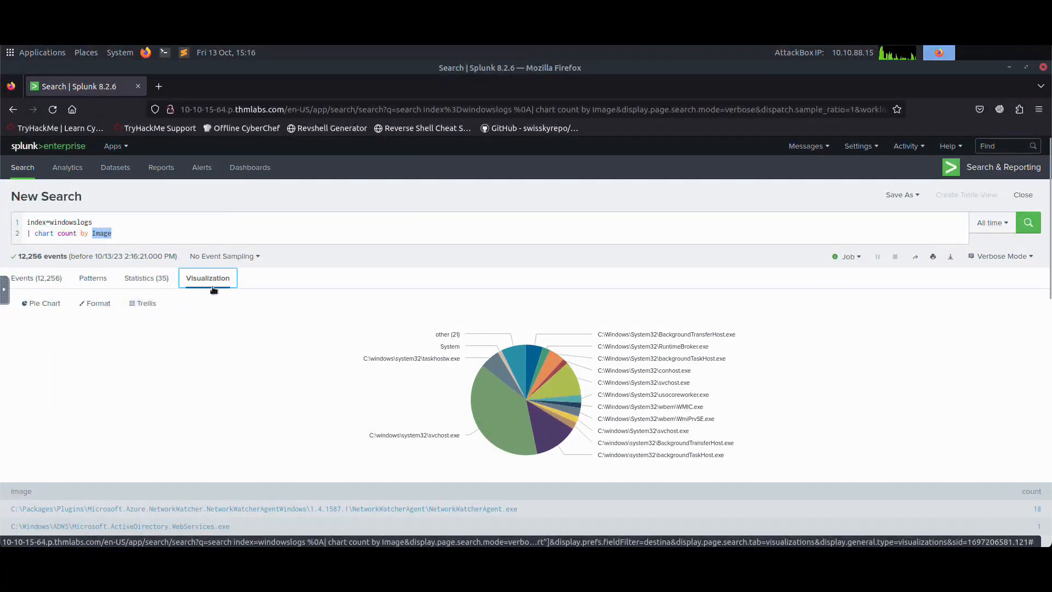
Step: Preview the image counts as a line chart and an area chart, and return to the pie chart
click(46, 310)
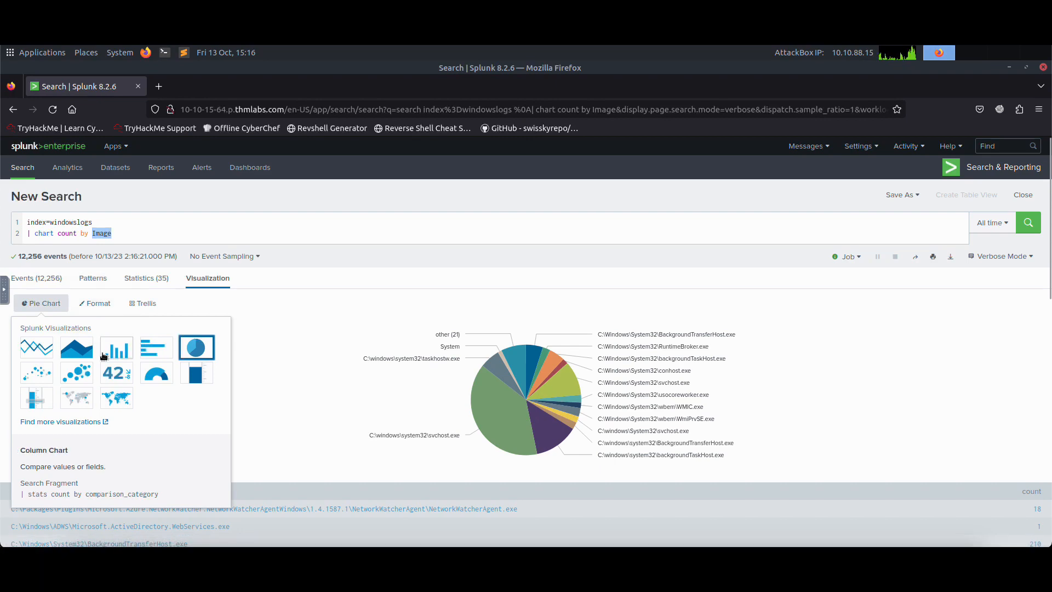
click(38, 348)
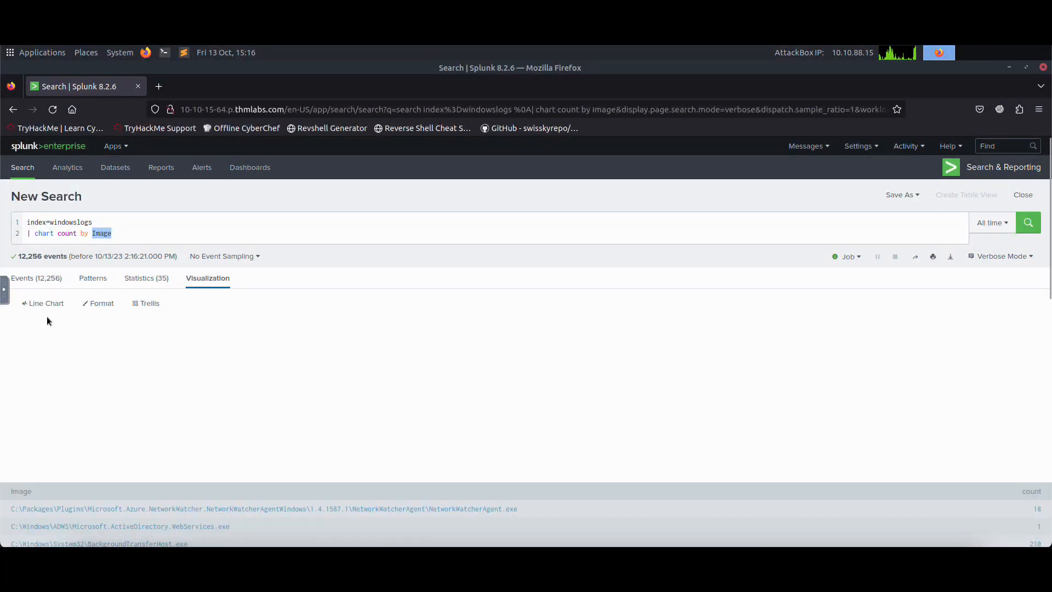
click(44, 303)
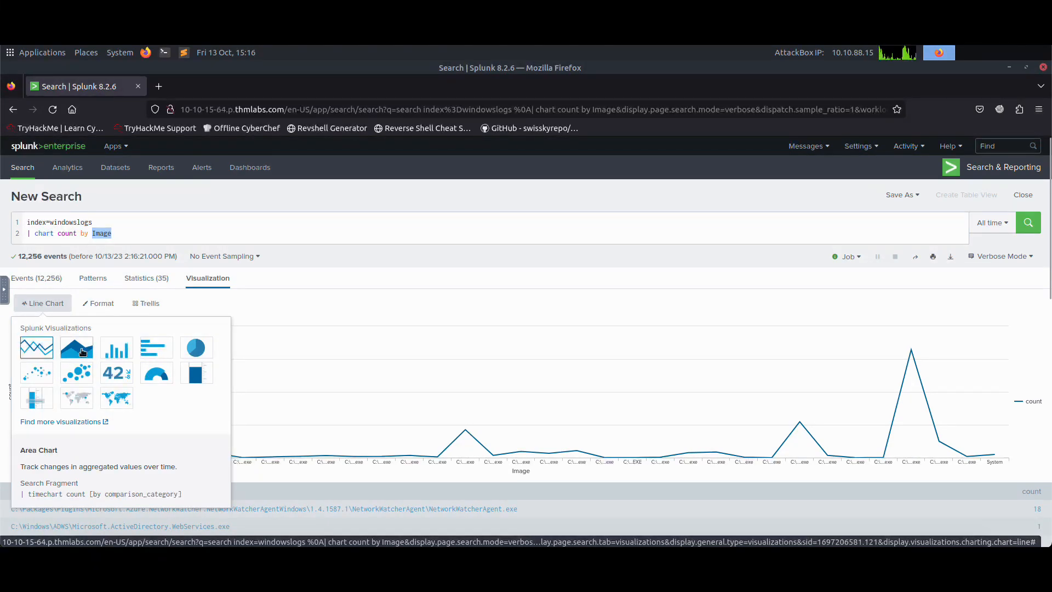
click(77, 348)
click(65, 306)
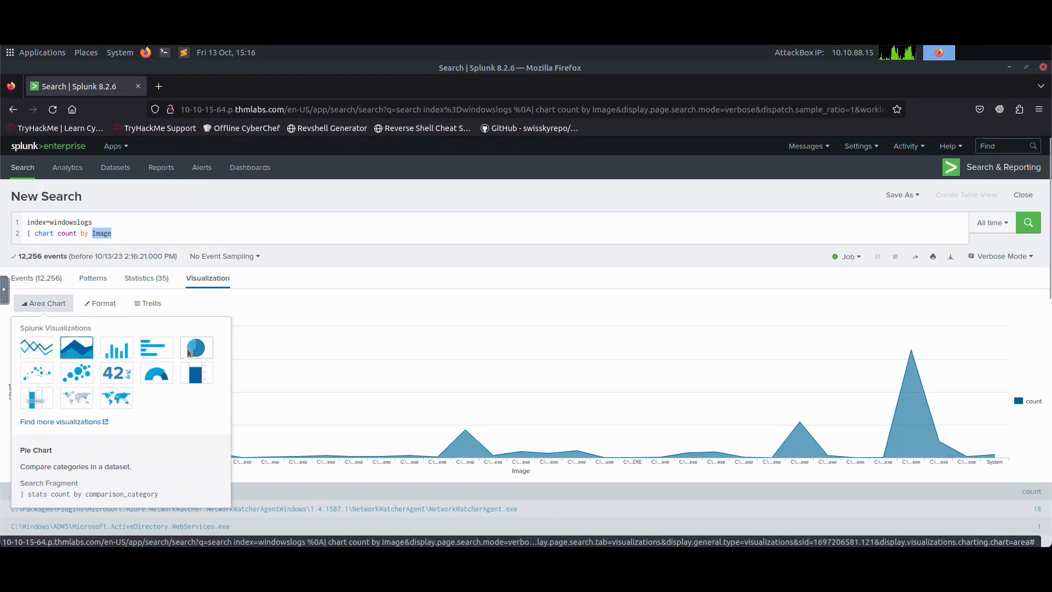
click(192, 348)
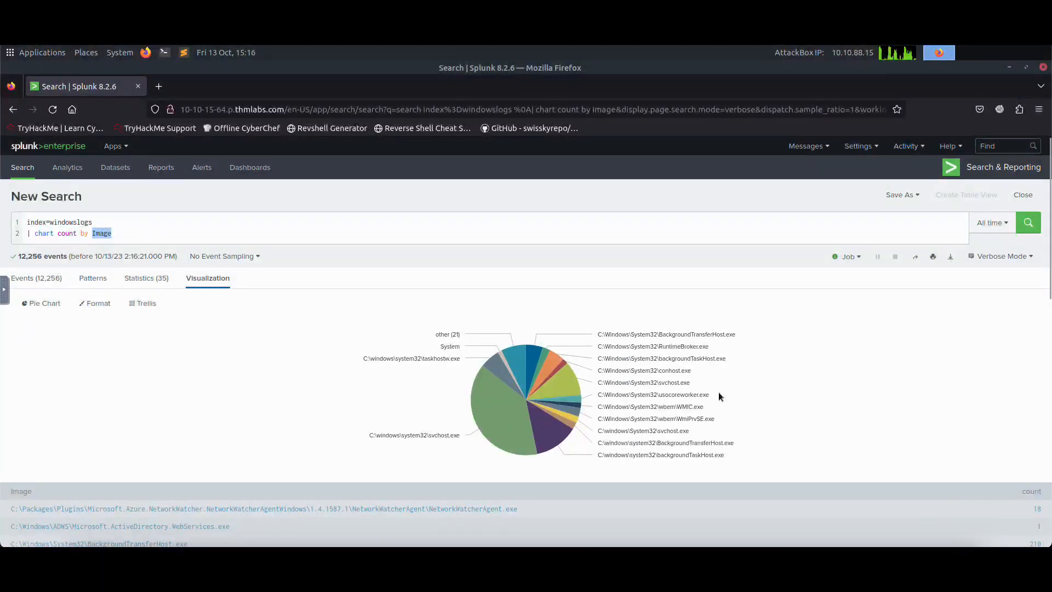
Step: Inspect the pie chart for the conhost.exe count and highlight the matching Task 7 answer in the room
mouse_move(706, 418)
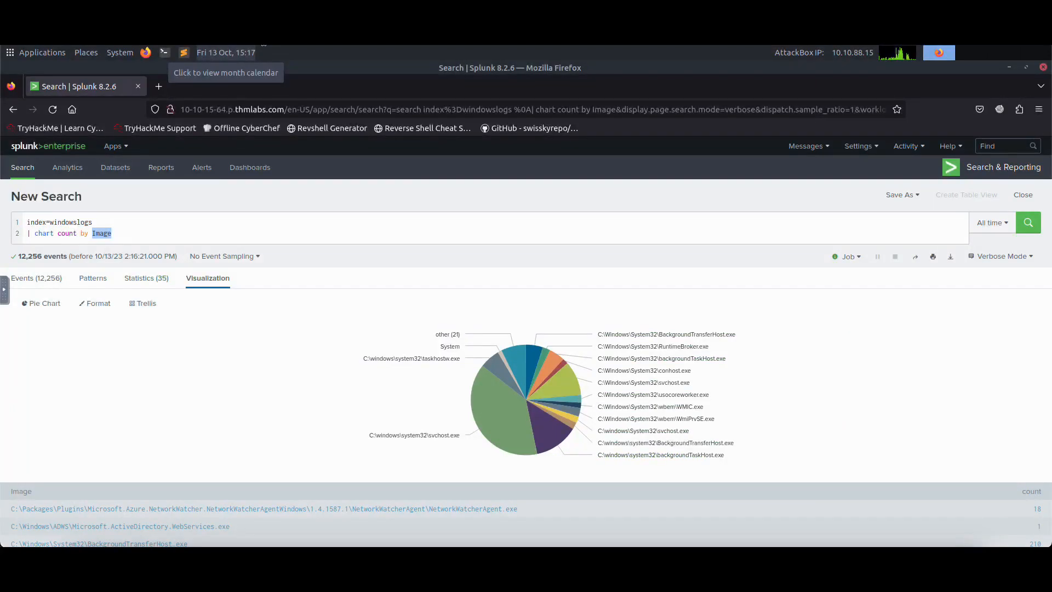
mouse_move(682, 375)
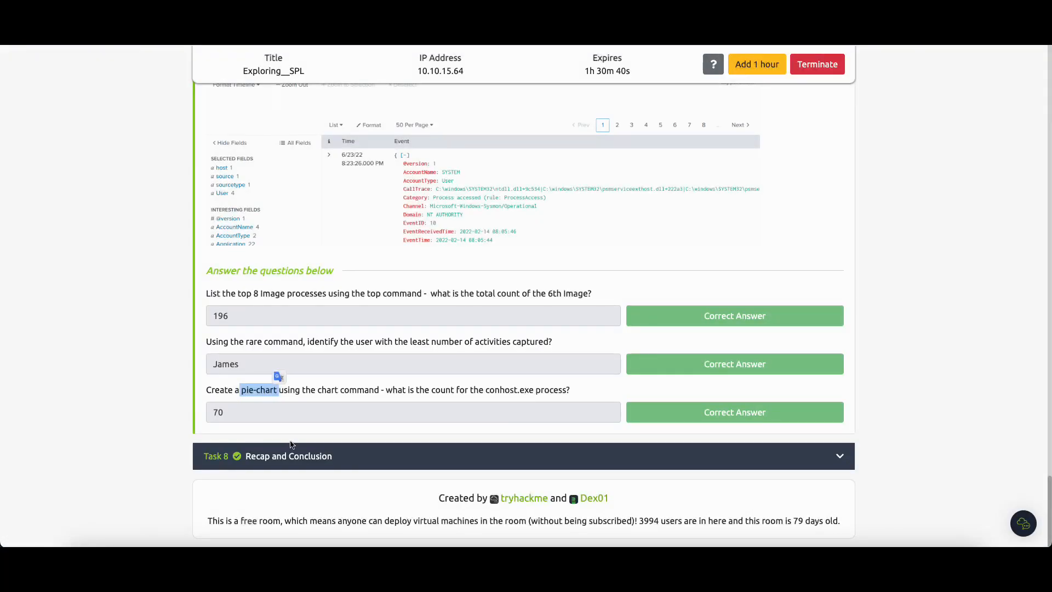
drag(245, 410, 208, 408)
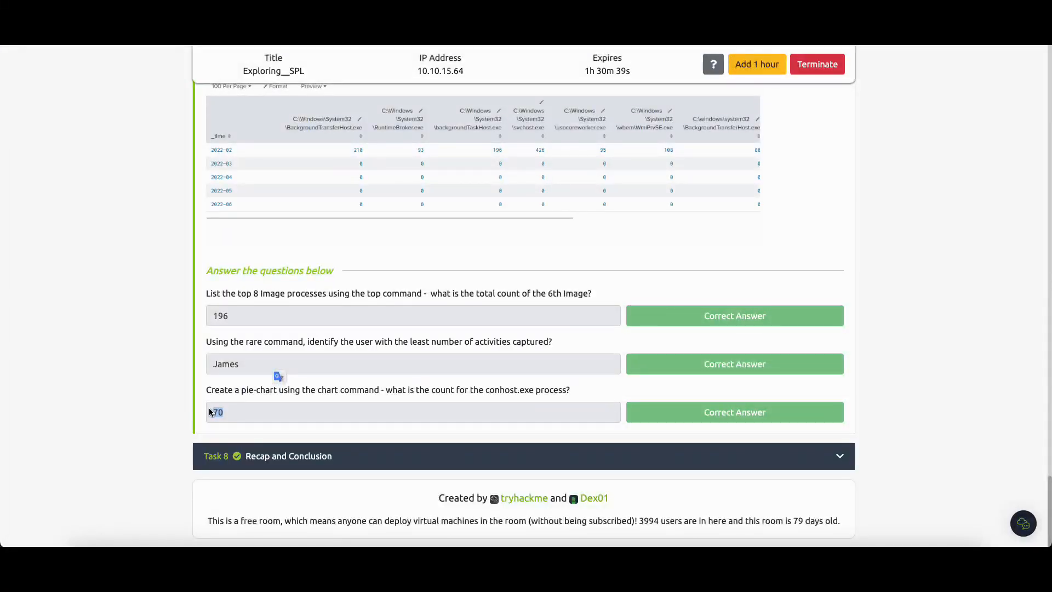
Step: Expand Task 8, Recap and Conclusion, to read it, collapse it and review the room's task list and overall progress
click(321, 465)
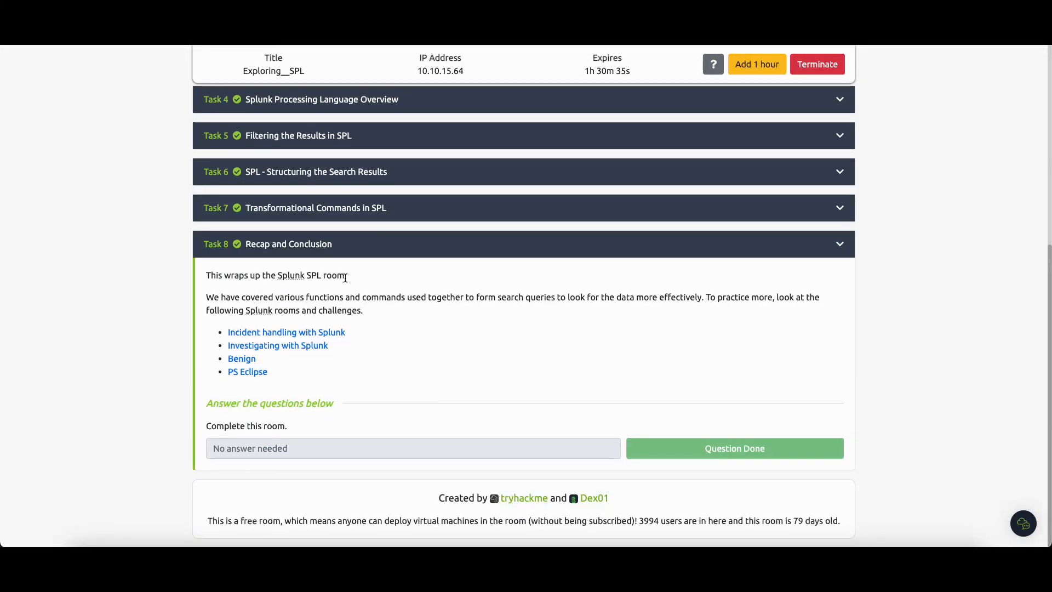
click(420, 244)
scroll(641, 308, up, 3)
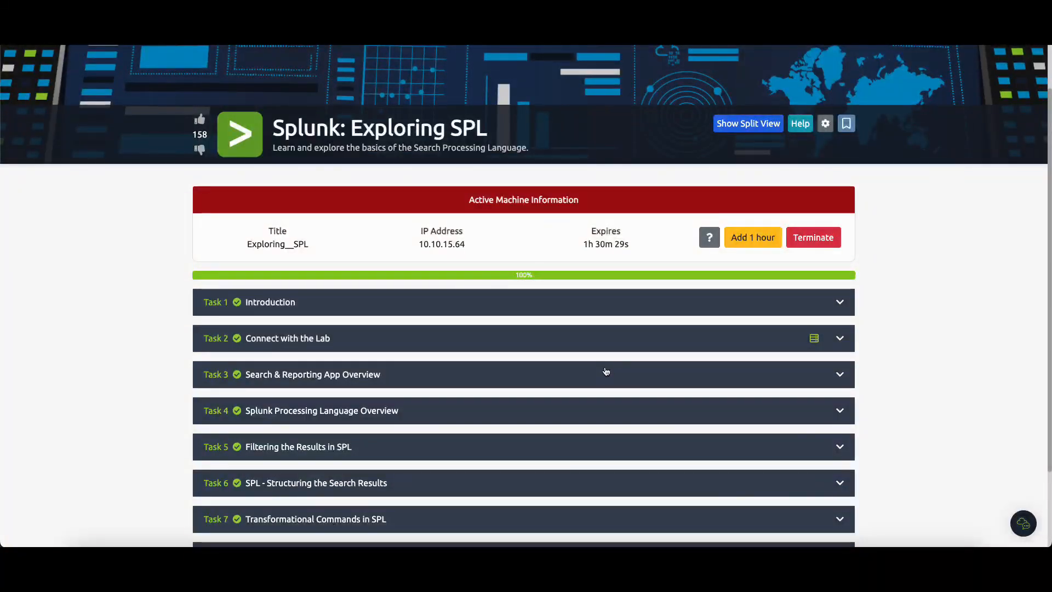
scroll(862, 329, down, 2)
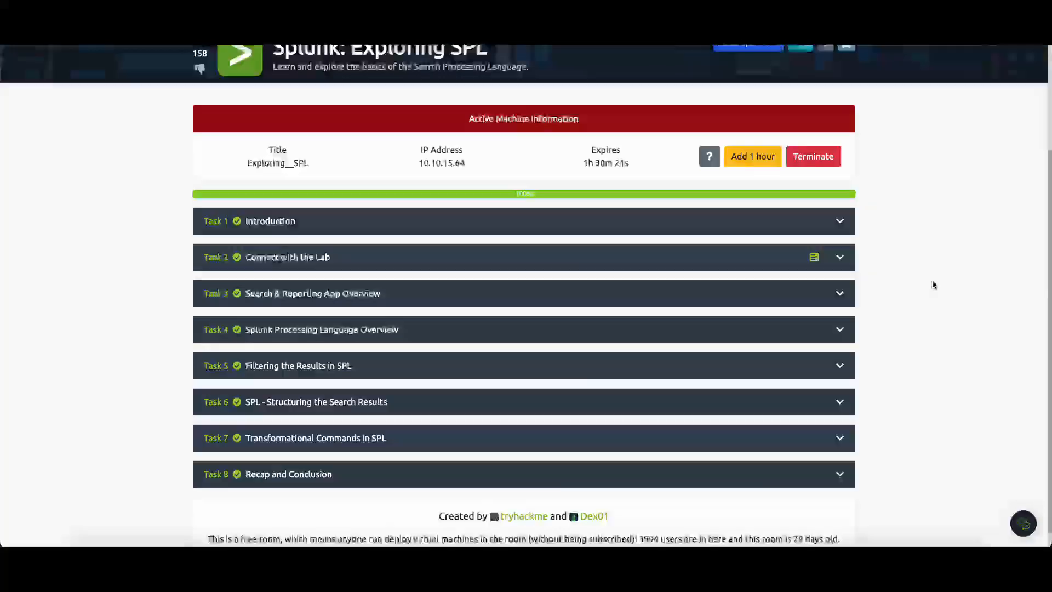
scroll(926, 258, up, 3)
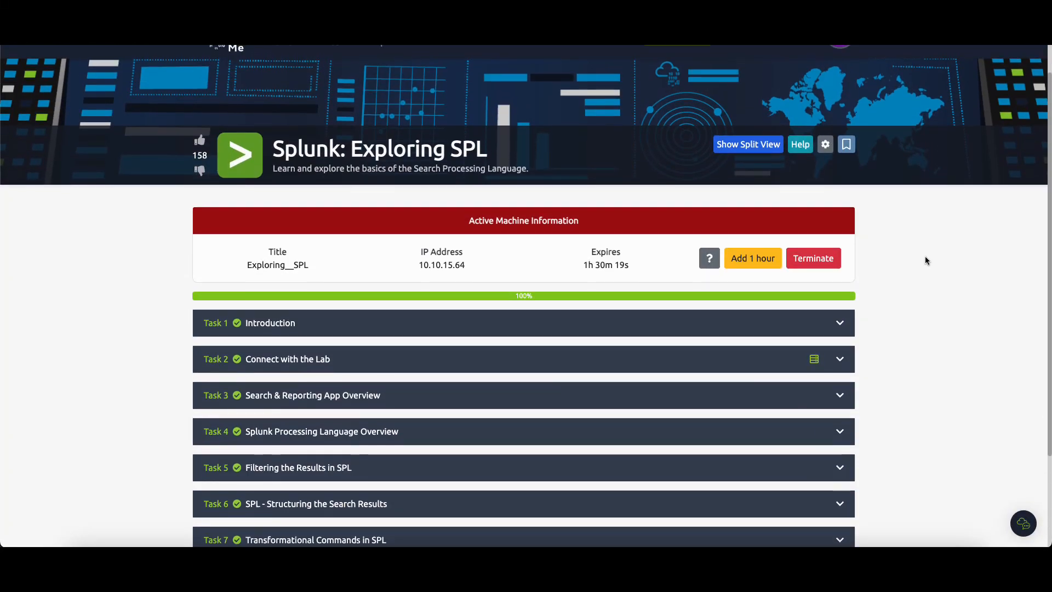